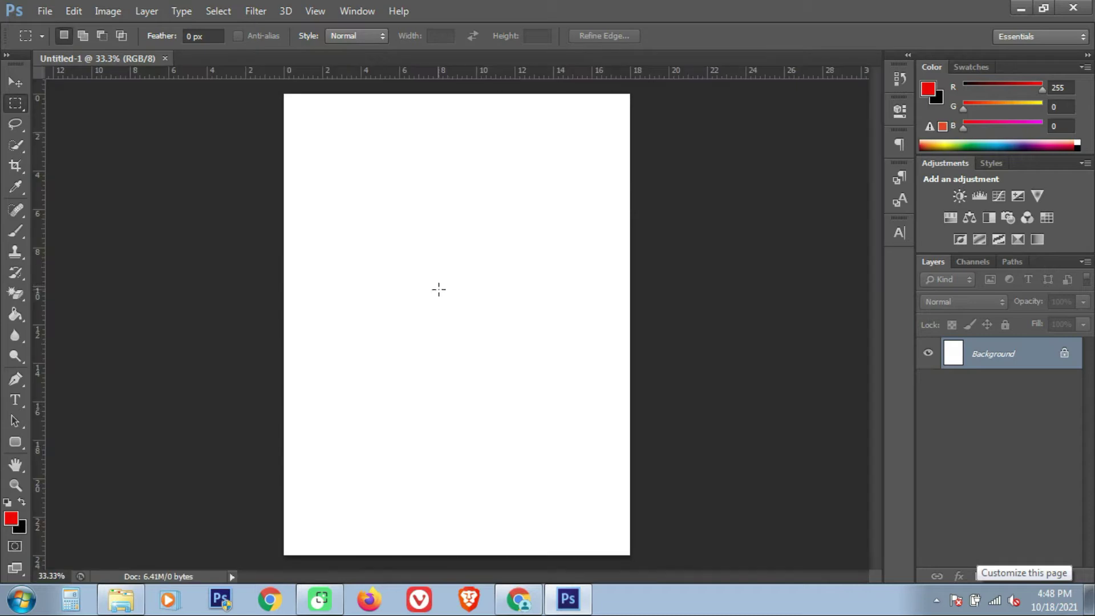
- Open the photo of the man in the white shirt sitting on a chair
{"action": "left_click", "coordinate": [51, 15]}
{"action": "left_click", "coordinate": [51, 46]}
{"action": "double_click", "coordinate": [682, 275]}
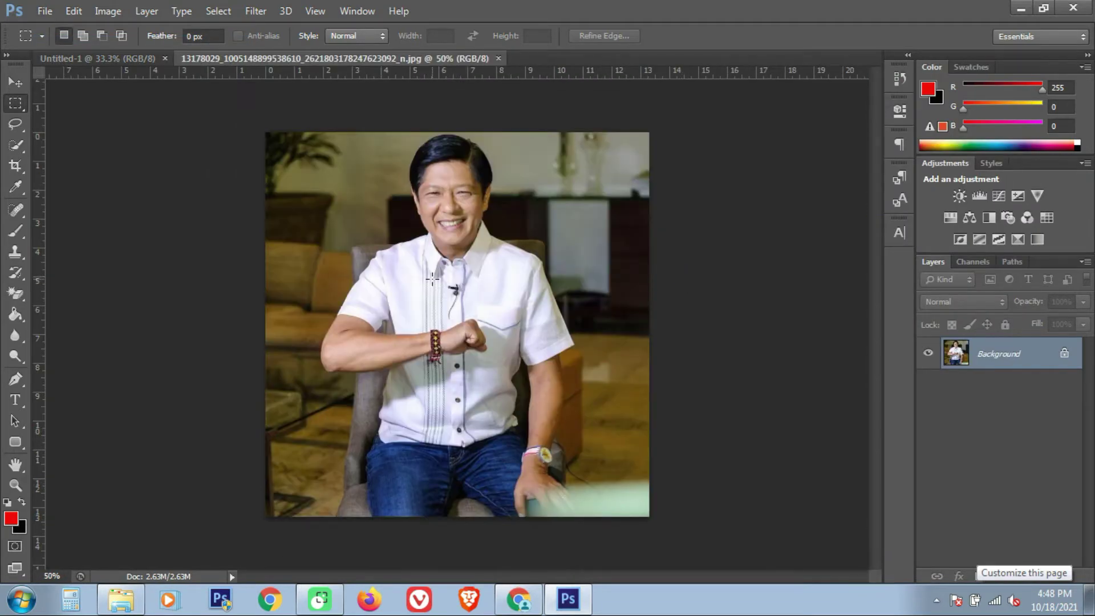
- Start a Pen tool path at the hand resting on the chair and trace it up past the wristwatch
{"action": "left_click", "coordinate": [15, 379]}
{"action": "scroll", "coordinate": [540, 427], "scroll_direction": "up", "scroll_amount": 9}
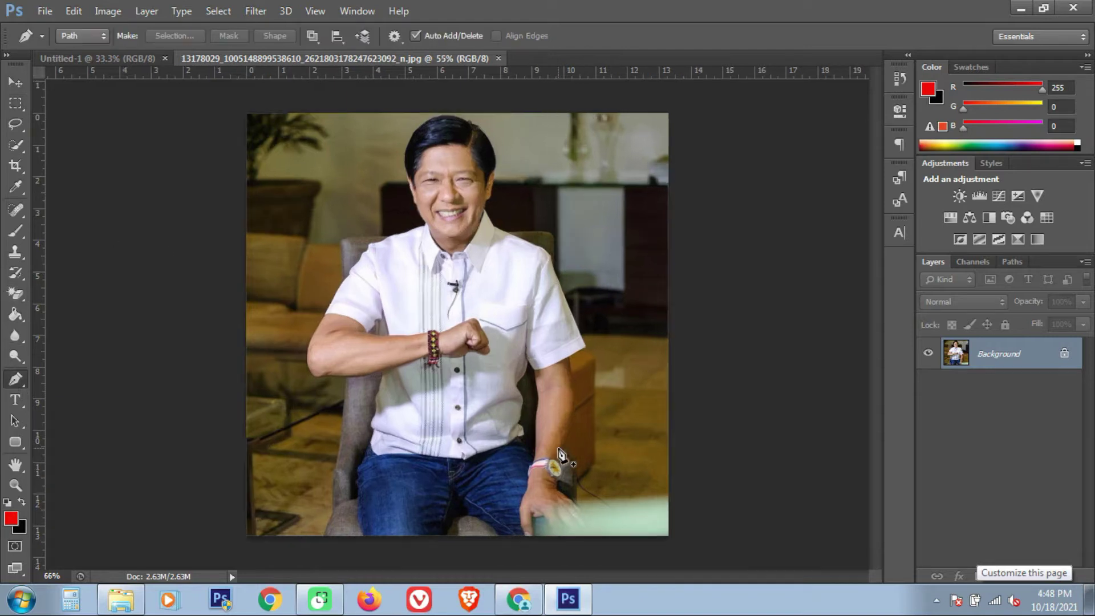
{"action": "scroll", "coordinate": [602, 484], "scroll_direction": "up", "scroll_amount": 1}
{"action": "scroll", "coordinate": [547, 411], "scroll_direction": "down", "scroll_amount": 3}
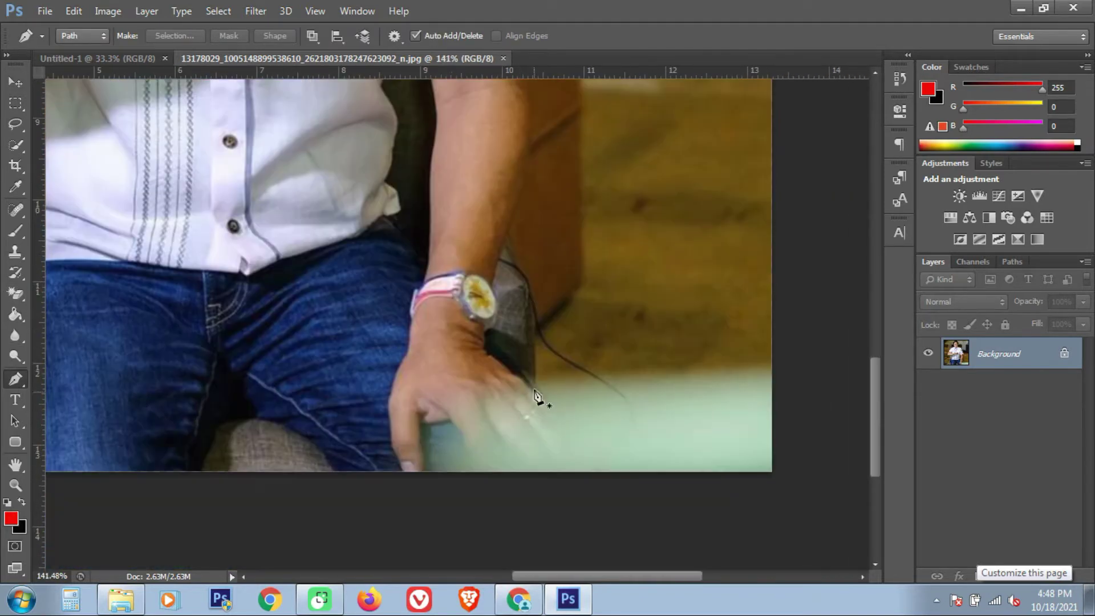
{"action": "left_click", "coordinate": [533, 383]}
{"action": "left_click", "coordinate": [501, 355]}
{"action": "scroll", "coordinate": [489, 359], "scroll_direction": "up", "scroll_amount": 5}
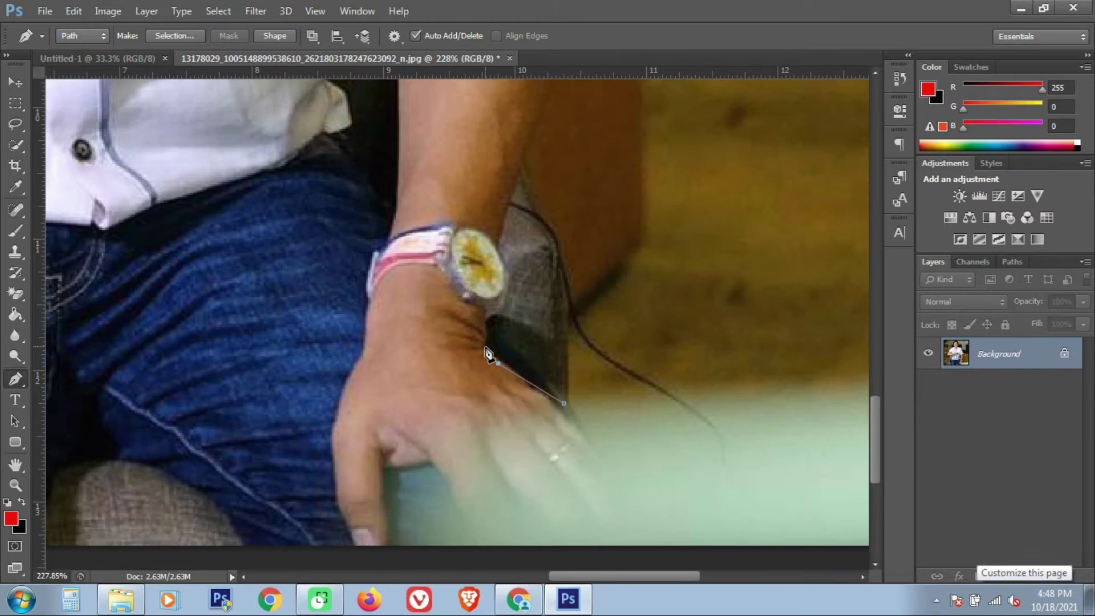
{"action": "scroll", "coordinate": [487, 315], "scroll_direction": "up", "scroll_amount": 2}
{"action": "left_click_drag", "start_coordinate": [482, 251], "coordinate": [464, 263]}
- Continue the path up the outer edge of the lowered arm and around the sleeve cuff
{"action": "scroll", "coordinate": [486, 320], "scroll_direction": "up", "scroll_amount": 5}
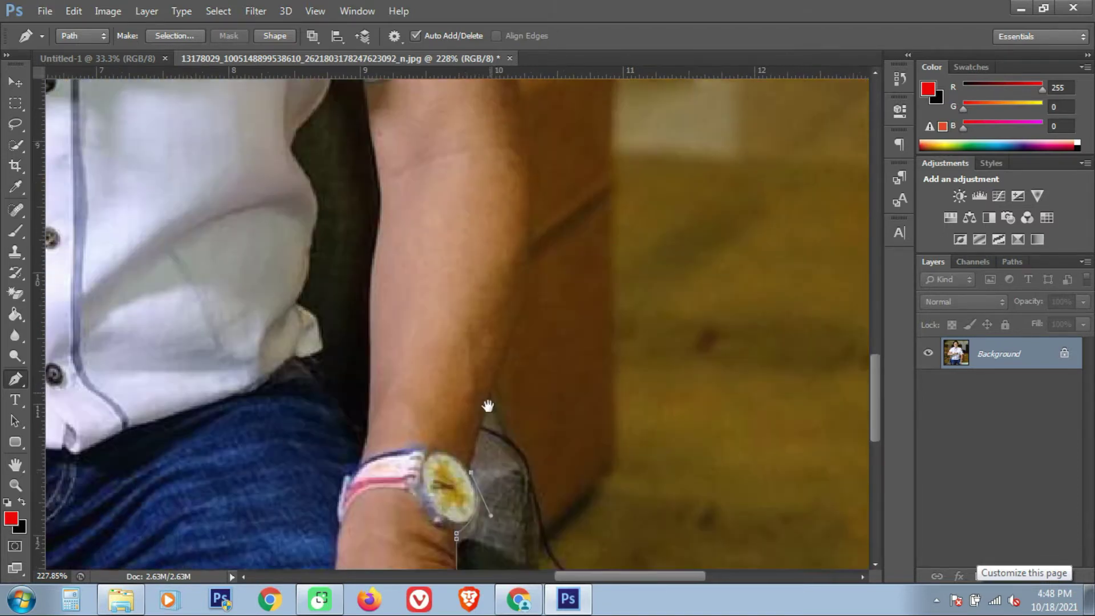
{"action": "left_click_drag", "start_coordinate": [526, 313], "coordinate": [496, 177]}
{"action": "scroll", "coordinate": [528, 274], "scroll_direction": "up", "scroll_amount": 4}
{"action": "left_click", "coordinate": [526, 260], "text": "alt"}
{"action": "scroll", "coordinate": [521, 294], "scroll_direction": "up", "scroll_amount": 3}
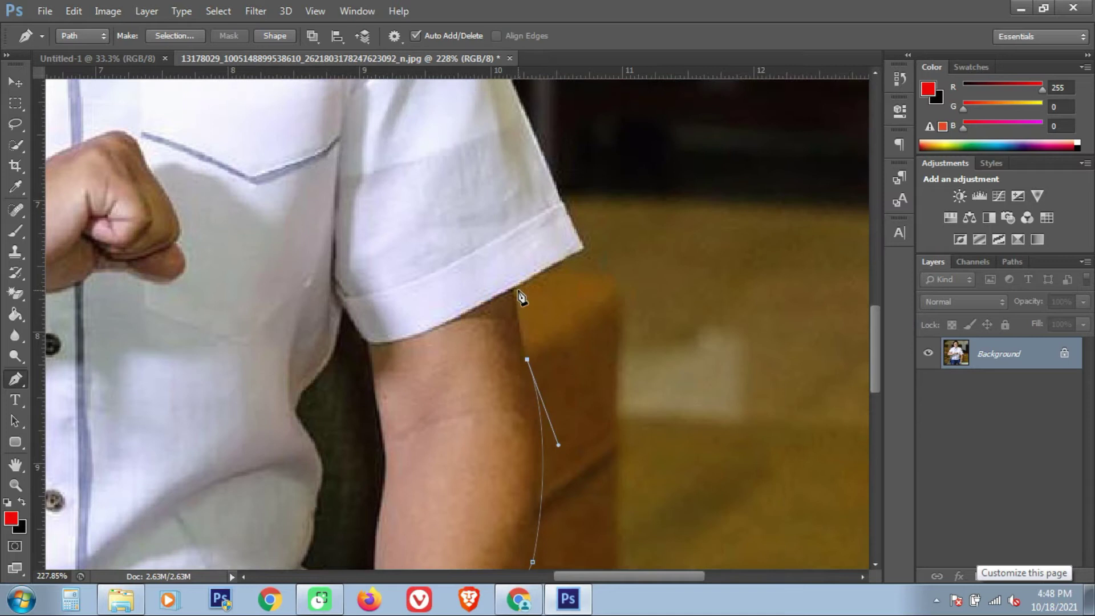
{"action": "left_click", "coordinate": [510, 289]}
{"action": "left_click_drag", "start_coordinate": [579, 213], "coordinate": [564, 300]}
- Trace the path up the sleeve and across the shoulder to the shirt collar
{"action": "left_click_drag", "start_coordinate": [560, 207], "coordinate": [673, 493]}
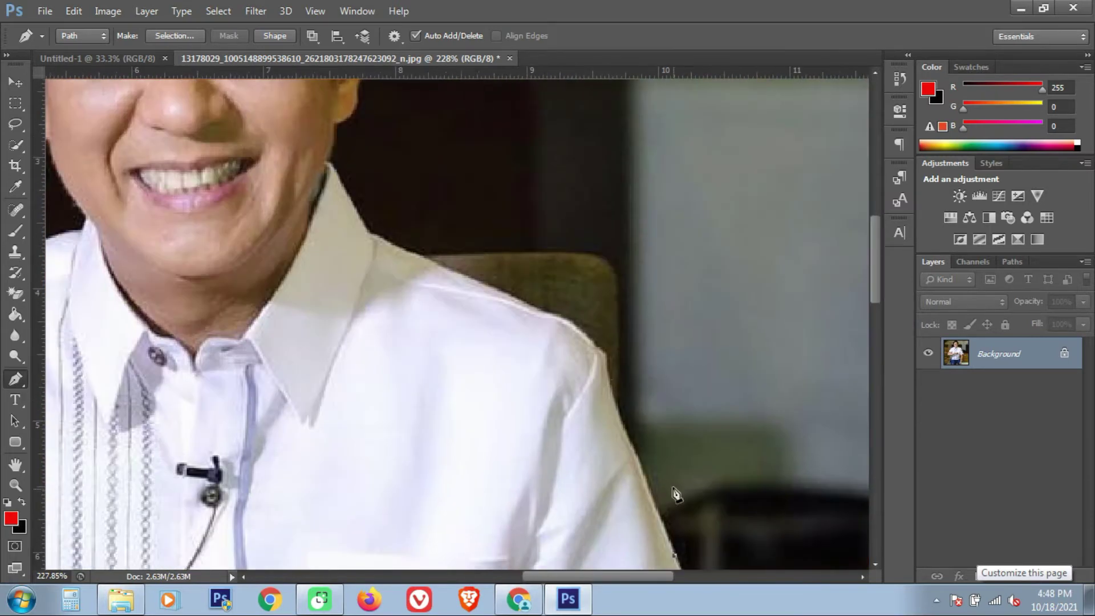
{"action": "left_click", "coordinate": [610, 379]}
{"action": "left_click", "coordinate": [405, 253]}
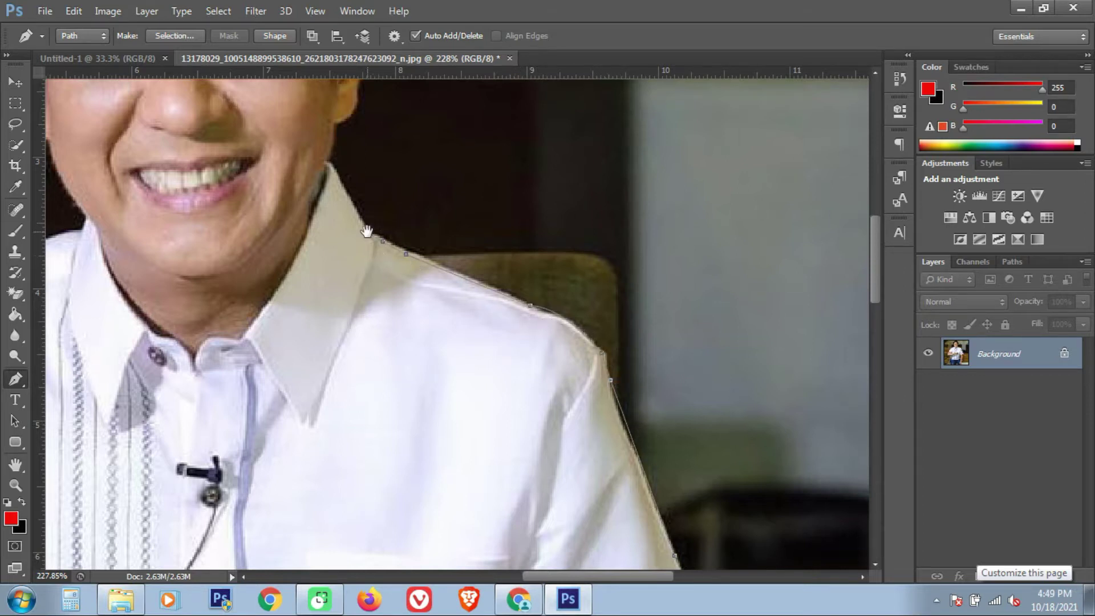
{"action": "left_click_drag", "start_coordinate": [371, 238], "coordinate": [453, 383]}
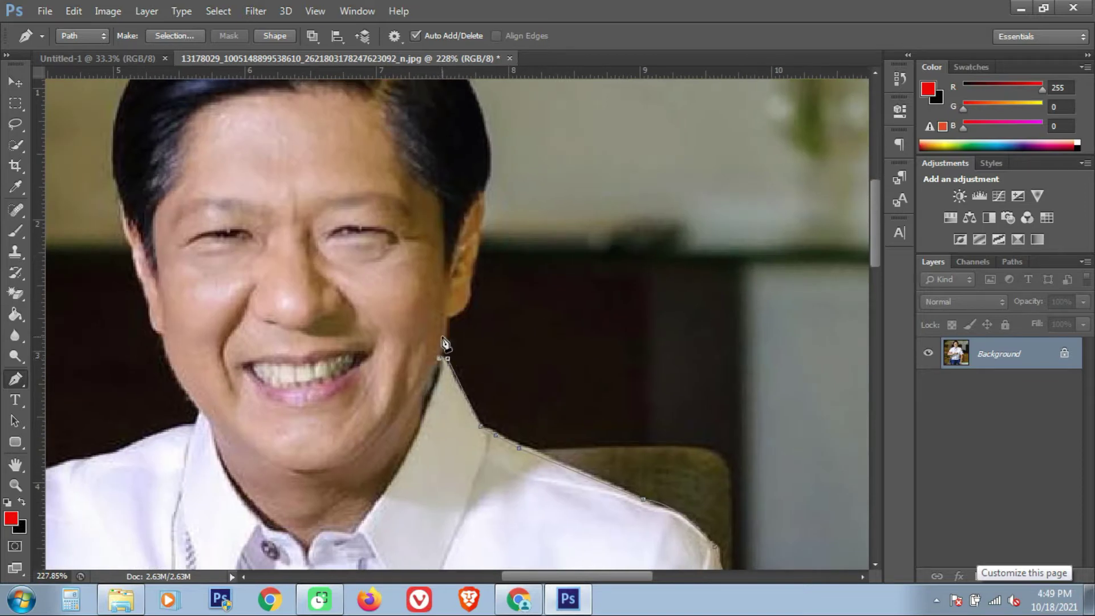
- Continue the path from the collar up the neck and around the ear to the hairline
{"action": "key", "text": "alt"}
{"action": "left_click_drag", "start_coordinate": [457, 289], "coordinate": [457, 335]}
{"action": "scroll", "coordinate": [457, 371], "scroll_direction": "up", "scroll_amount": 3}
{"action": "key", "text": "ctrl+z"}
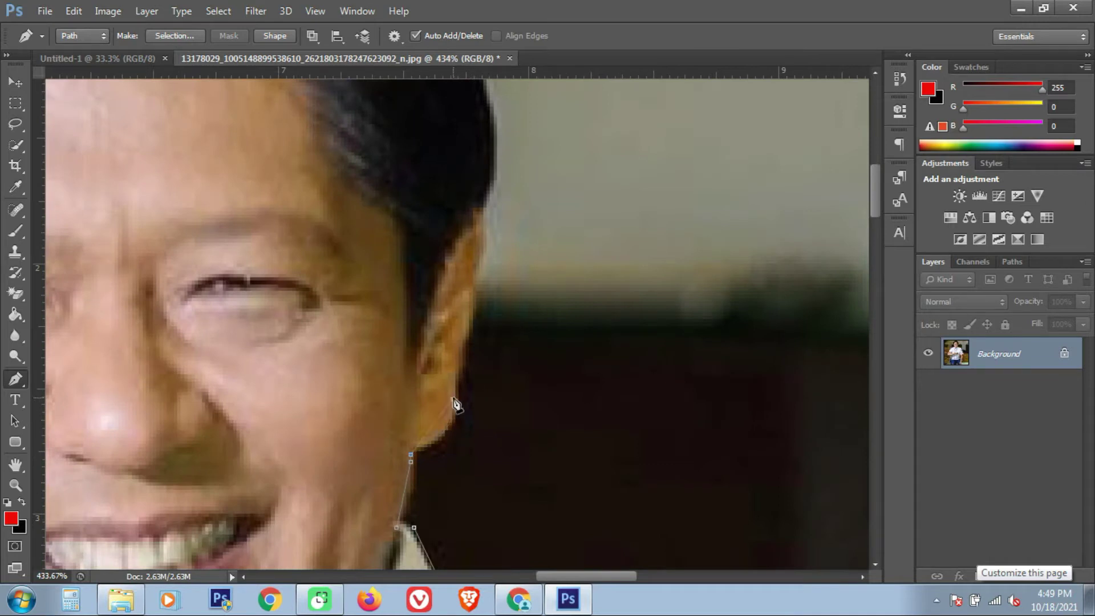
{"action": "left_click", "coordinate": [473, 312]}
{"action": "scroll", "coordinate": [484, 194], "scroll_direction": "down", "scroll_amount": 2}
{"action": "left_click_drag", "start_coordinate": [484, 194], "coordinate": [502, 436]}
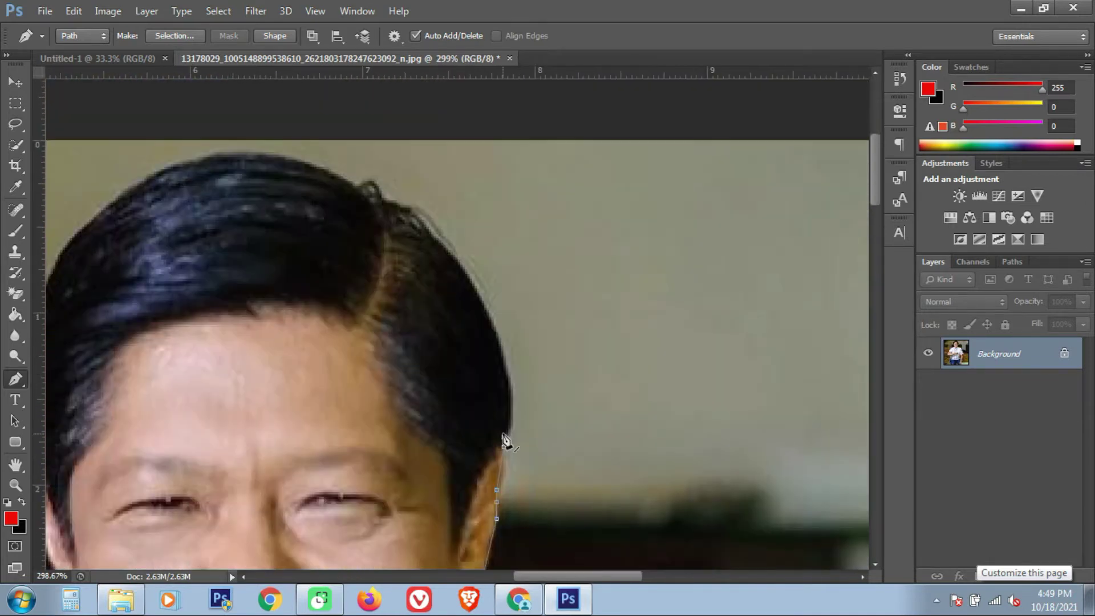
- Trace curved path segments over the top of the hair to the opposite side of the head
{"action": "left_click_drag", "start_coordinate": [387, 208], "coordinate": [248, 149]}
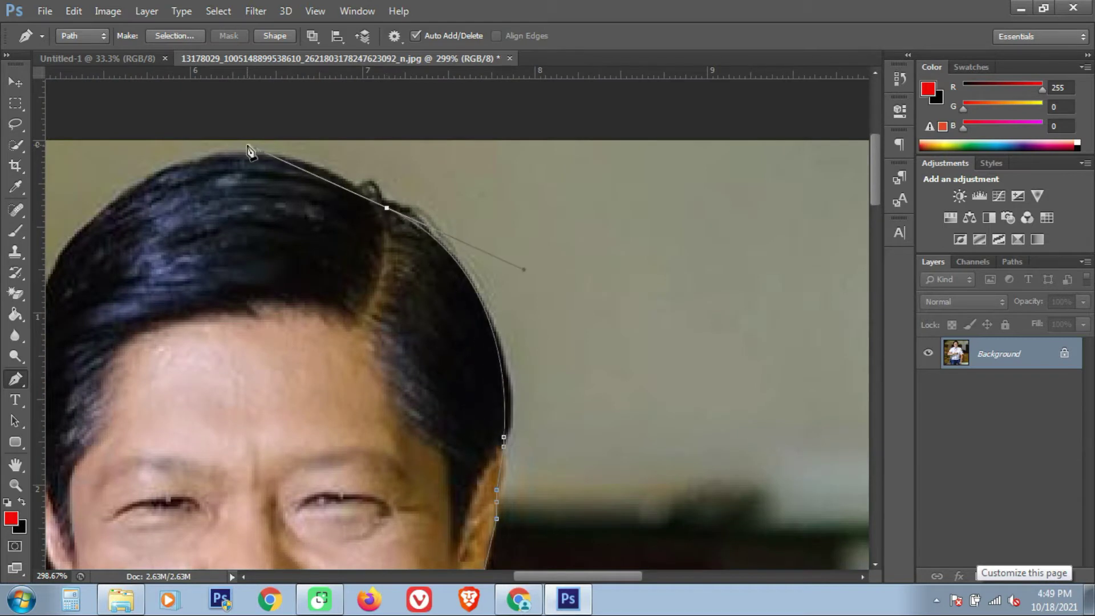
{"action": "left_click", "coordinate": [387, 209], "text": "alt"}
{"action": "left_click", "coordinate": [358, 189]}
{"action": "left_click_drag", "start_coordinate": [359, 194], "coordinate": [603, 200]}
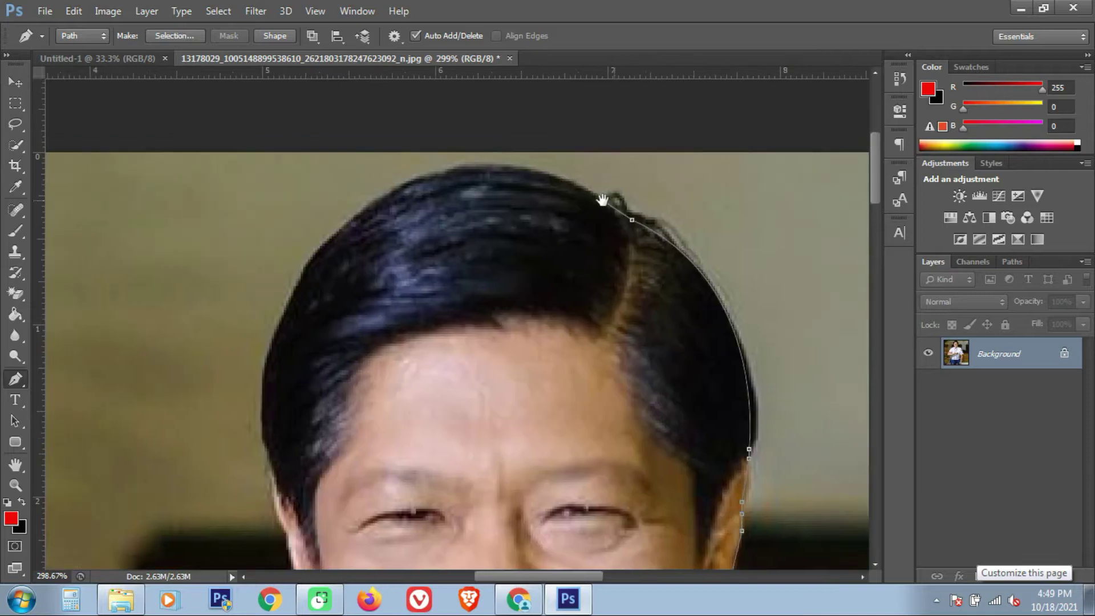
{"action": "left_click_drag", "start_coordinate": [328, 239], "coordinate": [176, 381]}
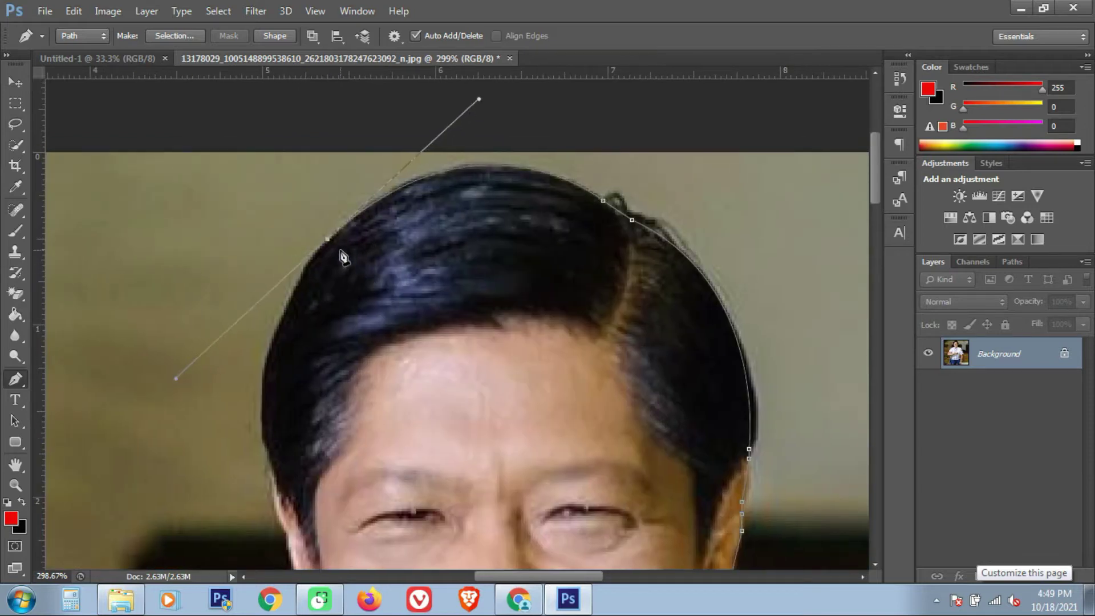
{"action": "key", "text": "super"}
{"action": "key", "text": "super"}
{"action": "left_click", "coordinate": [328, 240], "text": "alt"}
- Continue the path down the other side of the hair, past the ear and along the jaw to the collar
{"action": "scroll", "coordinate": [344, 421], "scroll_direction": "down", "scroll_amount": 3}
{"action": "left_click_drag", "start_coordinate": [268, 310], "coordinate": [294, 370]}
{"action": "left_click", "coordinate": [267, 311], "text": "alt"}
{"action": "scroll", "coordinate": [288, 388], "scroll_direction": "down", "scroll_amount": 2}
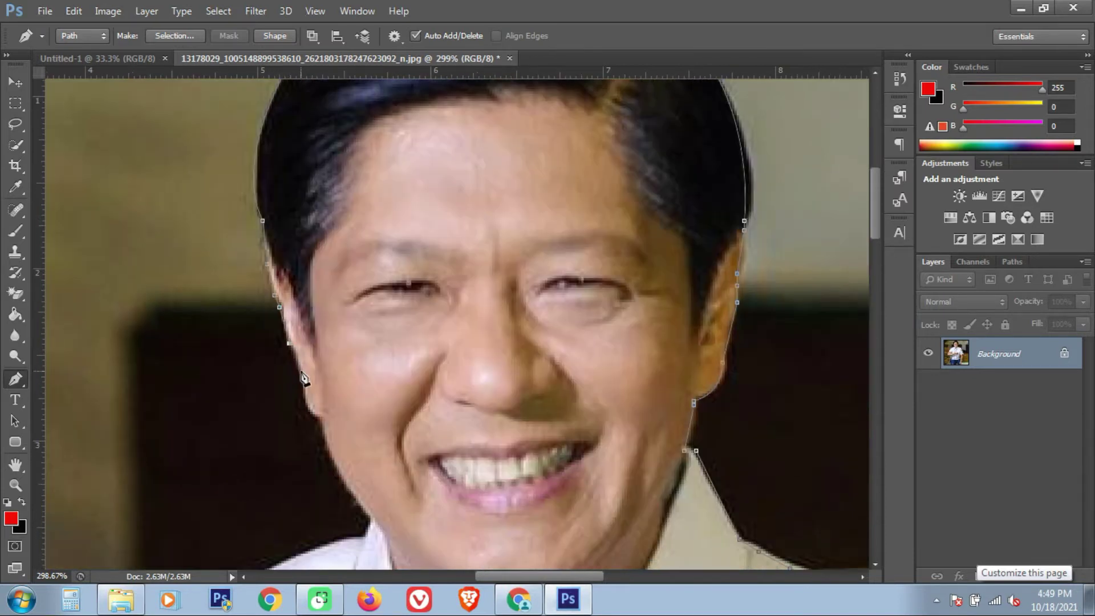
{"action": "left_click_drag", "start_coordinate": [320, 422], "coordinate": [302, 337]}
{"action": "key", "text": "ctrl+alt+z"}
{"action": "key", "text": "ctrl+alt+z"}
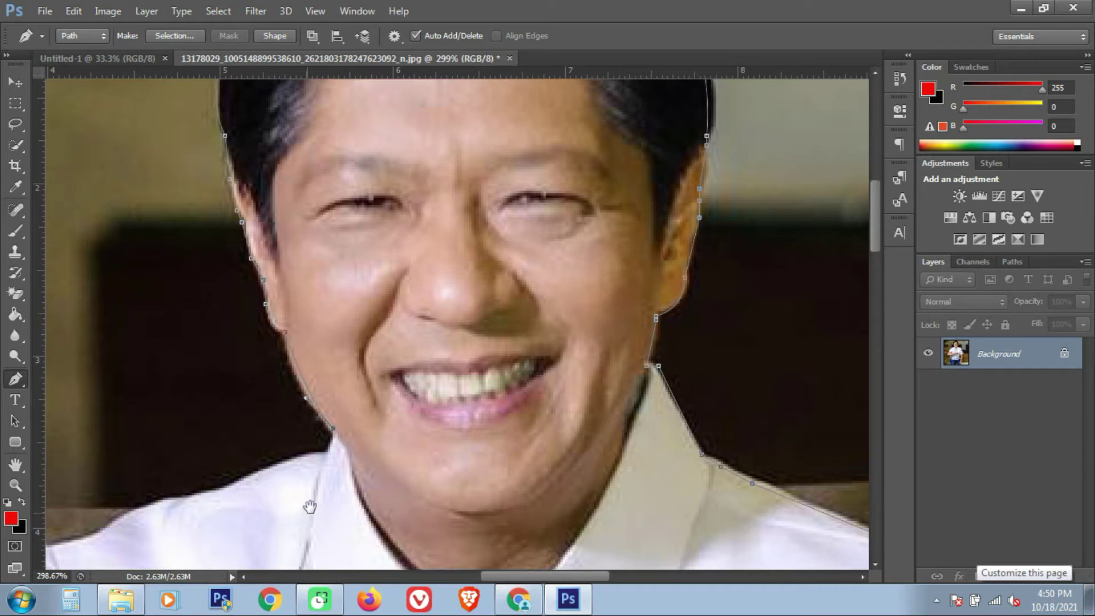
- Trace the path along the second shoulder and down the sleeve to the cuff of the bent arm
{"action": "left_click_drag", "start_coordinate": [310, 506], "coordinate": [384, 372]}
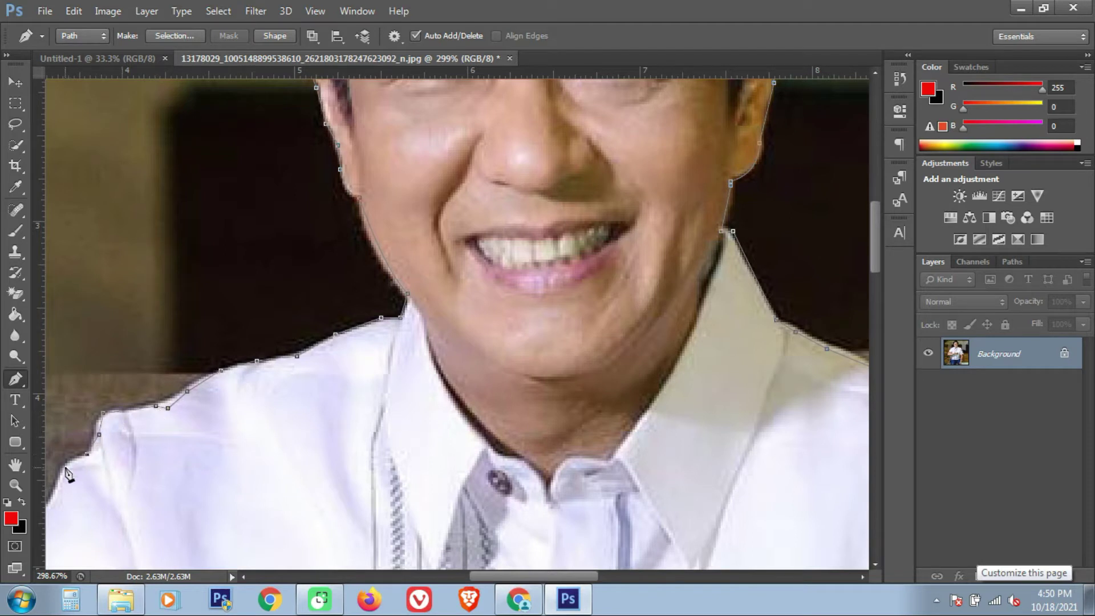
{"action": "left_click_drag", "start_coordinate": [80, 465], "coordinate": [425, 267]}
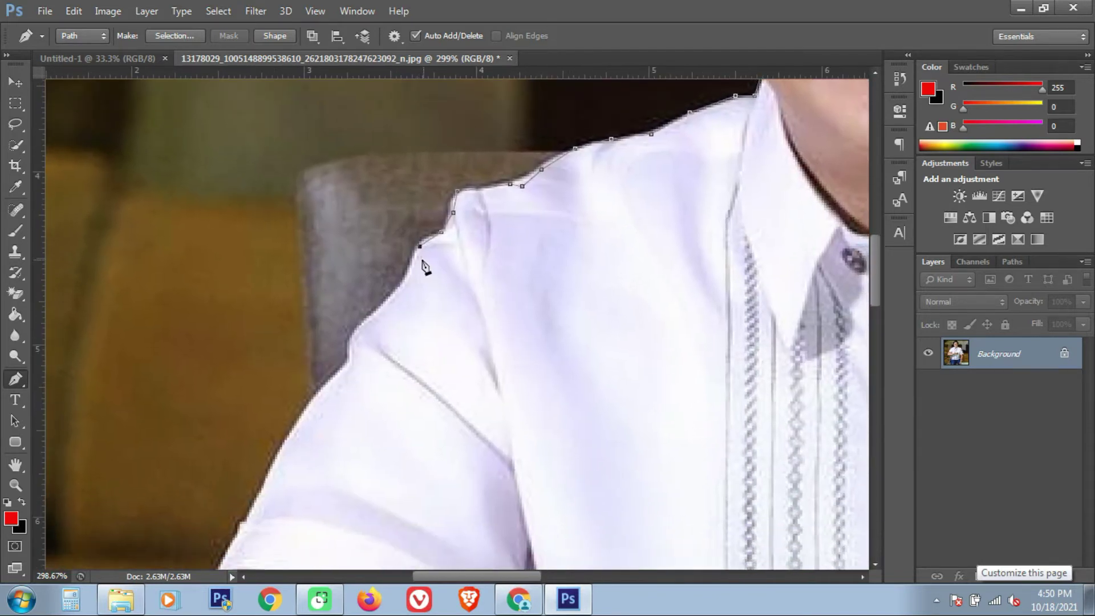
{"action": "left_click_drag", "start_coordinate": [346, 346], "coordinate": [479, 201]}
{"action": "left_click_drag", "start_coordinate": [368, 381], "coordinate": [321, 494]}
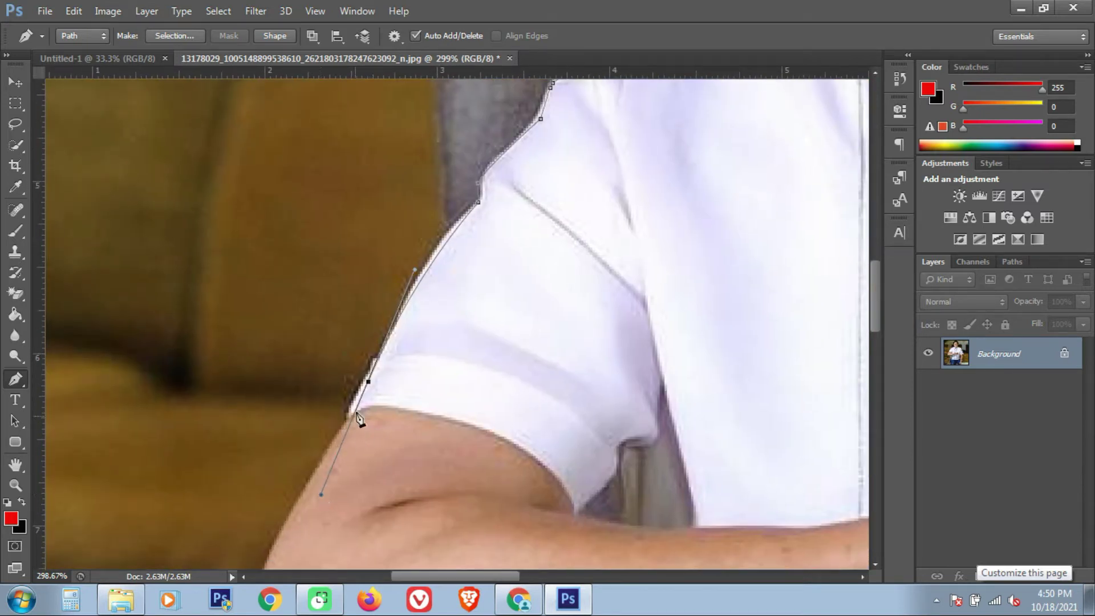
{"action": "left_click", "coordinate": [368, 381], "text": "alt"}
{"action": "left_click", "coordinate": [346, 412]}
- Trace the path around the elbow and along the underside of the bent forearm
{"action": "left_click_drag", "start_coordinate": [303, 549], "coordinate": [336, 328]}
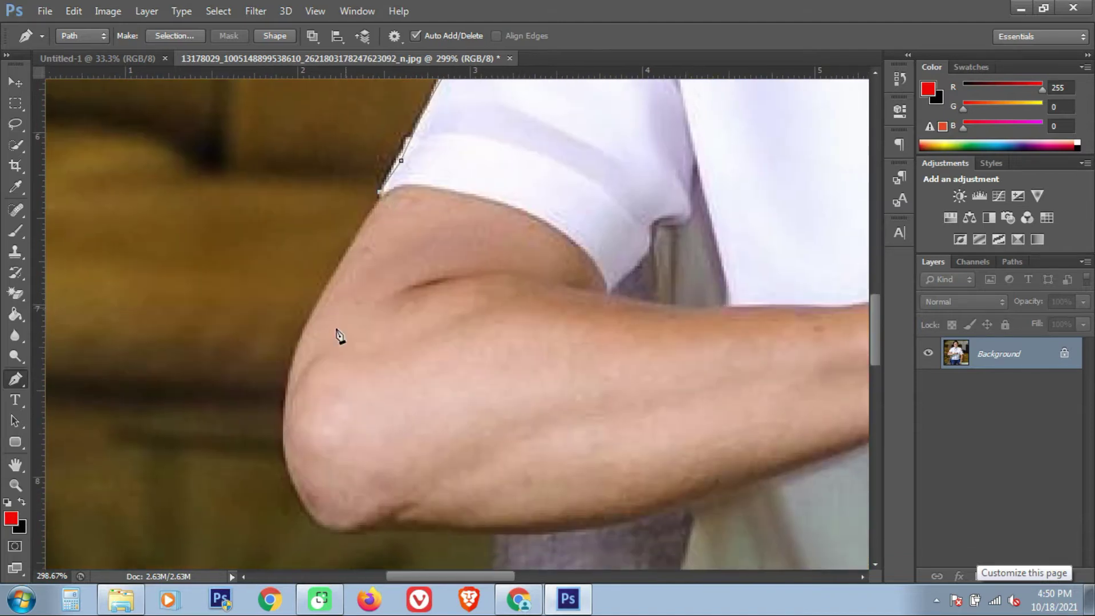
{"action": "left_click_drag", "start_coordinate": [283, 448], "coordinate": [304, 540]}
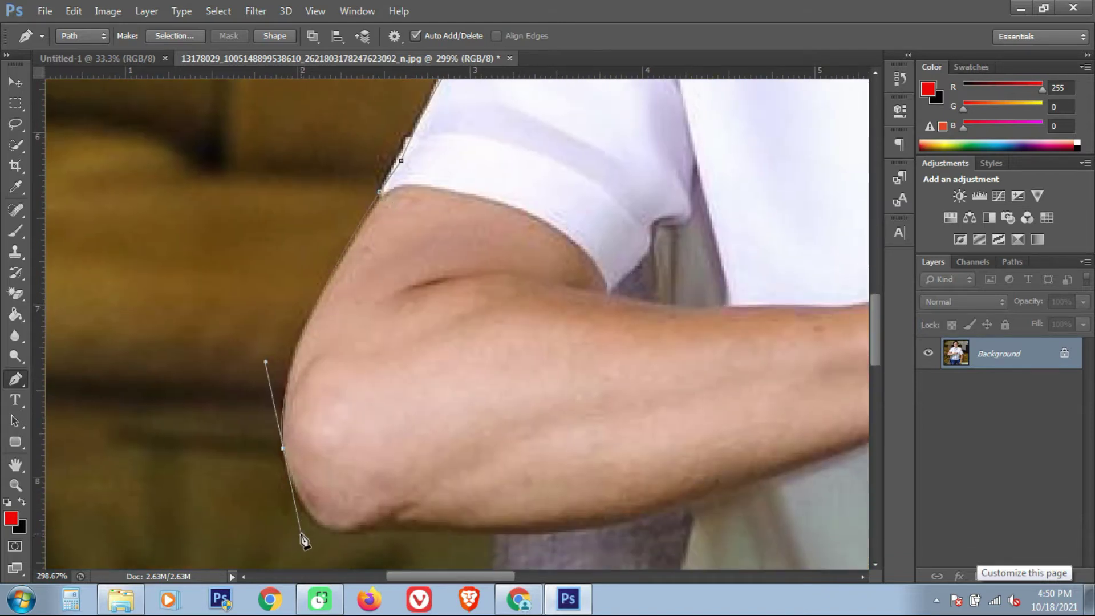
{"action": "left_click", "coordinate": [283, 450], "text": "alt"}
{"action": "left_click_drag", "start_coordinate": [463, 512], "coordinate": [455, 506]}
{"action": "left_click", "coordinate": [374, 530], "text": "alt"}
{"action": "left_click_drag", "start_coordinate": [618, 532], "coordinate": [516, 432]}
{"action": "left_click", "coordinate": [464, 465], "text": "alt"}
{"action": "left_click", "coordinate": [511, 456]}
- Continue the path down the side of the shirt below the forearm to its hem
{"action": "scroll", "coordinate": [512, 459], "scroll_direction": "down", "scroll_amount": 2}
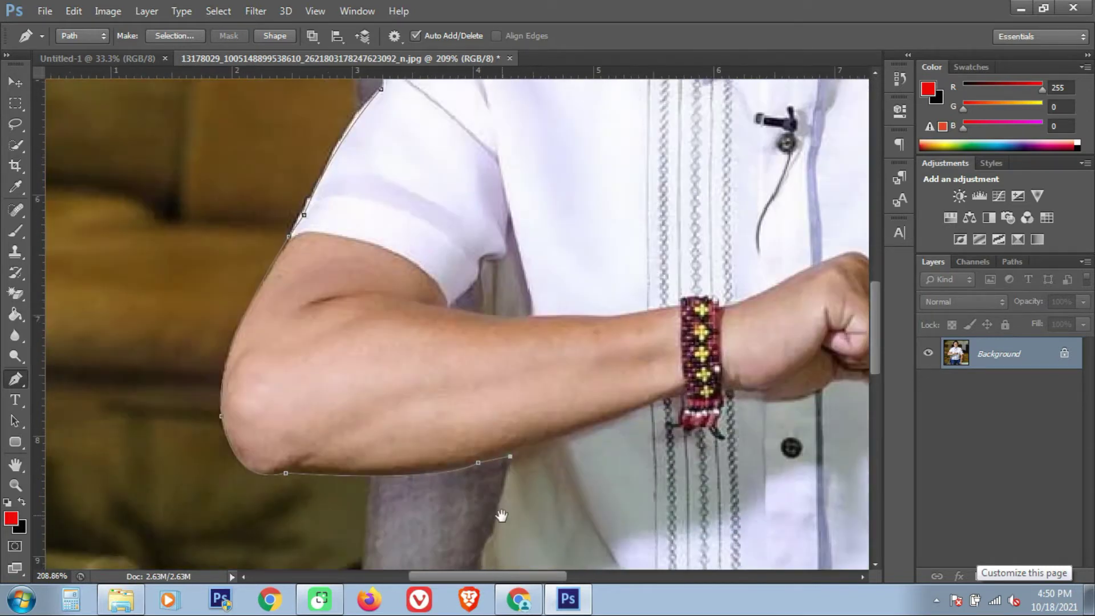
{"action": "left_click_drag", "start_coordinate": [501, 517], "coordinate": [479, 275]}
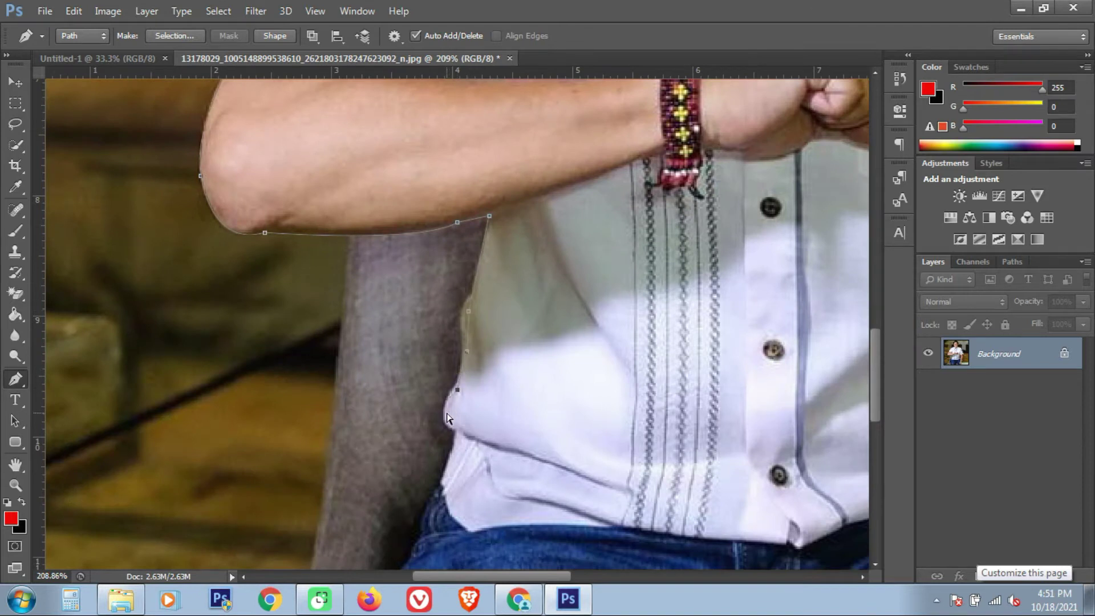
{"action": "scroll", "coordinate": [446, 418], "scroll_direction": "up", "scroll_amount": 2}
{"action": "left_click", "coordinate": [457, 430]}
{"action": "left_click_drag", "start_coordinate": [465, 525], "coordinate": [453, 346]}
- Trace the outer edge of the jeans, run below the photo's lower edge and close the path at the hand
{"action": "left_click", "coordinate": [417, 342]}
{"action": "left_click", "coordinate": [386, 418]}
{"action": "left_click", "coordinate": [372, 479]}
{"action": "scroll", "coordinate": [372, 479], "scroll_direction": "down", "scroll_amount": 6}
{"action": "left_click_drag", "start_coordinate": [381, 462], "coordinate": [387, 296]}
{"action": "left_click", "coordinate": [379, 383]}
{"action": "left_click", "coordinate": [380, 421]}
{"action": "left_click", "coordinate": [415, 444]}
{"action": "left_click_drag", "start_coordinate": [486, 445], "coordinate": [785, 442]}
{"action": "left_click", "coordinate": [798, 429]}
{"action": "left_click", "coordinate": [836, 367]}
- Convert the path to a selection and copy the man onto a new layer
{"action": "right_click", "coordinate": [576, 355]}
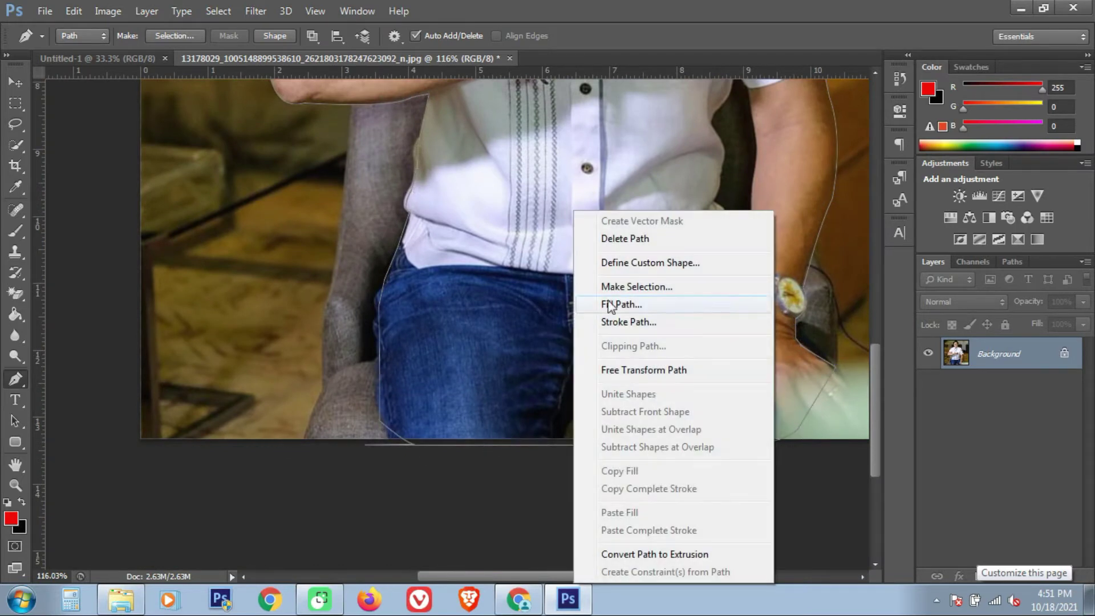
{"action": "left_click", "coordinate": [605, 285]}
{"action": "key", "text": "Return"}
{"action": "key", "text": "ctrl+0"}
{"action": "key", "text": "v"}
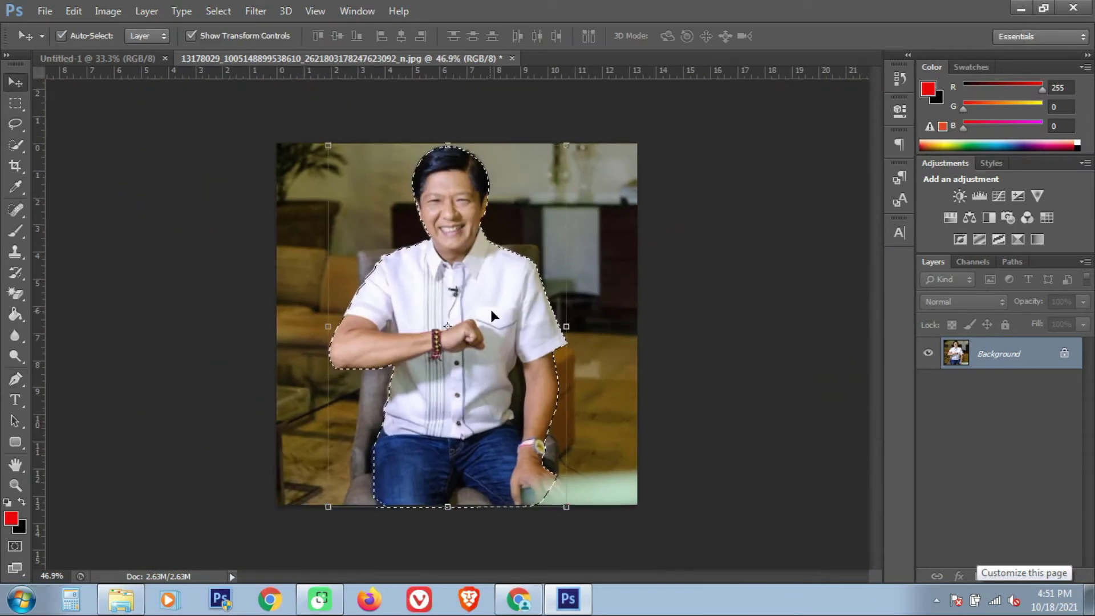
{"action": "key", "text": "ctrl+j"}
- Move the cut-out man into the Untitled-1 document, then enlarge and position him in the upper part of the page
{"action": "left_click_drag", "start_coordinate": [495, 265], "coordinate": [446, 204]}
{"action": "scroll", "coordinate": [451, 285], "scroll_direction": "down", "scroll_amount": 1}
{"action": "scroll", "coordinate": [451, 285], "scroll_direction": "up", "scroll_amount": 4}
{"action": "scroll", "coordinate": [460, 283], "scroll_direction": "down", "scroll_amount": 5}
{"action": "key", "text": "ctrl+t"}
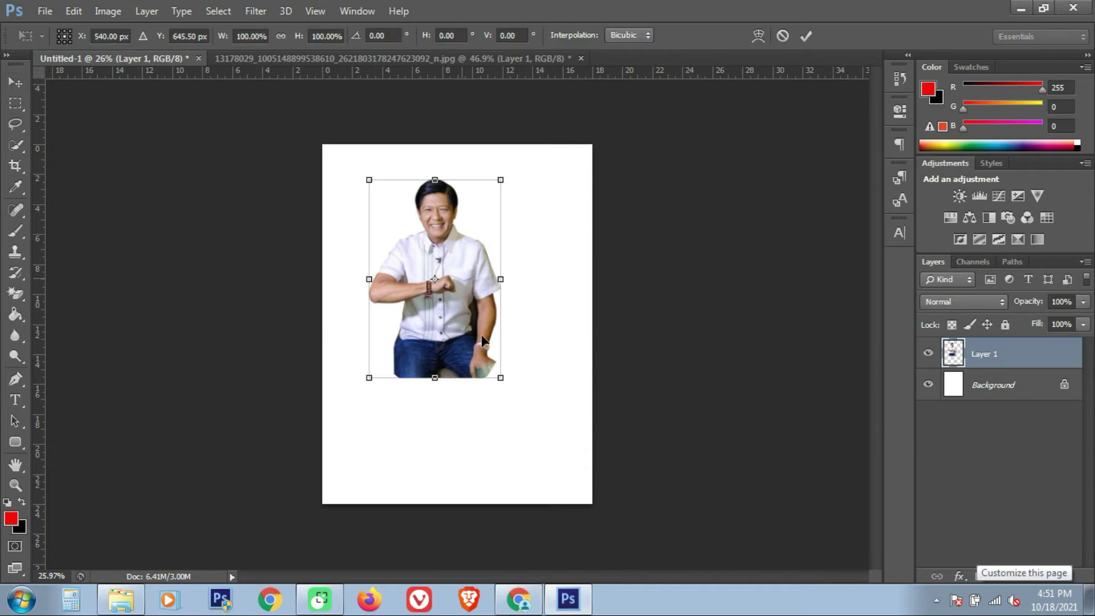
{"action": "left_click_drag", "start_coordinate": [500, 377], "coordinate": [555, 459]}
{"action": "left_click_drag", "start_coordinate": [503, 413], "coordinate": [485, 384]}
{"action": "key", "text": "Return"}
- Close the source photo without saving its changes and activate the Rectangle tool
{"action": "left_click", "coordinate": [580, 58]}
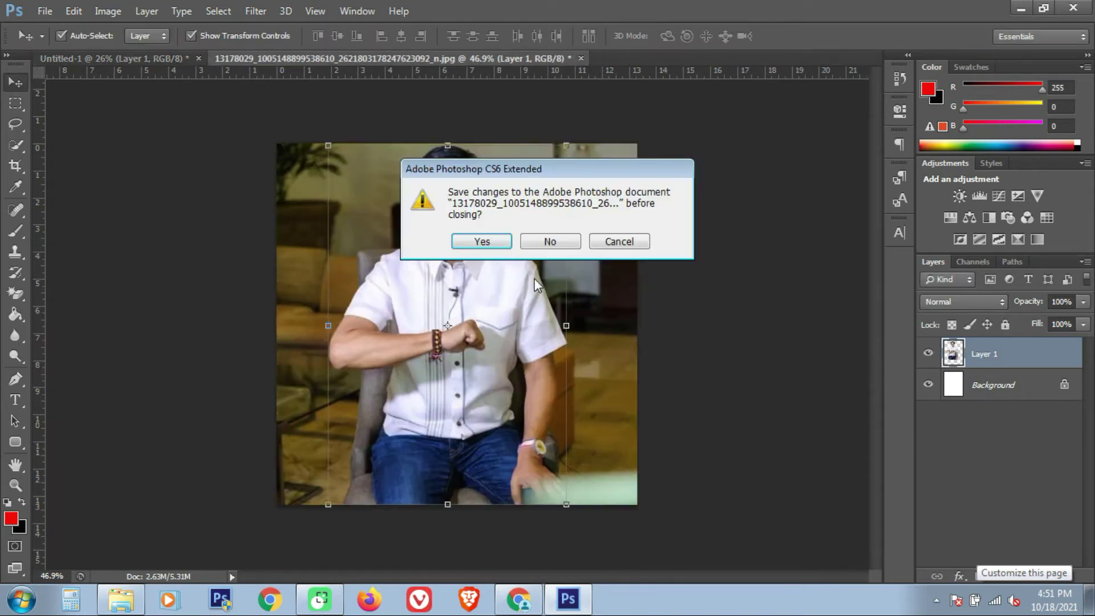
{"action": "left_click", "coordinate": [542, 244]}
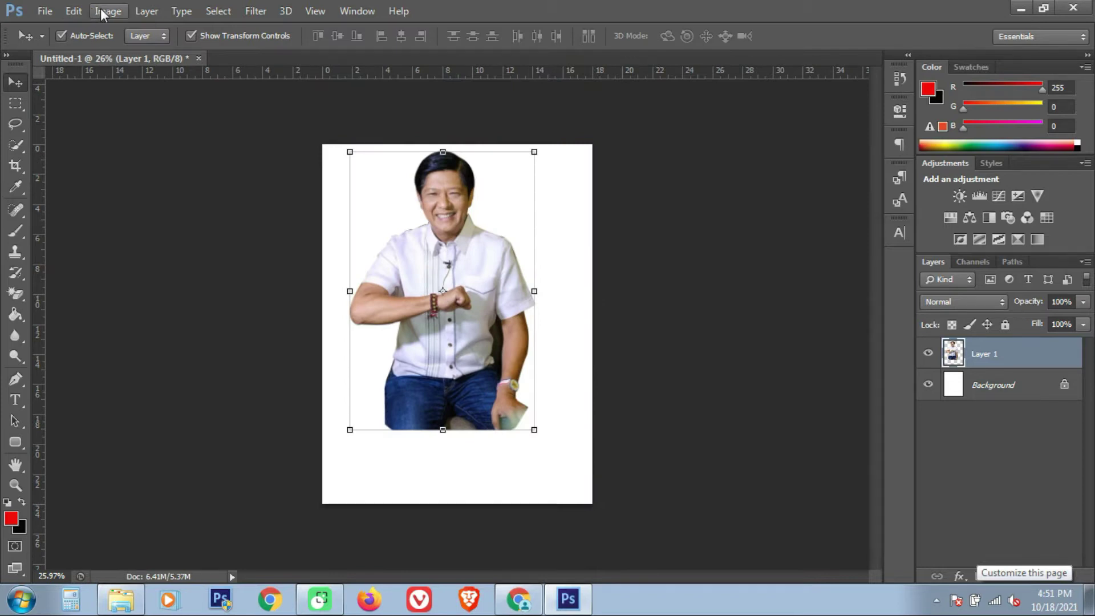
{"action": "left_click", "coordinate": [97, 172]}
{"action": "left_click", "coordinate": [16, 445]}
{"action": "left_click", "coordinate": [74, 443]}
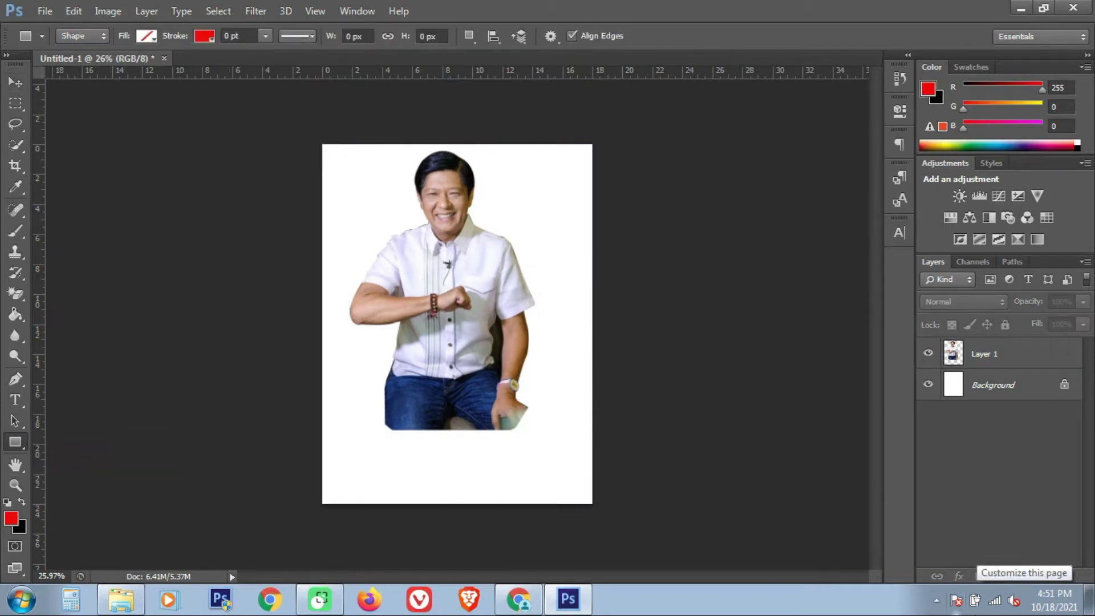
- Open Daco_5012507.png and place its flag ribbon graphic in Untitled-1 across the man's waist
{"action": "left_click", "coordinate": [44, 11]}
{"action": "left_click", "coordinate": [74, 41]}
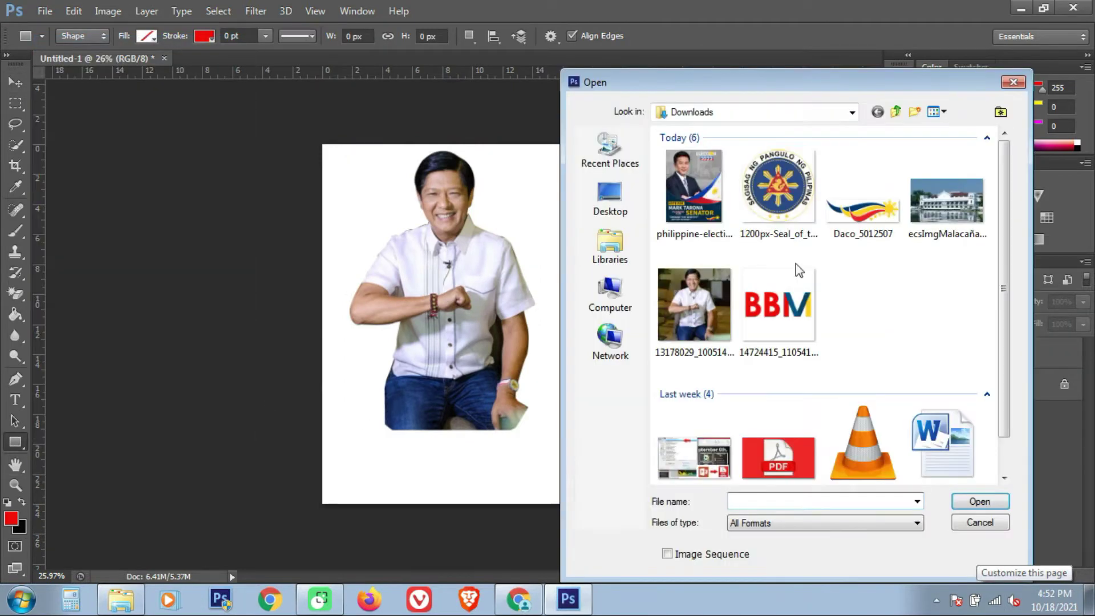
{"action": "left_click", "coordinate": [851, 217]}
{"action": "double_click", "coordinate": [851, 217]}
{"action": "left_click", "coordinate": [13, 84]}
{"action": "left_click_drag", "start_coordinate": [475, 314], "coordinate": [531, 370]}
{"action": "key", "text": "Return"}
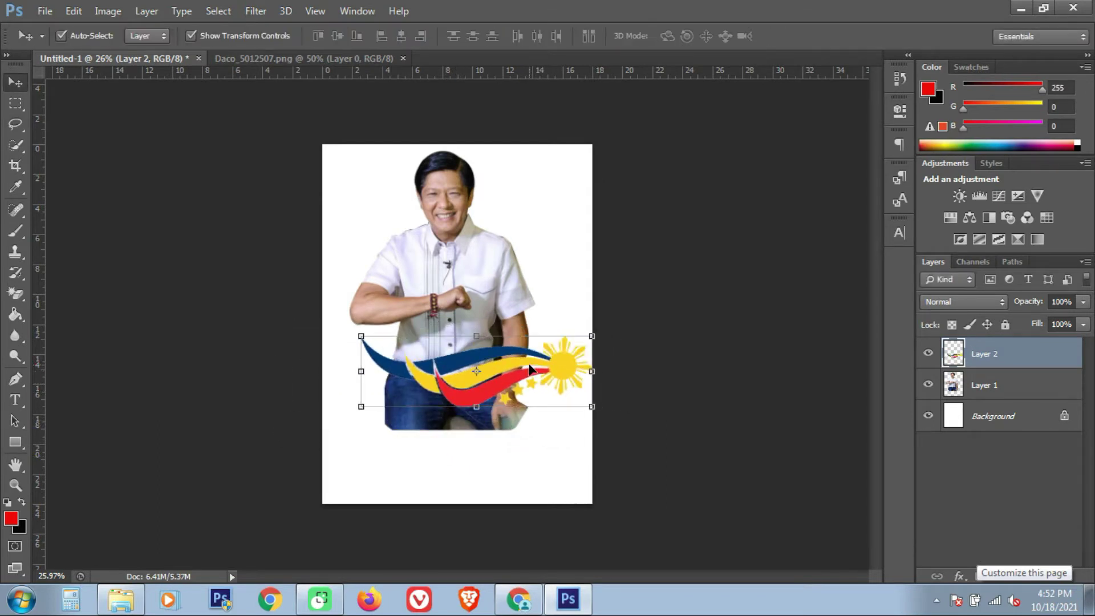
{"action": "left_click", "coordinate": [257, 377]}
- Draw a rectangle about 1582 by 1132 px over the lower part of the page with a red fill and no stroke
{"action": "left_click", "coordinate": [16, 442]}
{"action": "left_click_drag", "start_coordinate": [308, 335], "coordinate": [638, 571]}
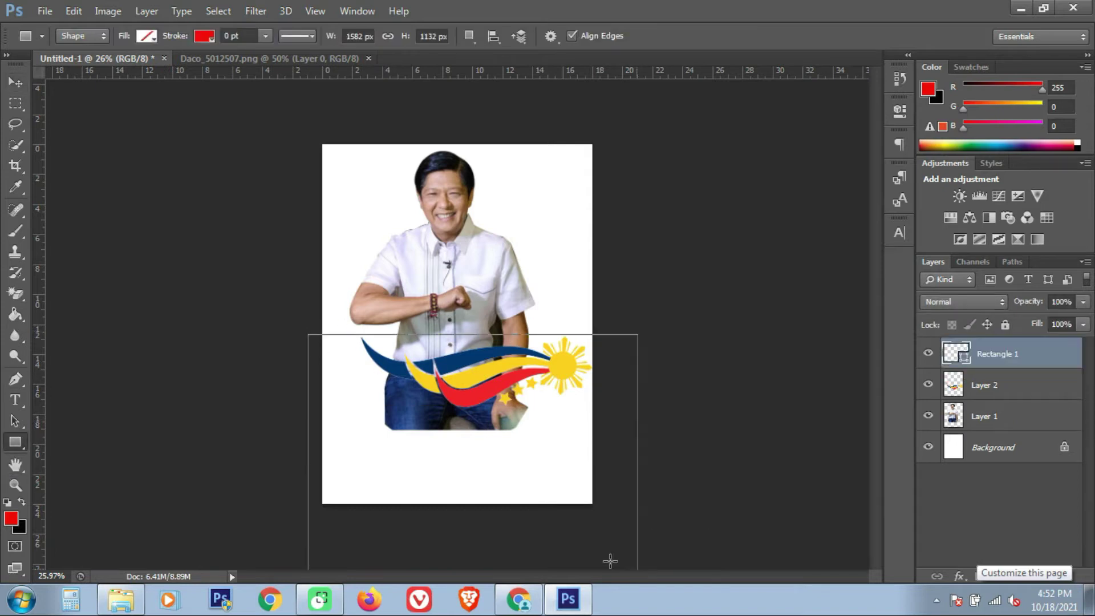
{"action": "left_click", "coordinate": [146, 36]}
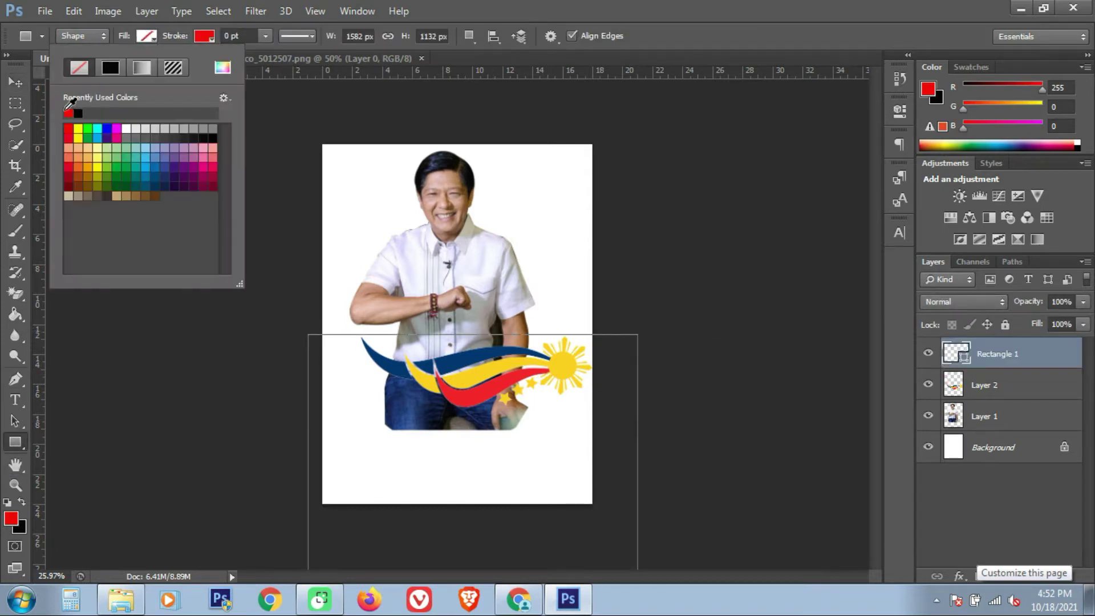
{"action": "left_click", "coordinate": [68, 113]}
{"action": "key", "text": "v"}
{"action": "left_click", "coordinate": [15, 443]}
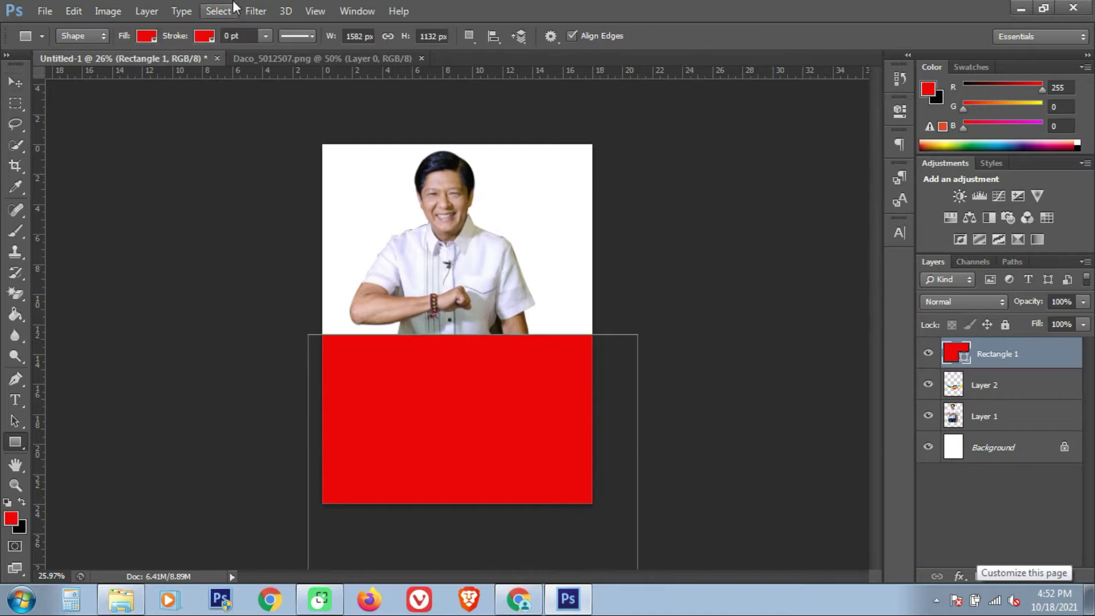
{"action": "left_click", "coordinate": [203, 36]}
{"action": "left_click", "coordinate": [139, 69]}
- Resize the red rectangle to 18 in wide so that its sides match the page edges
{"action": "left_click", "coordinate": [15, 81]}
{"action": "left_click_drag", "start_coordinate": [560, 394], "coordinate": [565, 396]}
{"action": "scroll", "coordinate": [525, 399], "scroll_direction": "down", "scroll_amount": 3}
{"action": "left_click_drag", "start_coordinate": [583, 493], "coordinate": [549, 458]}
{"action": "left_click_drag", "start_coordinate": [357, 396], "coordinate": [364, 396]}
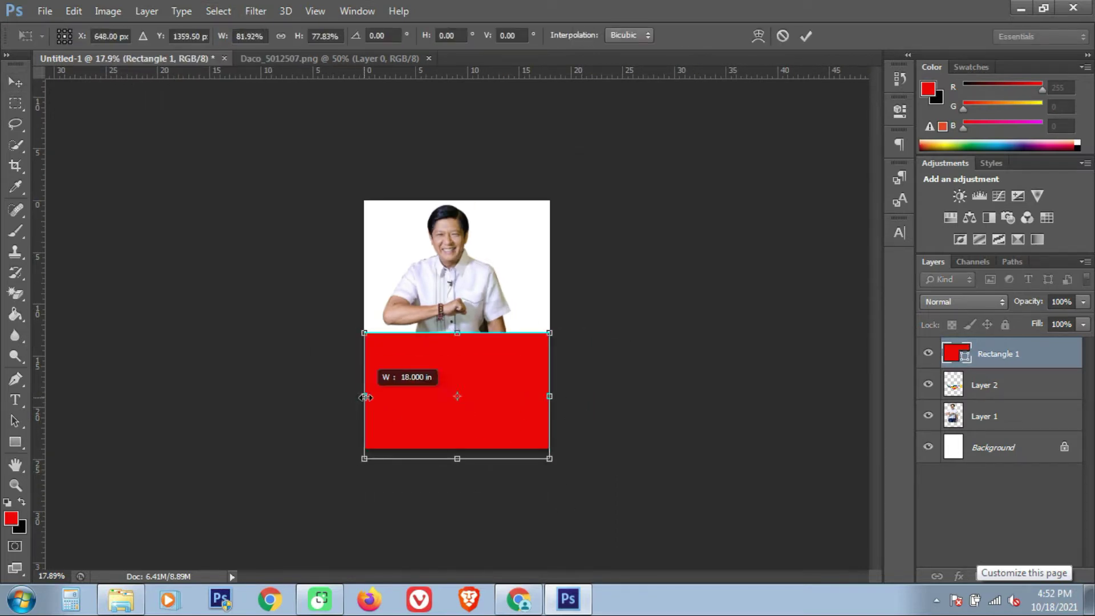
{"action": "left_click", "coordinate": [806, 36]}
- Warp the red rectangle so its upper edge forms a concave curve, highest at the page's left and right edges
{"action": "scroll", "coordinate": [465, 379], "scroll_direction": "up", "scroll_amount": 3}
{"action": "scroll", "coordinate": [458, 372], "scroll_direction": "down", "scroll_amount": 2}
{"action": "key", "text": "ctrl+t"}
{"action": "left_click", "coordinate": [748, 36]}
{"action": "left_click_drag", "start_coordinate": [549, 364], "coordinate": [575, 426]}
{"action": "left_click_drag", "start_coordinate": [436, 376], "coordinate": [432, 407]}
{"action": "mouse_move", "coordinate": [582, 395]}
{"action": "left_mouse_down"}
{"action": "mouse_move", "coordinate": [583, 361]}
{"action": "mouse_move", "coordinate": [576, 408]}
{"action": "left_mouse_up"}
{"action": "left_click_drag", "start_coordinate": [480, 407], "coordinate": [449, 426]}
{"action": "left_click_drag", "start_coordinate": [377, 389], "coordinate": [373, 374]}
{"action": "left_click_drag", "start_coordinate": [345, 333], "coordinate": [333, 321]}
{"action": "left_click_drag", "start_coordinate": [383, 391], "coordinate": [388, 364]}
{"action": "left_click_drag", "start_coordinate": [593, 377], "coordinate": [589, 358]}
{"action": "left_click_drag", "start_coordinate": [522, 395], "coordinate": [522, 385]}
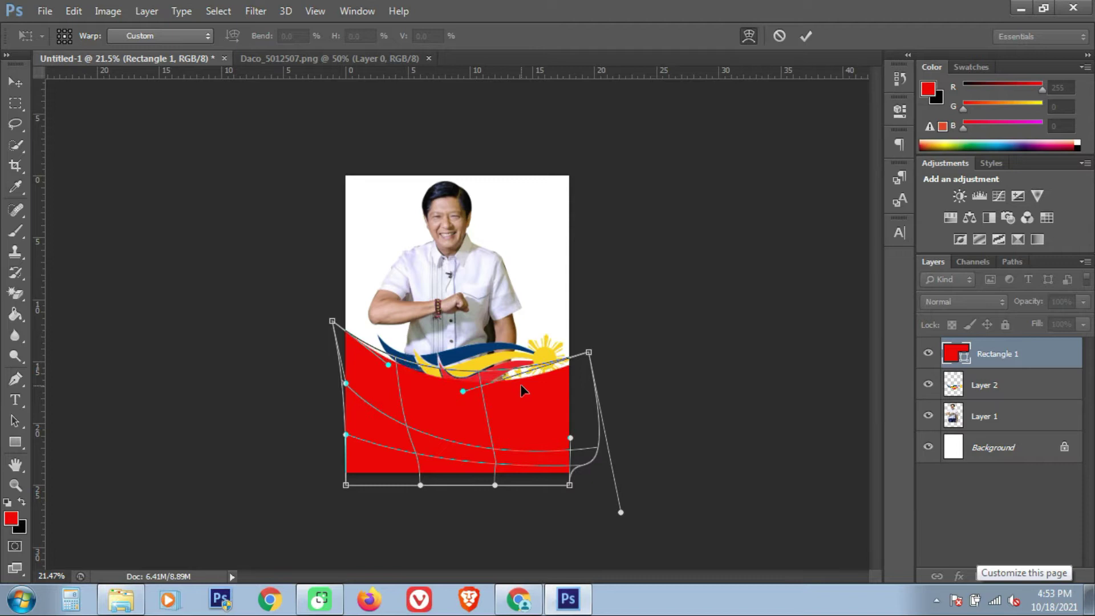
{"action": "key", "text": "Return"}
- Move Rectangle 1 below Layer 2 and lower the red shape's upper edge slightly
{"action": "left_click_drag", "start_coordinate": [994, 365], "coordinate": [994, 398]}
{"action": "mouse_move", "coordinate": [545, 366]}
{"action": "left_mouse_down"}
{"action": "mouse_move", "coordinate": [484, 371]}
{"action": "mouse_move", "coordinate": [488, 386]}
{"action": "mouse_move", "coordinate": [546, 364]}
{"action": "mouse_move", "coordinate": [550, 372]}
{"action": "left_mouse_up"}
{"action": "key", "text": "ctrl+z"}
{"action": "left_click", "coordinate": [746, 389]}
{"action": "left_click", "coordinate": [462, 372]}
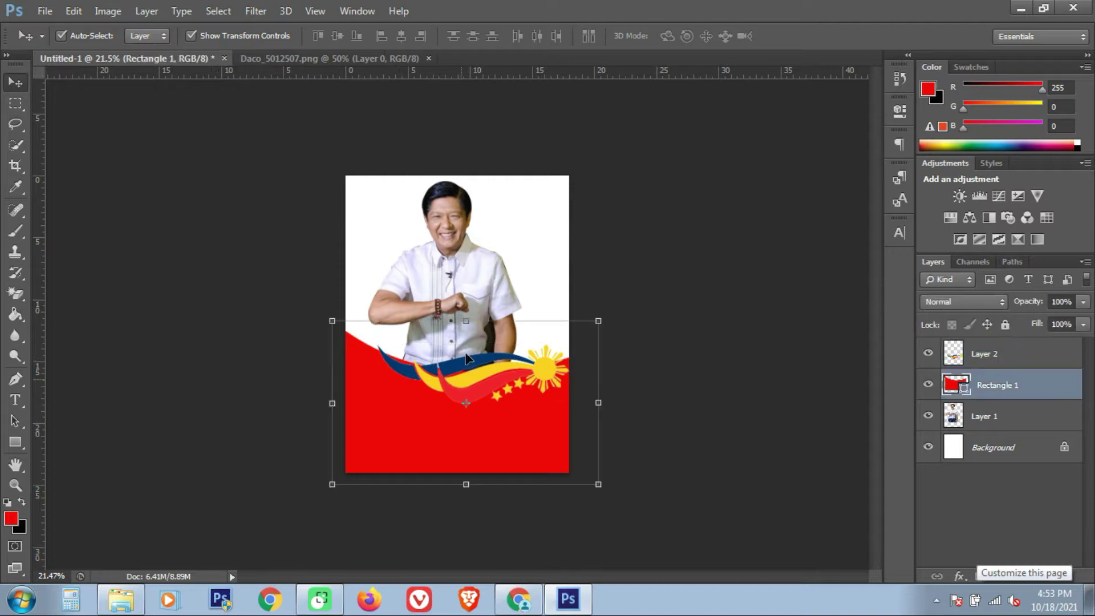
{"action": "left_click_drag", "start_coordinate": [463, 314], "coordinate": [463, 323]}
{"action": "key", "text": "Return"}
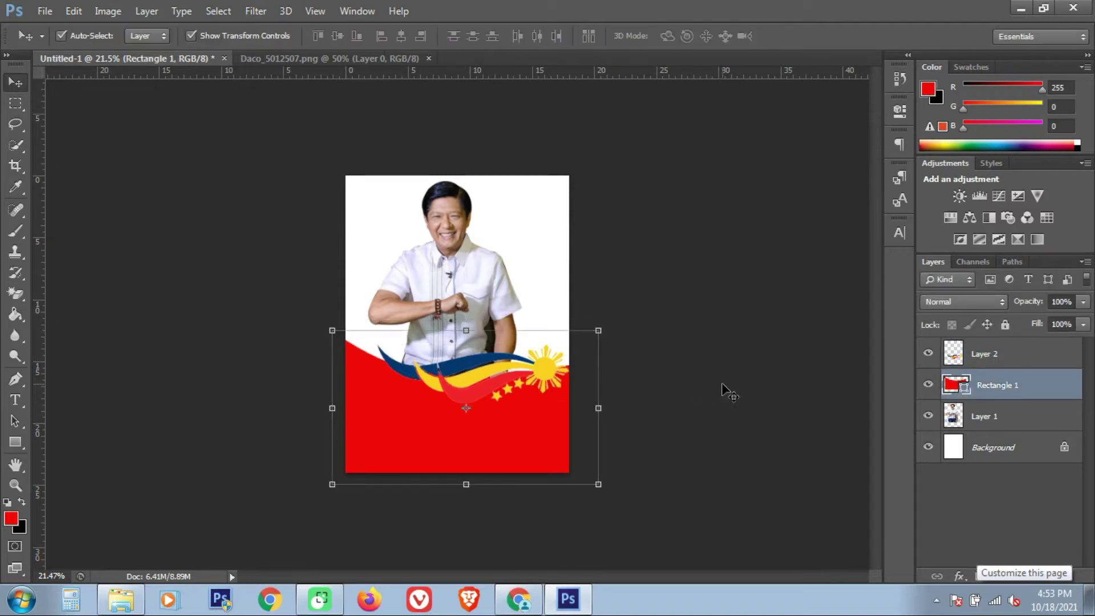
{"action": "left_click", "coordinate": [724, 392]}
- Fit the flag ribbon to the red shape's curved edge, scaling it about 120% and rotating it about -3.4 degrees
{"action": "left_click", "coordinate": [545, 364]}
{"action": "left_click_drag", "start_coordinate": [377, 373], "coordinate": [405, 352]}
{"action": "key", "text": "ctrl+z"}
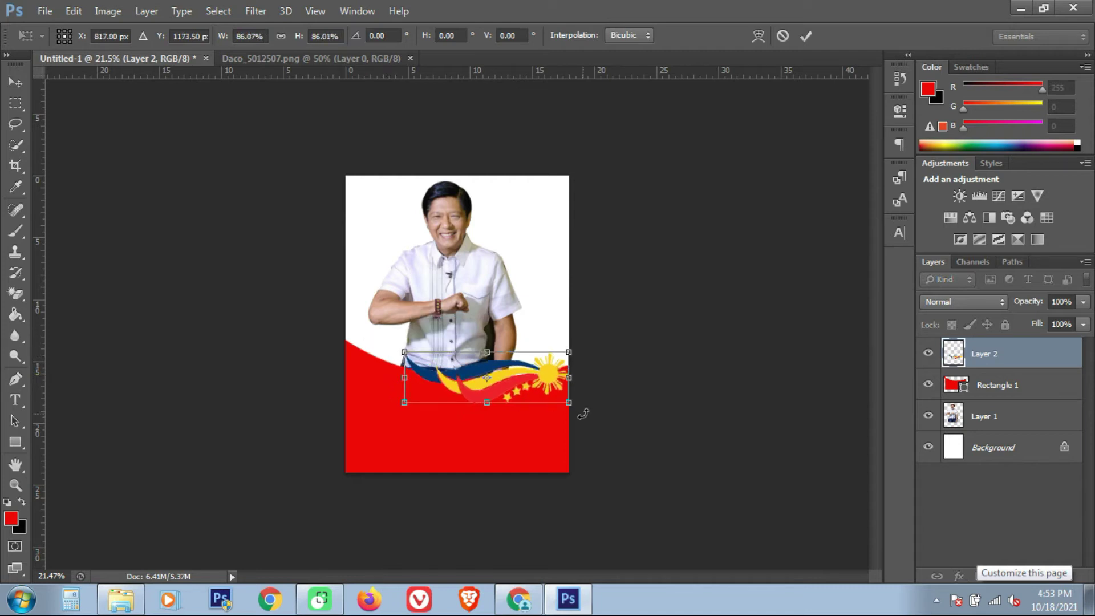
{"action": "left_click_drag", "start_coordinate": [583, 414], "coordinate": [584, 406]}
{"action": "mouse_move", "coordinate": [550, 361]}
{"action": "left_mouse_down"}
{"action": "mouse_move", "coordinate": [551, 371]}
{"action": "mouse_move", "coordinate": [551, 358]}
{"action": "left_mouse_up"}
{"action": "key", "text": "Return"}
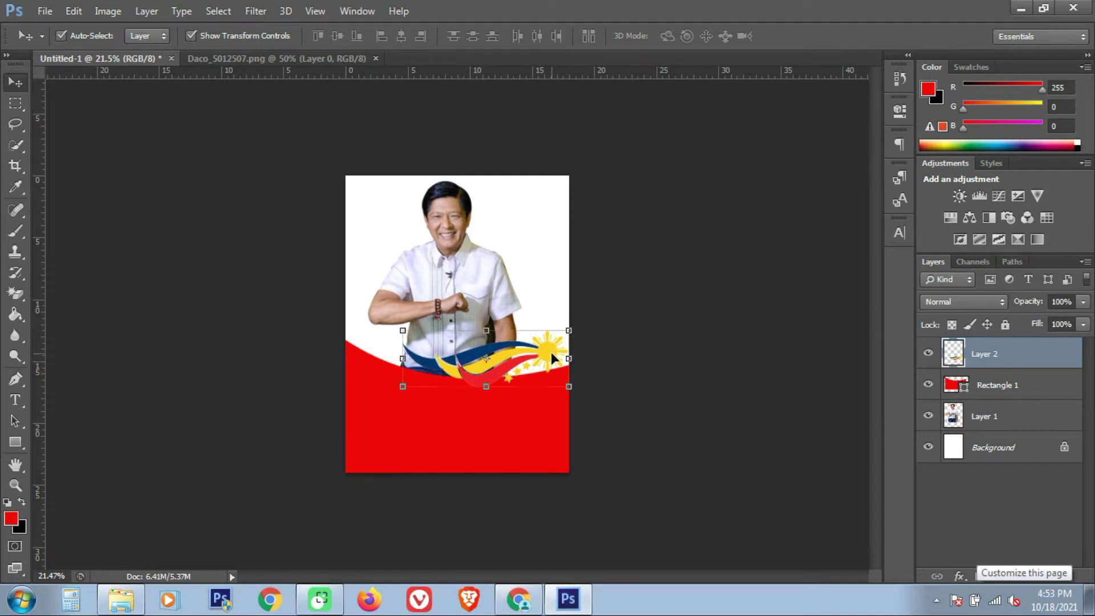
{"action": "left_click_drag", "start_coordinate": [401, 389], "coordinate": [371, 394]}
{"action": "left_click_drag", "start_coordinate": [589, 428], "coordinate": [600, 419]}
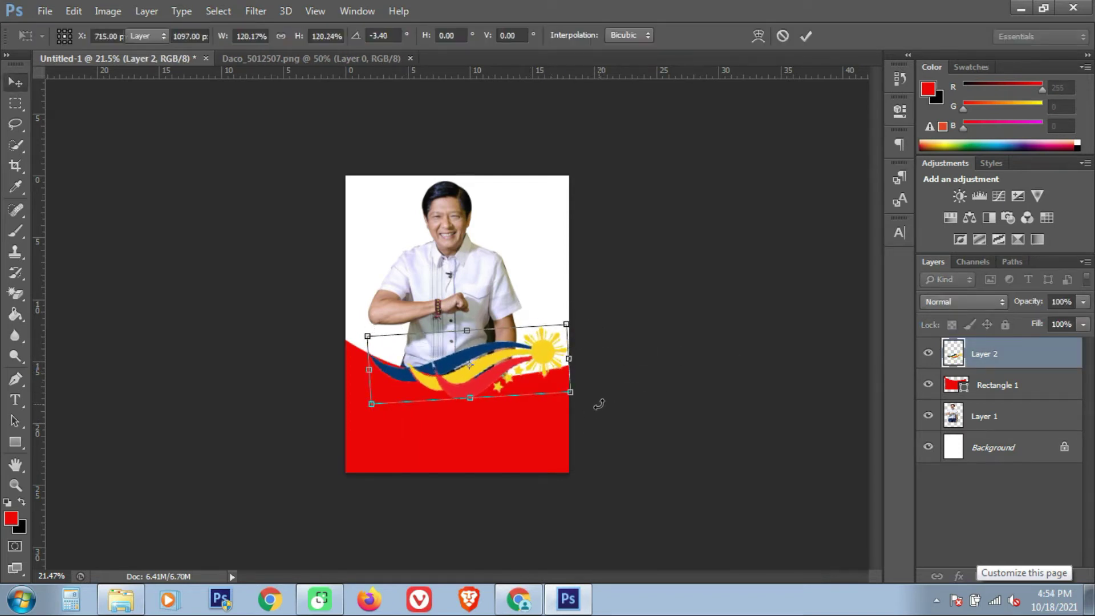
{"action": "key", "text": "Return"}
- Enlarge the cut-out man to about 109.5% and position him behind the flag ribbon
{"action": "left_click", "coordinate": [426, 288]}
{"action": "left_click_drag", "start_coordinate": [519, 411], "coordinate": [566, 479]}
{"action": "left_click_drag", "start_coordinate": [519, 327], "coordinate": [495, 300]}
{"action": "left_click_drag", "start_coordinate": [544, 159], "coordinate": [531, 180]}
{"action": "left_click_drag", "start_coordinate": [468, 246], "coordinate": [480, 242]}
{"action": "left_click_drag", "start_coordinate": [359, 453], "coordinate": [373, 447]}
{"action": "left_click_drag", "start_coordinate": [445, 297], "coordinate": [438, 293]}
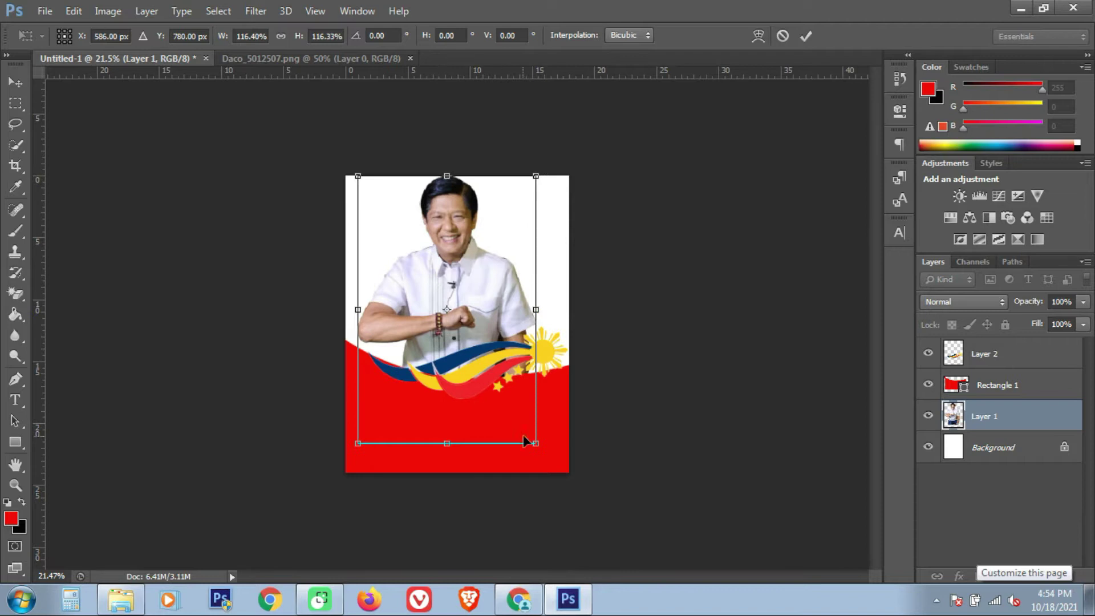
{"action": "left_click_drag", "start_coordinate": [518, 438], "coordinate": [521, 431]}
{"action": "left_click_drag", "start_coordinate": [489, 292], "coordinate": [498, 293]}
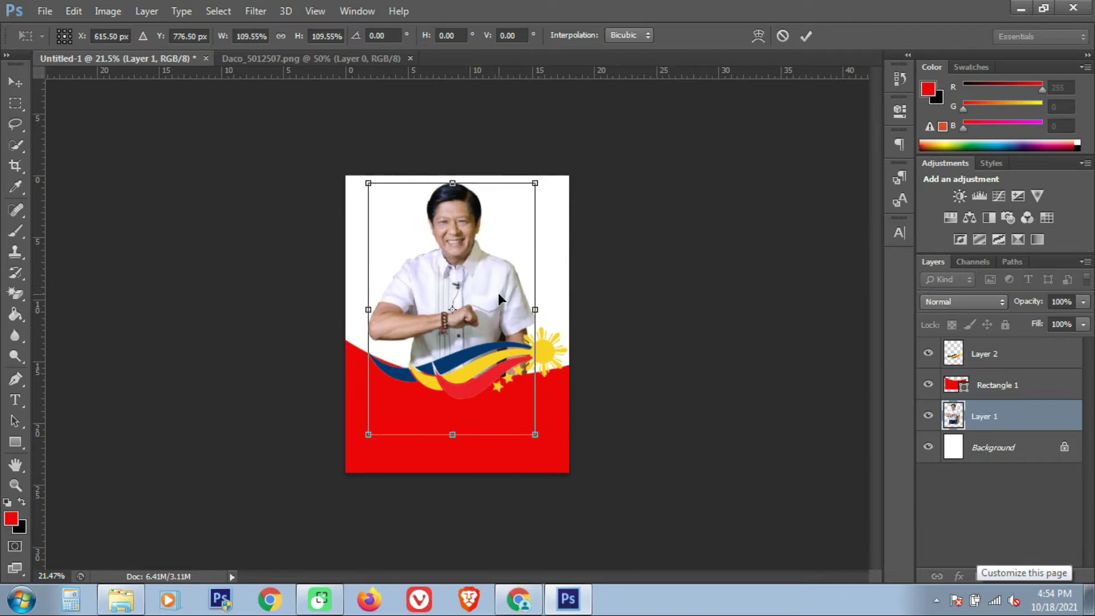
{"action": "key", "text": "Return"}
{"action": "left_click", "coordinate": [668, 306]}
- Activate the Pen tool and hide Rectangle 1 and Layer 2, keeping the man's layer visible
{"action": "key", "text": "ctrl+0"}
{"action": "left_click", "coordinate": [16, 378]}
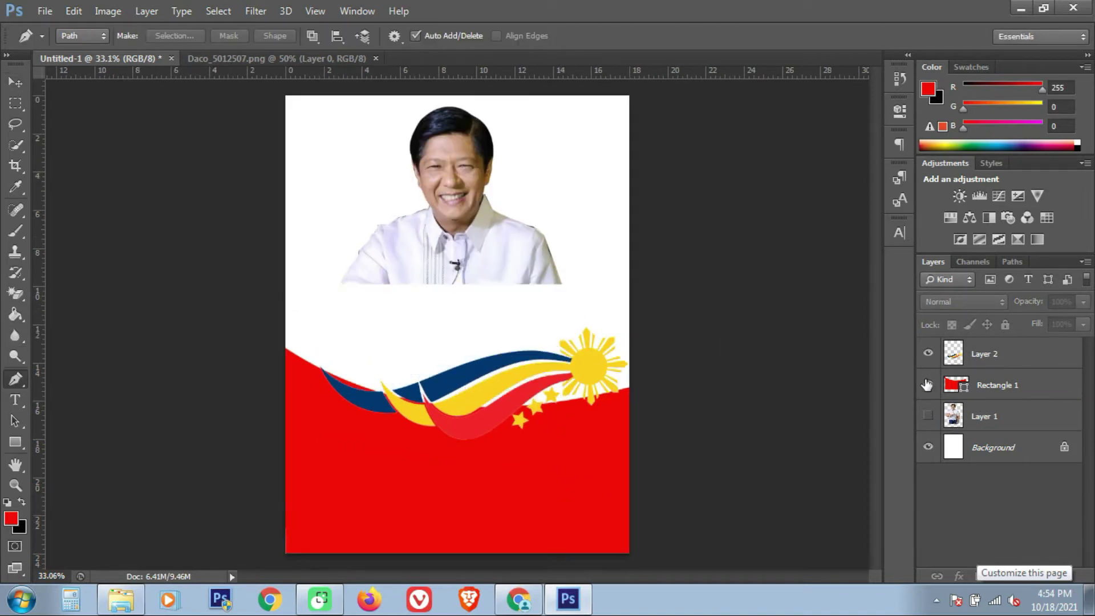
{"action": "left_click", "coordinate": [927, 386]}
{"action": "left_click", "coordinate": [928, 416]}
{"action": "key", "text": "ctrl+plus"}
{"action": "key", "text": "ctrl+plus"}
{"action": "left_click", "coordinate": [928, 354]}
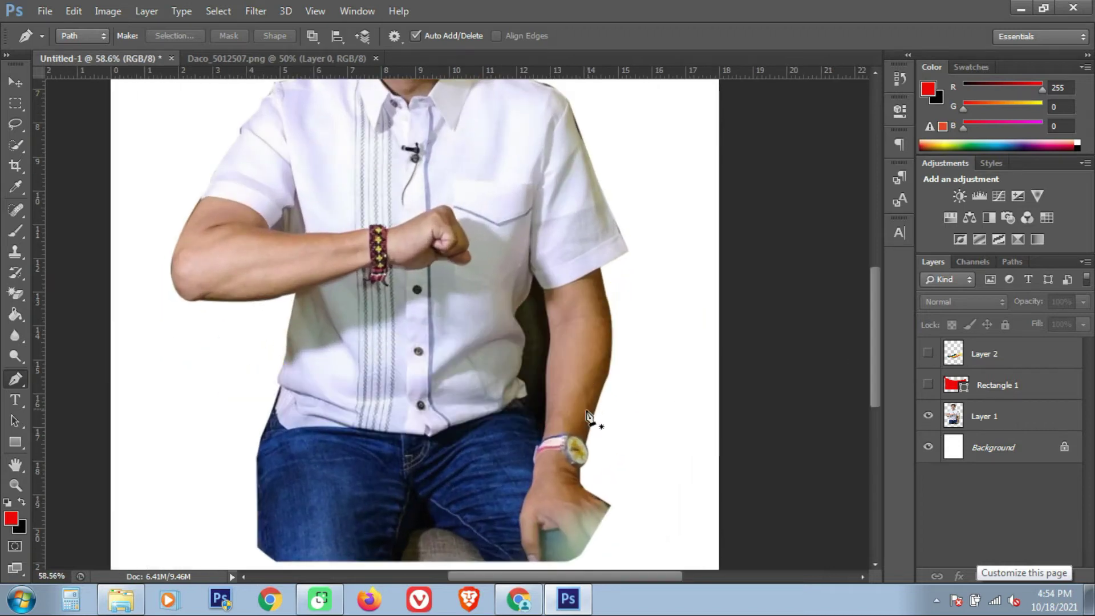
- Trace a closed path around the dark background gap between the man's shirt and his lowered arm
{"action": "scroll", "coordinate": [554, 414], "scroll_direction": "up", "scroll_amount": 5}
{"action": "left_click", "coordinate": [534, 455]}
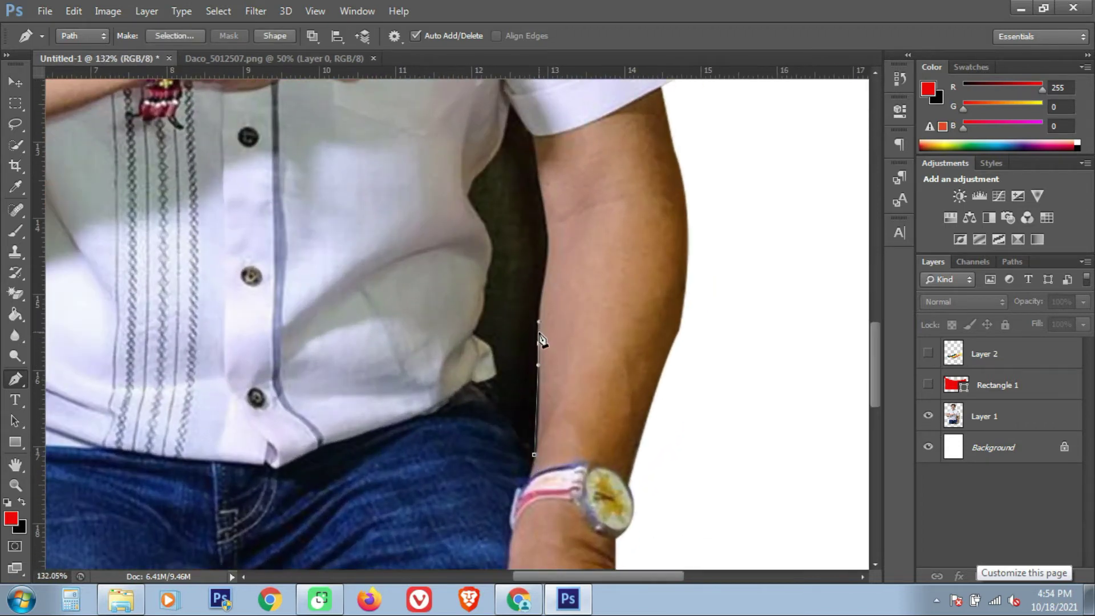
{"action": "left_click", "coordinate": [543, 207]}
{"action": "left_click", "coordinate": [498, 158]}
{"action": "left_click", "coordinate": [478, 215]}
{"action": "left_click", "coordinate": [492, 249]}
{"action": "left_click", "coordinate": [475, 329]}
{"action": "left_click", "coordinate": [497, 386]}
{"action": "left_click", "coordinate": [500, 404]}
{"action": "left_click", "coordinate": [504, 425]}
{"action": "left_click", "coordinate": [513, 446]}
{"action": "left_click", "coordinate": [534, 455]}
- Convert the path to a selection and delete the dark gap from Layer 1
{"action": "right_click", "coordinate": [527, 460]}
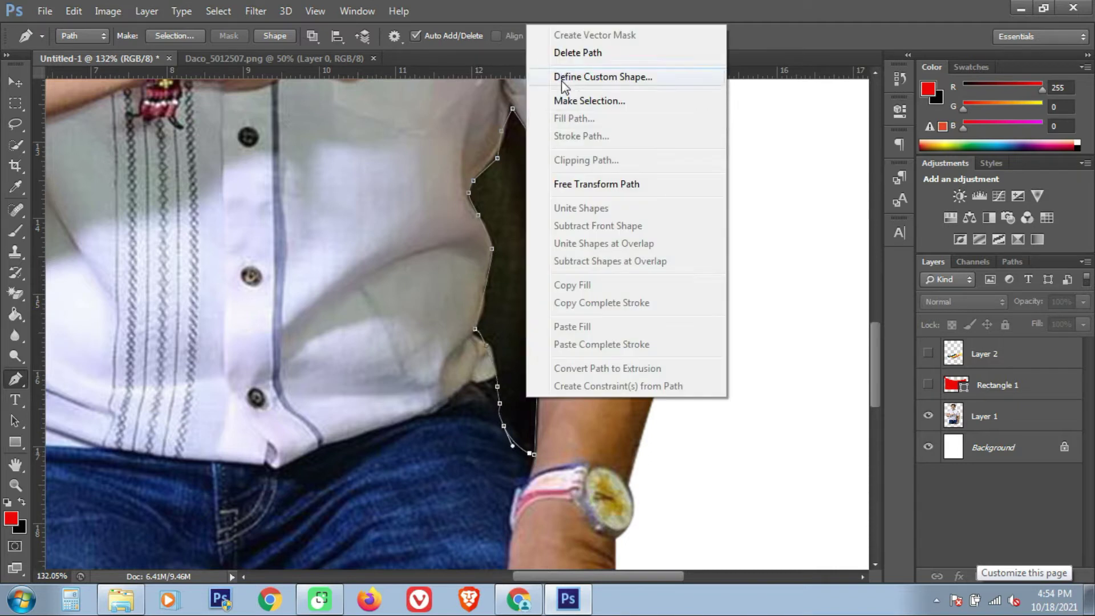
{"action": "left_click", "coordinate": [562, 98]}
{"action": "left_click", "coordinate": [634, 169]}
{"action": "scroll", "coordinate": [634, 182], "scroll_direction": "down", "scroll_amount": 5}
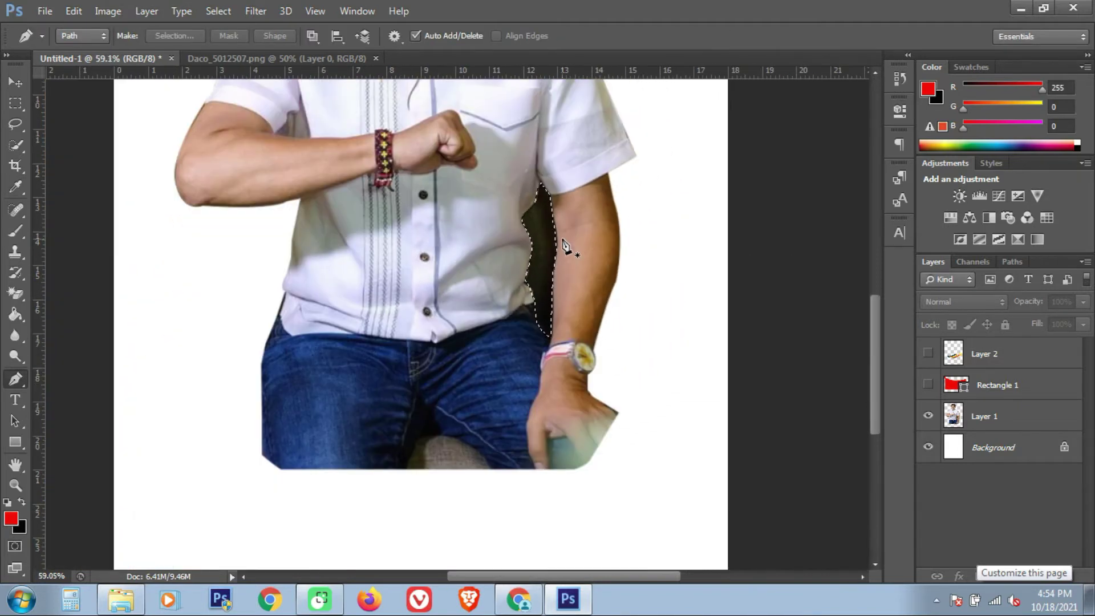
{"action": "left_click", "coordinate": [993, 419]}
{"action": "key", "text": "Delete"}
- Show Rectangle 1 and Layer 2 again and move the flag ribbon slightly up
{"action": "scroll", "coordinate": [626, 357], "scroll_direction": "down", "scroll_amount": 3}
{"action": "left_click", "coordinate": [929, 384]}
{"action": "left_click", "coordinate": [929, 354]}
{"action": "key", "text": "v"}
{"action": "scroll", "coordinate": [853, 382], "scroll_direction": "down", "scroll_amount": 2}
{"action": "left_click_drag", "start_coordinate": [583, 368], "coordinate": [584, 354]}
- Add a white 6 px outside stroke to the flag ribbon on Layer 2
{"action": "right_click", "coordinate": [1000, 360]}
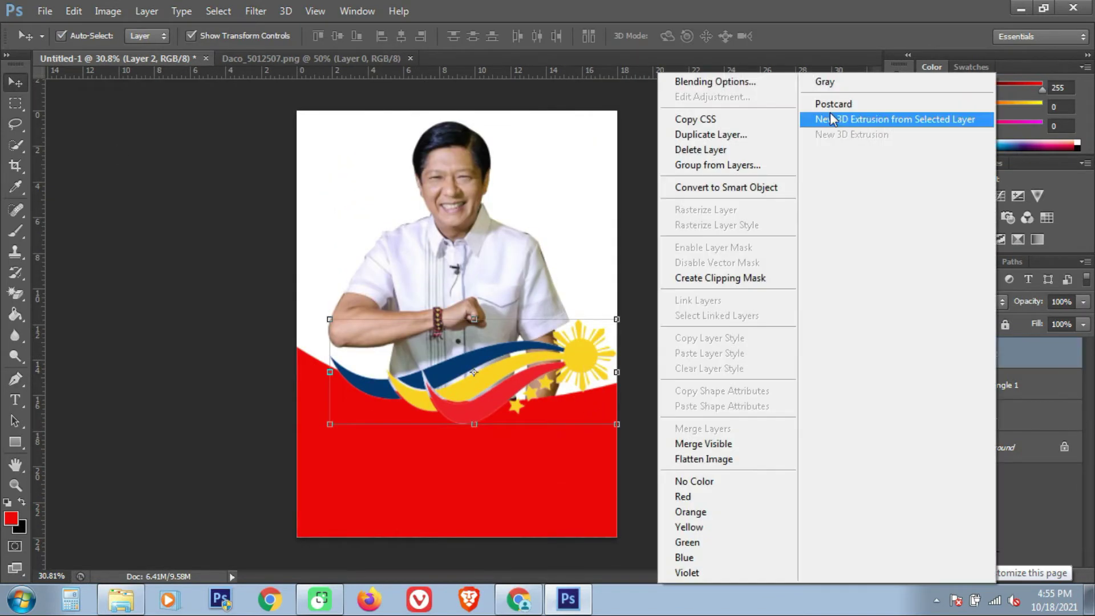
{"action": "left_click", "coordinate": [701, 76]}
{"action": "left_click", "coordinate": [801, 203]}
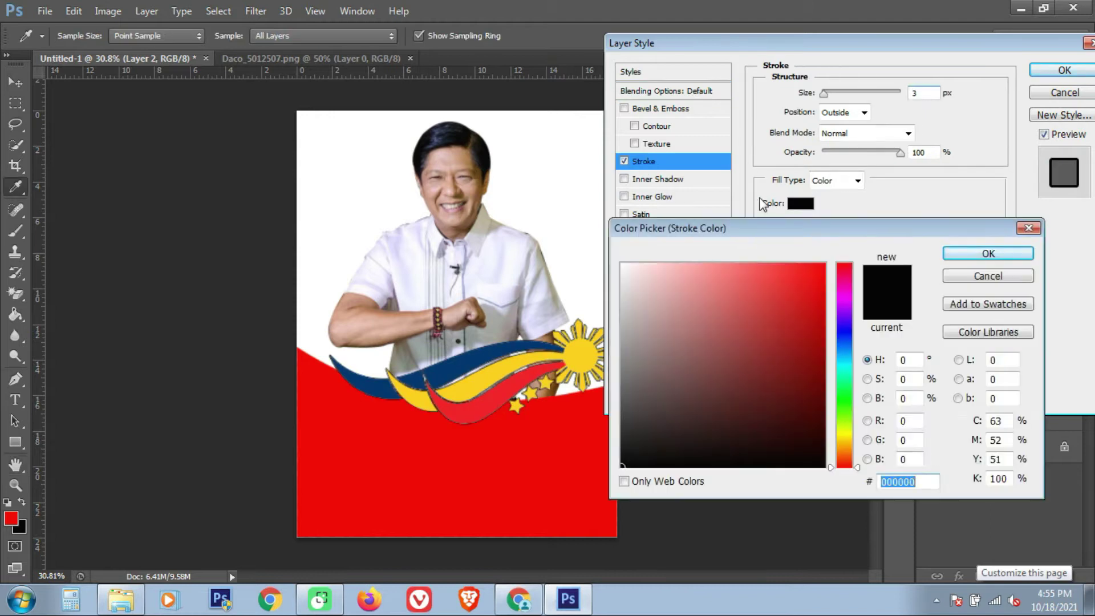
{"action": "left_click", "coordinate": [657, 264]}
{"action": "left_click_drag", "start_coordinate": [655, 315], "coordinate": [554, 250]}
{"action": "left_click", "coordinate": [967, 257]}
{"action": "left_click", "coordinate": [835, 111]}
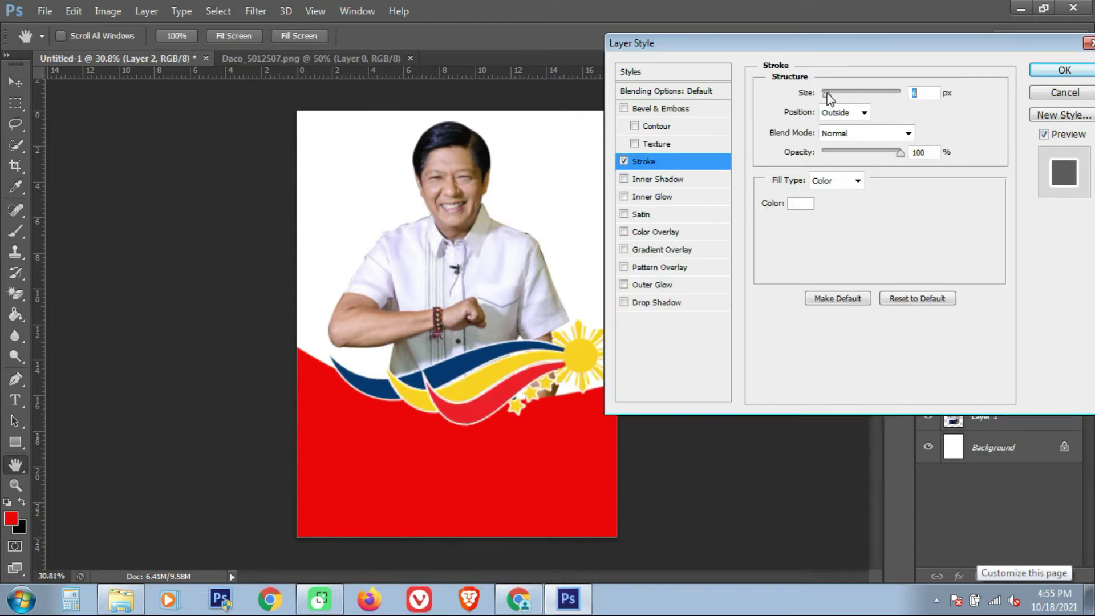
{"action": "left_click", "coordinate": [1039, 70]}
- Move the flag ribbon slightly down over the red shape and close Daco_5012507.png
{"action": "left_click", "coordinate": [724, 328]}
{"action": "mouse_move", "coordinate": [592, 343]}
{"action": "left_mouse_down"}
{"action": "mouse_move", "coordinate": [604, 362]}
{"action": "mouse_move", "coordinate": [592, 363]}
{"action": "left_mouse_up"}
{"action": "left_click", "coordinate": [743, 352]}
{"action": "left_click", "coordinate": [743, 352]}
{"action": "left_click", "coordinate": [260, 60]}
{"action": "left_click", "coordinate": [378, 58]}
- Open 1200px-Seal_of_the_President_of_the_Philippines.svg.png, place the seal in Untitled-1 and move its layer below Layer 1
{"action": "left_click", "coordinate": [56, 12]}
{"action": "left_click", "coordinate": [58, 42]}
{"action": "double_click", "coordinate": [789, 194]}
{"action": "left_click_drag", "start_coordinate": [481, 270], "coordinate": [530, 311]}
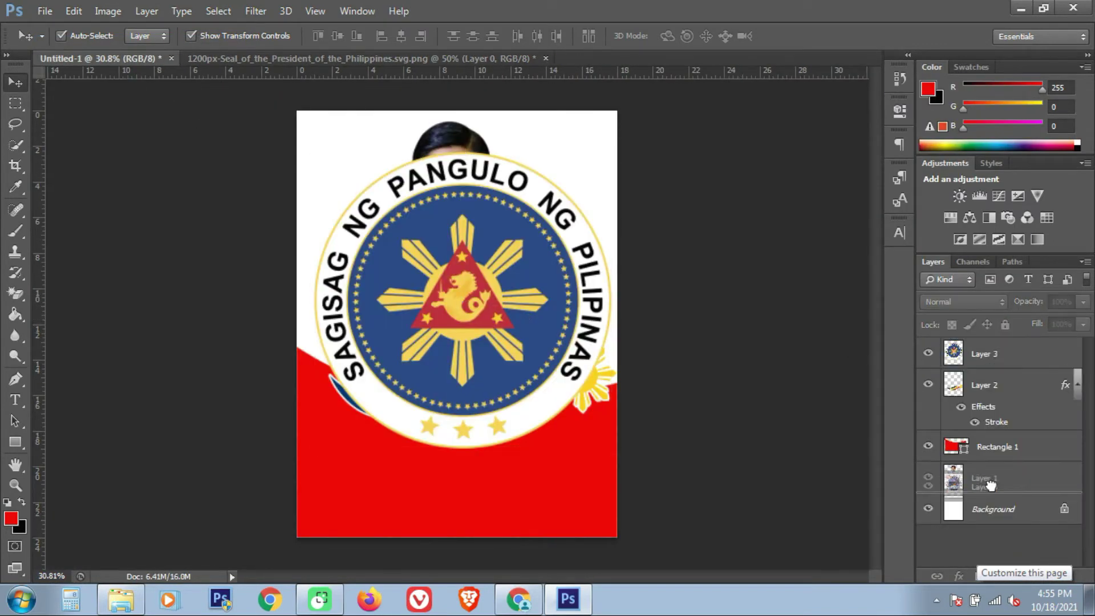
{"action": "left_click_drag", "start_coordinate": [991, 478], "coordinate": [991, 483]}
- Shrink the seal into the page's upper-right area and shift the man slightly to the left
{"action": "left_click_drag", "start_coordinate": [611, 448], "coordinate": [482, 318]}
{"action": "left_click_drag", "start_coordinate": [467, 204], "coordinate": [586, 188]}
{"action": "key", "text": "Return"}
{"action": "left_click", "coordinate": [621, 256]}
{"action": "left_click_drag", "start_coordinate": [511, 268], "coordinate": [486, 268]}
{"action": "left_click", "coordinate": [778, 262]}
- Shrink the seal further and position it in the page's upper-right corner, clear of the man's head
{"action": "left_click_drag", "start_coordinate": [573, 214], "coordinate": [575, 199]}
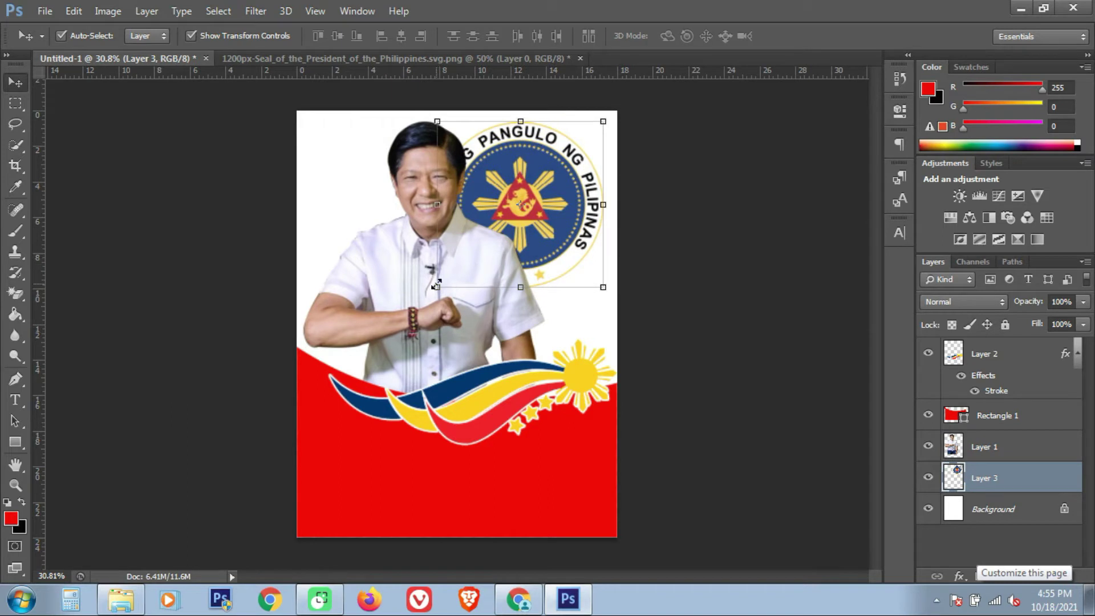
{"action": "left_click_drag", "start_coordinate": [436, 285], "coordinate": [454, 258]}
{"action": "left_click_drag", "start_coordinate": [524, 216], "coordinate": [543, 217]}
{"action": "left_click_drag", "start_coordinate": [613, 264], "coordinate": [596, 245]}
{"action": "mouse_move", "coordinate": [541, 193]}
{"action": "left_mouse_down"}
{"action": "mouse_move", "coordinate": [561, 192]}
{"action": "mouse_move", "coordinate": [551, 193]}
{"action": "left_mouse_up"}
{"action": "key", "text": "Return"}
{"action": "left_click", "coordinate": [390, 91]}
- Close the seal's source image without saving its changes
{"action": "left_click", "coordinate": [376, 56]}
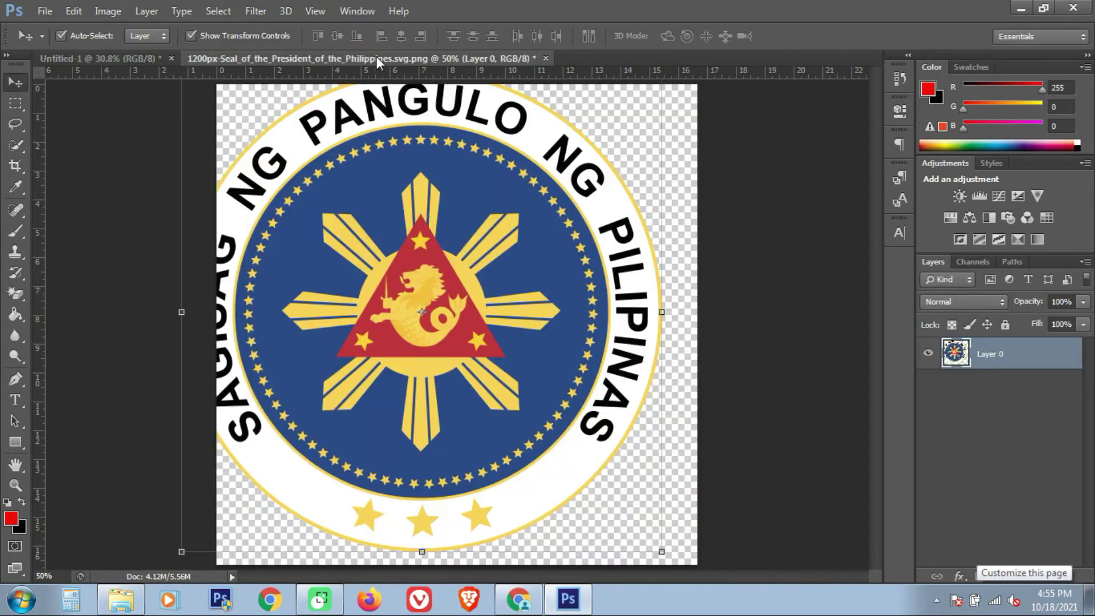
{"action": "left_click", "coordinate": [546, 58]}
{"action": "left_click", "coordinate": [547, 231]}
- Open the Malacañan Palace photo, place it in Untitled-1 directly above the Background layer and align it to the page's right edge
{"action": "left_click", "coordinate": [44, 11]}
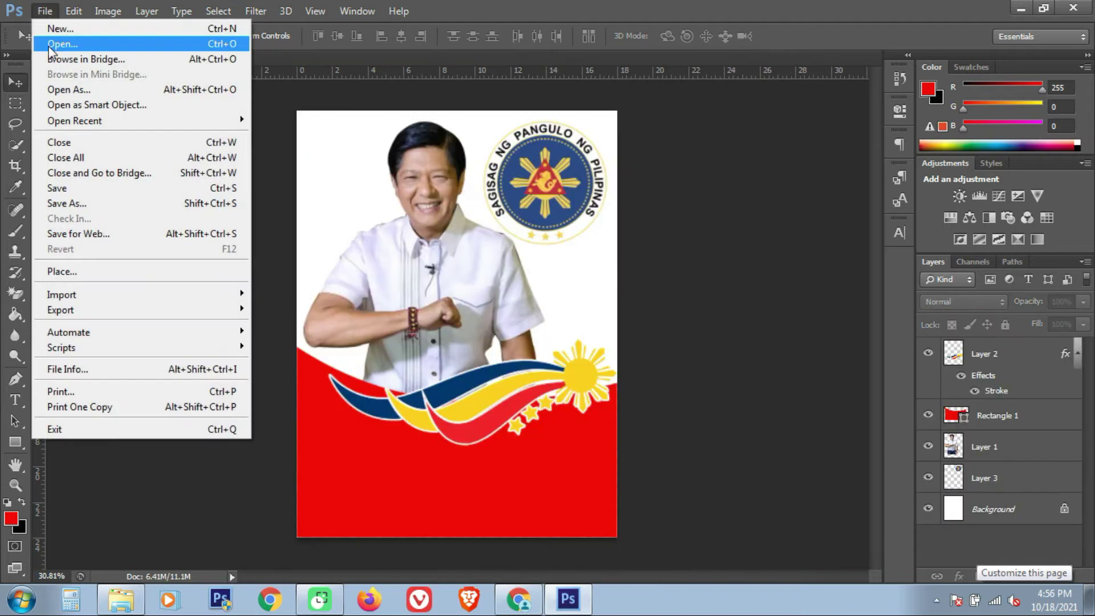
{"action": "left_click", "coordinate": [49, 45]}
{"action": "double_click", "coordinate": [1015, 189]}
{"action": "left_click_drag", "start_coordinate": [523, 222], "coordinate": [495, 270]}
{"action": "left_click_drag", "start_coordinate": [970, 367], "coordinate": [971, 502]}
{"action": "left_click_drag", "start_coordinate": [551, 288], "coordinate": [593, 293]}
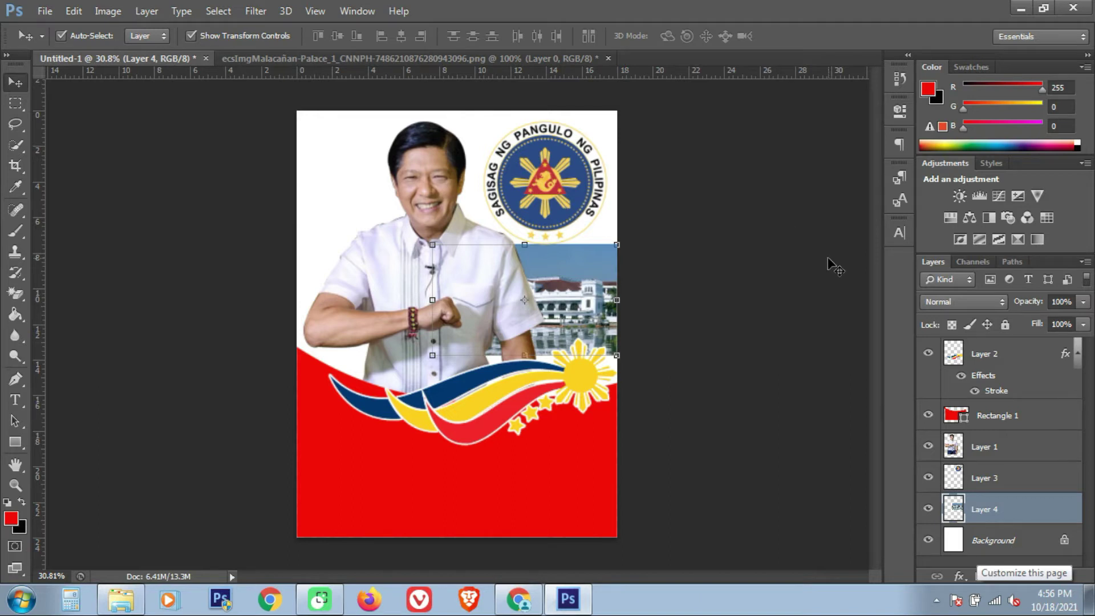
- Convert the palace photo on Layer 4 to black and white
{"action": "left_click", "coordinate": [107, 10]}
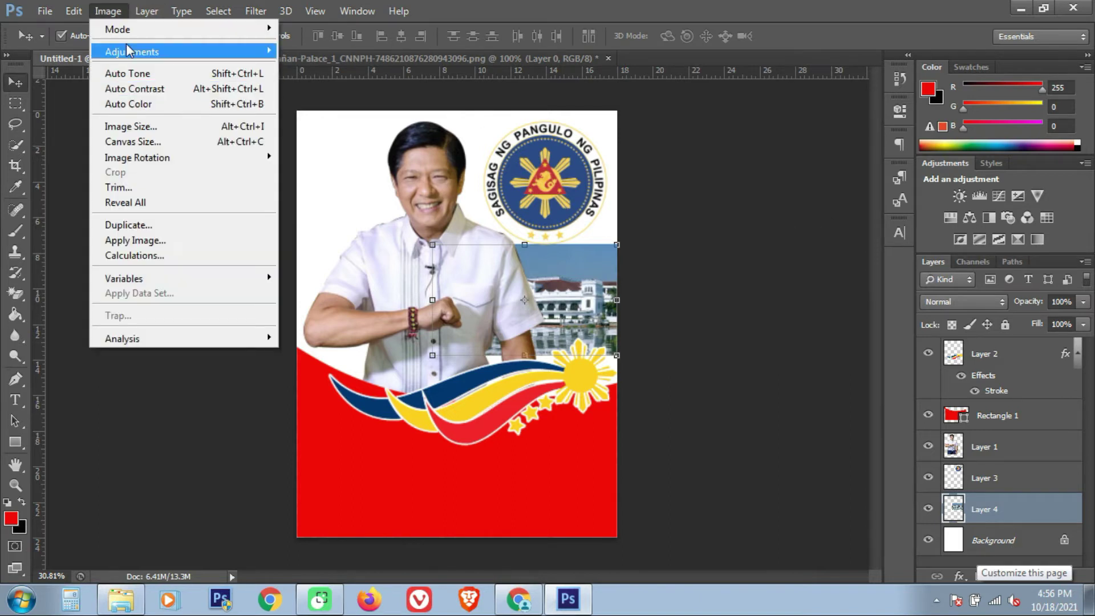
{"action": "mouse_move", "coordinate": [127, 51]}
{"action": "left_click", "coordinate": [322, 164]}
{"action": "left_click", "coordinate": [669, 97]}
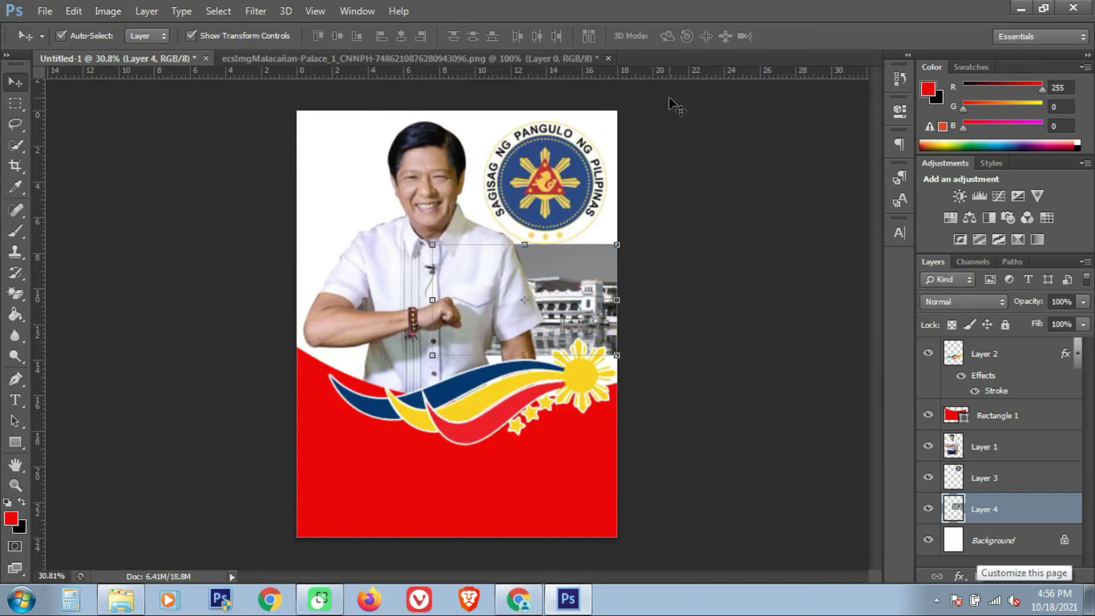
- Enlarge the palace photo so it covers the whole upper part of the page behind the man
{"action": "left_click_drag", "start_coordinate": [426, 252], "coordinate": [225, 119]}
{"action": "key", "text": "ctrl+z"}
{"action": "left_click_drag", "start_coordinate": [618, 119], "coordinate": [661, 105]}
{"action": "left_click_drag", "start_coordinate": [651, 354], "coordinate": [718, 378]}
{"action": "left_click_drag", "start_coordinate": [573, 286], "coordinate": [569, 291]}
{"action": "key", "text": "Return"}
- Fade the palace photo by setting its opacity to 49% and its fill to about 46%
{"action": "left_click_drag", "start_coordinate": [1091, 334], "coordinate": [1039, 342]}
{"action": "left_click", "coordinate": [1083, 324]}
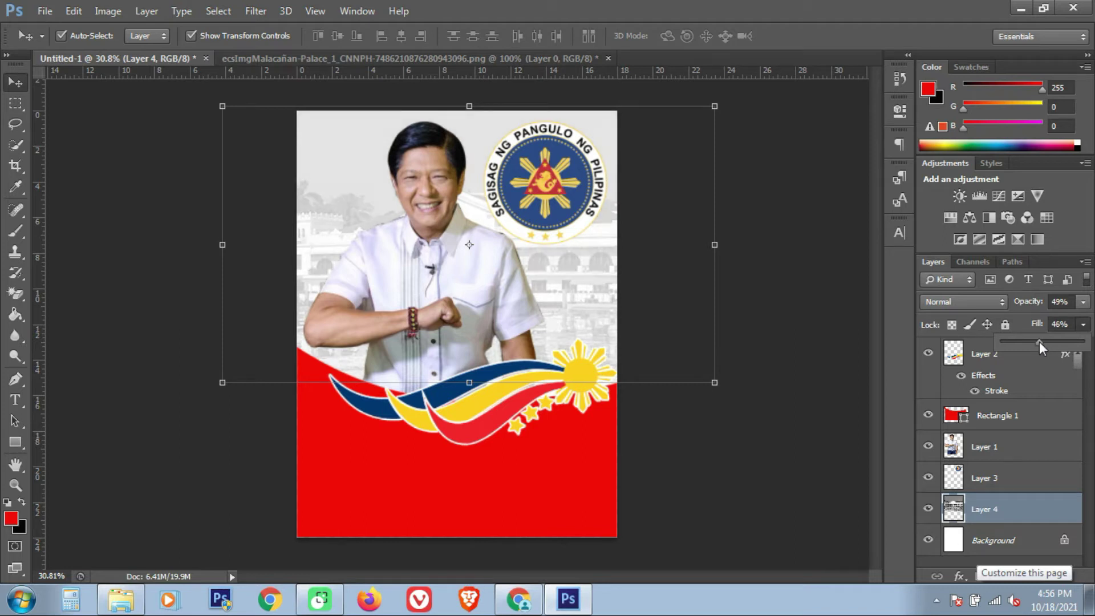
{"action": "left_click", "coordinate": [820, 316]}
- Enlarge the presidential seal so it extends behind the man's head and shoulder
{"action": "left_click", "coordinate": [505, 221]}
{"action": "key", "text": "ctrl+t"}
{"action": "left_click_drag", "start_coordinate": [435, 276], "coordinate": [418, 310]}
{"action": "key", "text": "Return"}
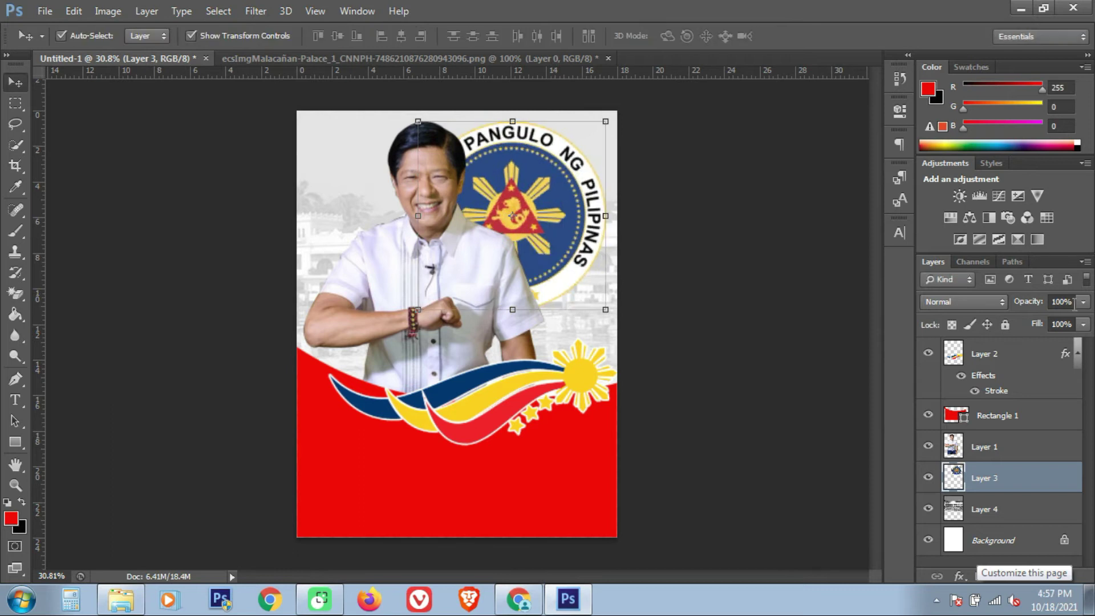
- Make the seal semi-transparent and move it closer to the page's upper-right corner
{"action": "left_click_drag", "start_coordinate": [1075, 327], "coordinate": [1056, 324]}
{"action": "left_click", "coordinate": [711, 289]}
{"action": "left_click_drag", "start_coordinate": [549, 195], "coordinate": [555, 183]}
{"action": "left_click", "coordinate": [758, 241]}
{"action": "left_click", "coordinate": [230, 58]}
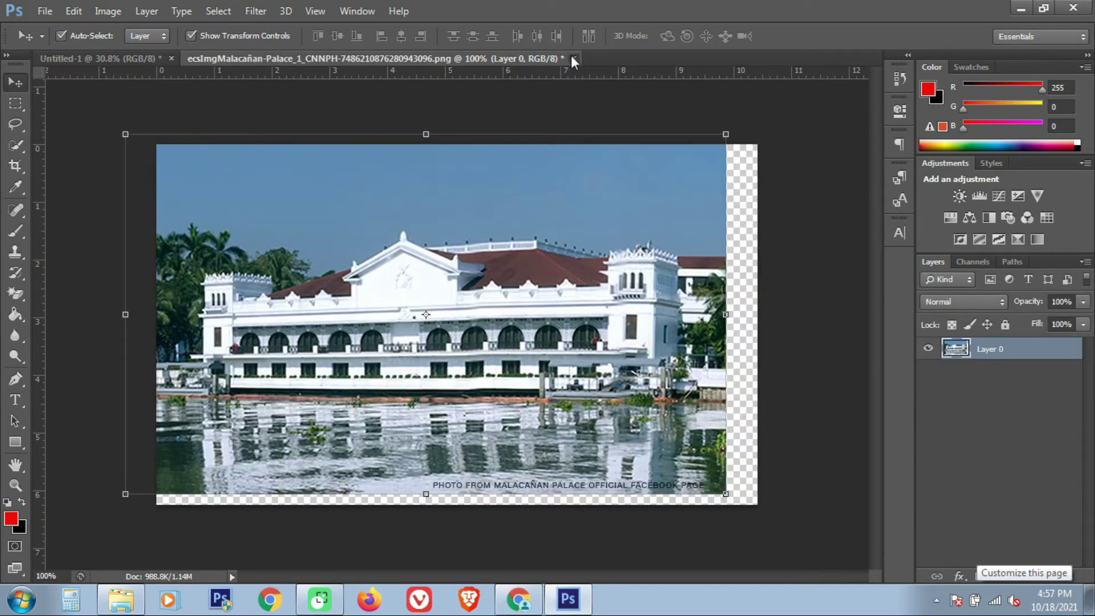
{"action": "left_click", "coordinate": [574, 58]}
{"action": "left_click", "coordinate": [44, 11]}
{"action": "left_click", "coordinate": [40, 37]}
{"action": "double_click", "coordinate": [778, 306]}
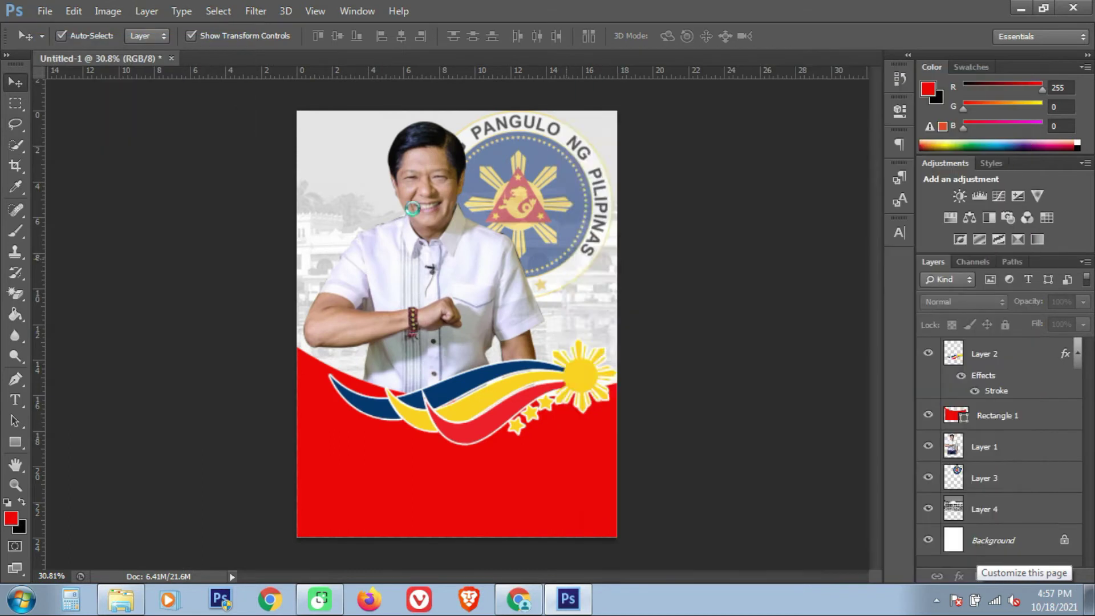
- Erase the white around and inside the BBM letters with the Magic Eraser, then place the logo on Untitled-1's red area
{"action": "left_click", "coordinate": [7, 295]}
{"action": "left_click", "coordinate": [392, 278]}
{"action": "scroll", "coordinate": [393, 278], "scroll_direction": "up", "scroll_amount": 3}
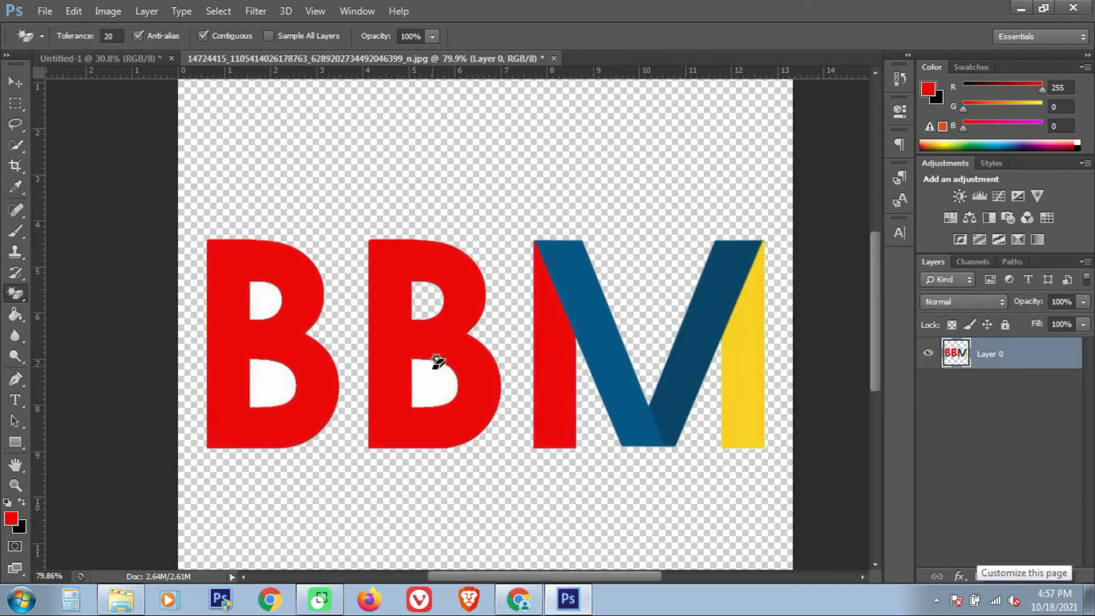
{"action": "left_click", "coordinate": [265, 300]}
{"action": "key", "text": "v"}
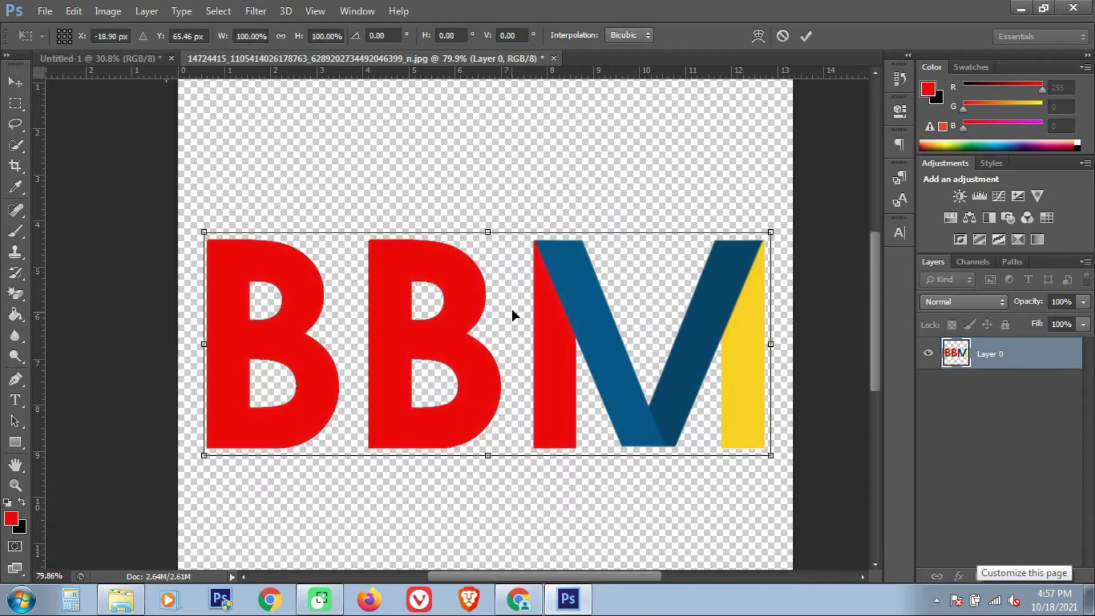
{"action": "mouse_move", "coordinate": [562, 313]}
{"action": "left_mouse_down"}
{"action": "mouse_move", "coordinate": [150, 52]}
{"action": "mouse_move", "coordinate": [400, 436]}
{"action": "left_mouse_up"}
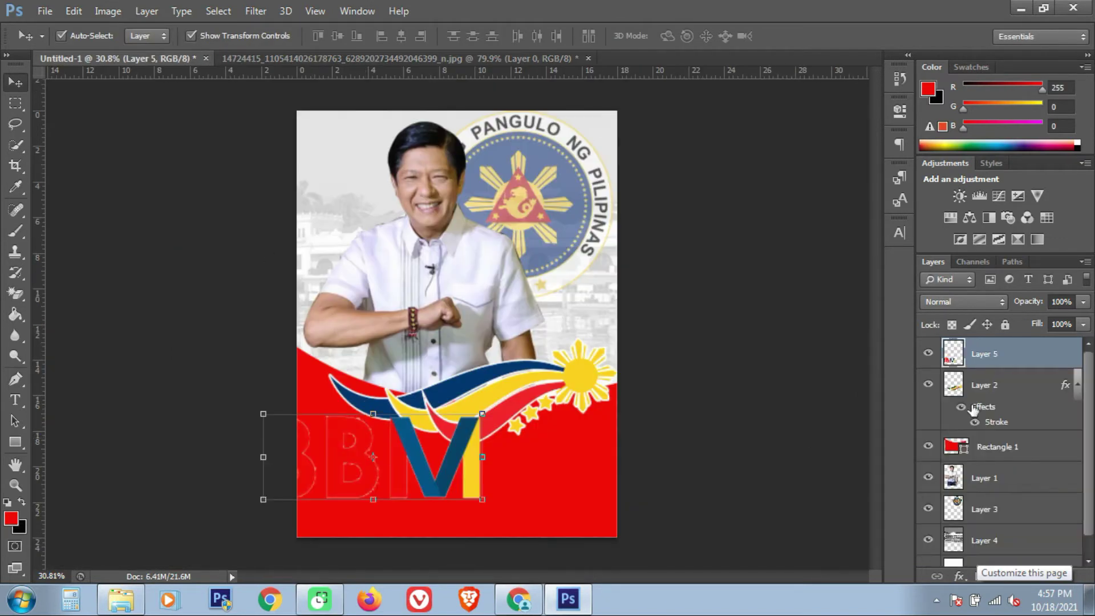
{"action": "right_click", "coordinate": [985, 357]}
{"action": "left_click", "coordinate": [674, 82]}
{"action": "left_click", "coordinate": [649, 162]}
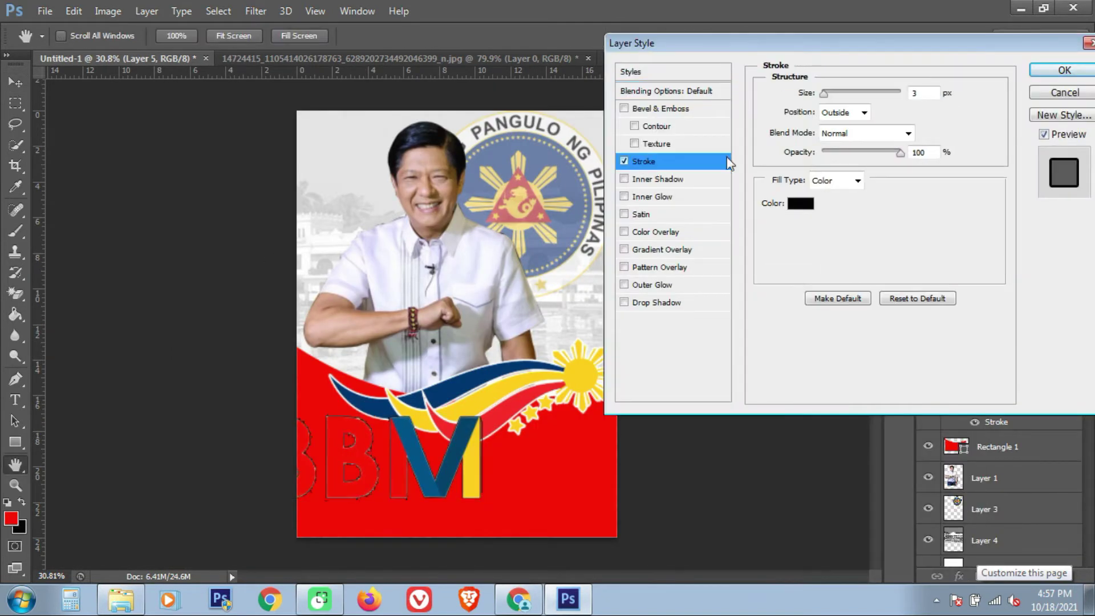
{"action": "left_click", "coordinate": [800, 203]}
{"action": "left_click", "coordinate": [623, 265]}
{"action": "left_click", "coordinate": [980, 276]}
{"action": "left_click", "coordinate": [1056, 92]}
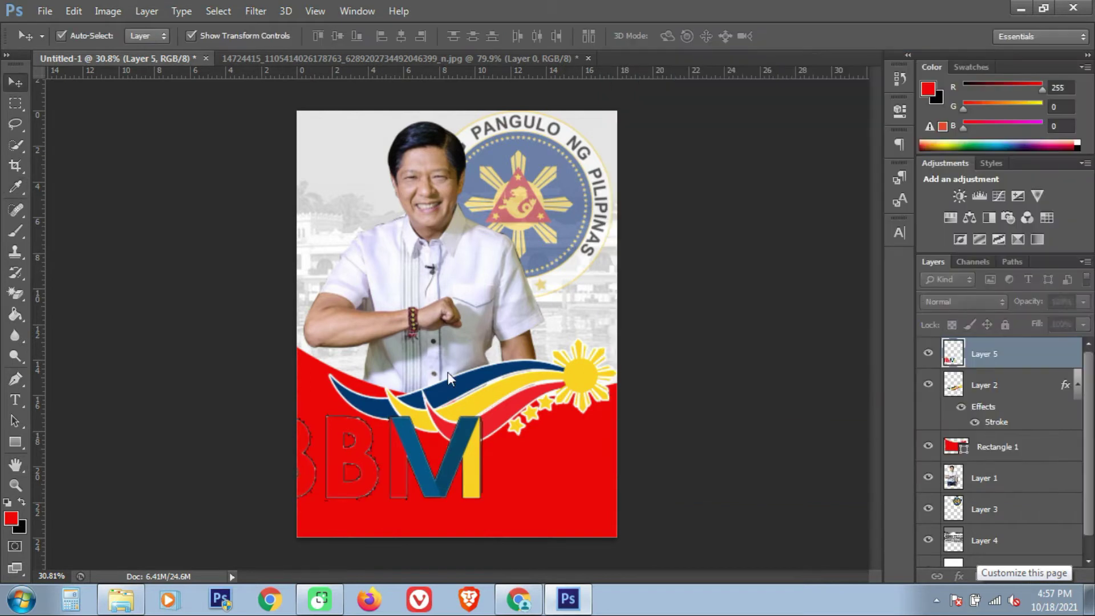
- Delete the placed BBM logo from the poster and undo the earlier white-area erasing in the logo file
{"action": "key", "text": "Delete"}
{"action": "left_click", "coordinate": [381, 59]}
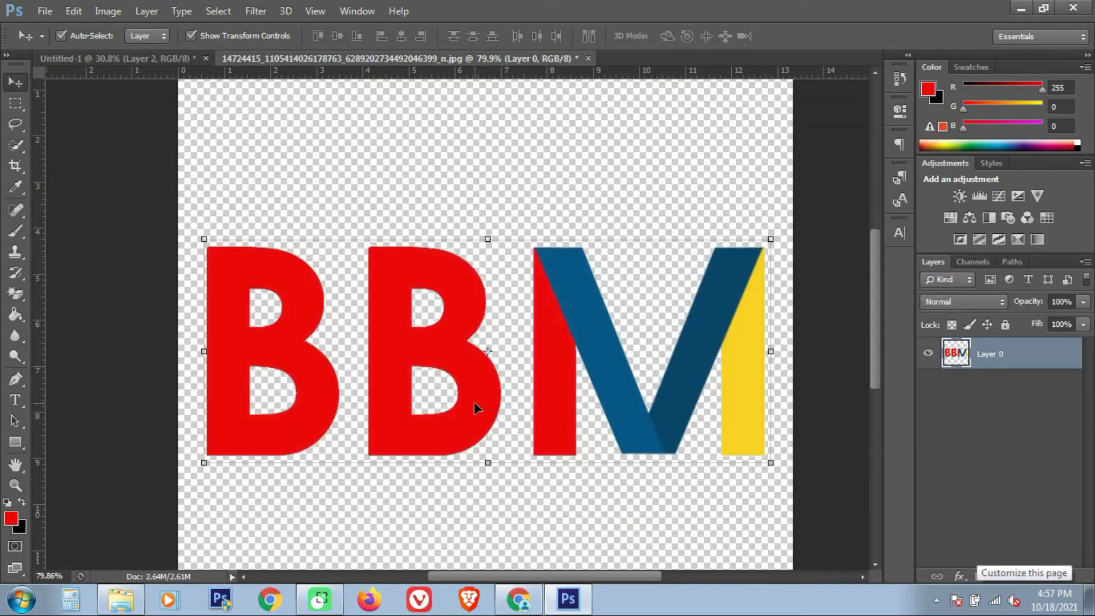
{"action": "left_click", "coordinate": [621, 200]}
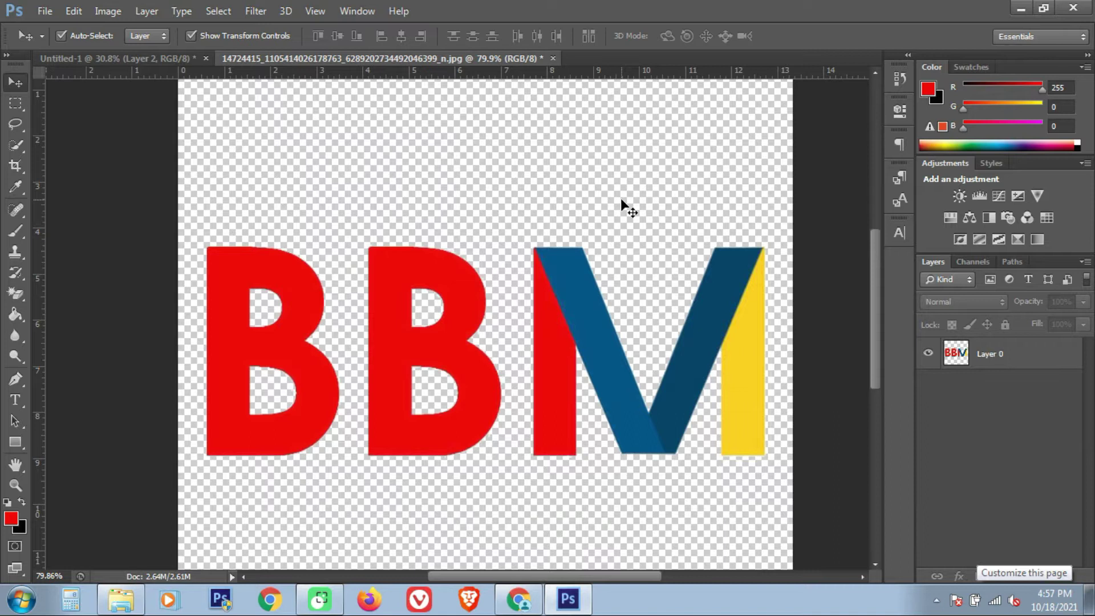
{"action": "key", "text": "ctrl+alt+z"}
{"action": "key", "text": "ctrl+alt+z"}
{"action": "key", "text": "ctrl+alt+z"}
{"action": "key", "text": "ctrl+alt+z"}
{"action": "key", "text": "ctrl+alt+z"}
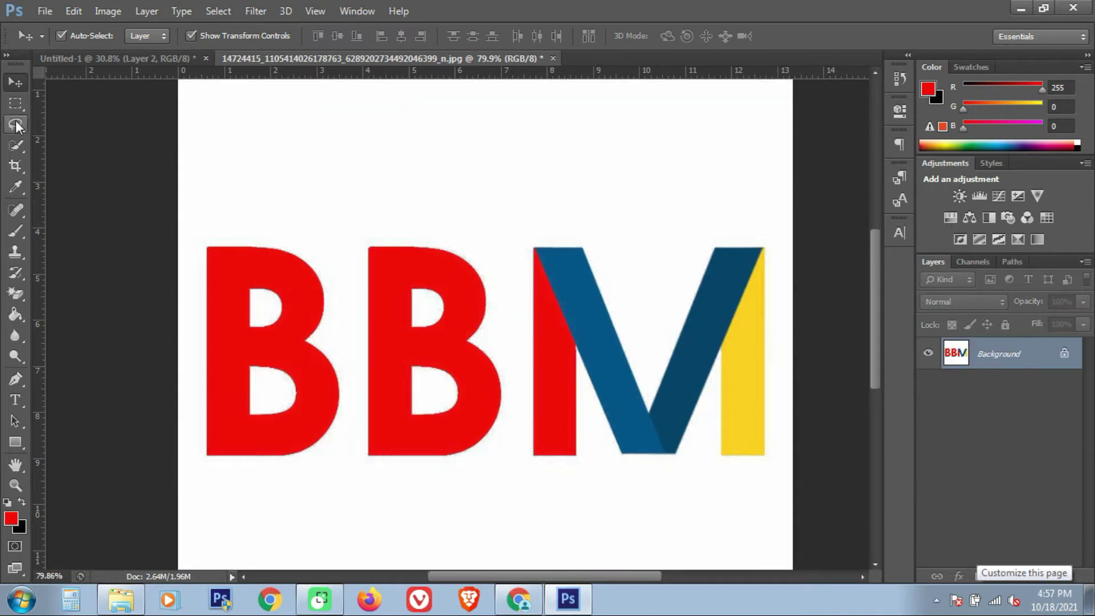
- Erase the logo's white background again with the Magic Eraser at tolerance 111 and copy the logo over the poster's ribbon
{"action": "left_click", "coordinate": [13, 297]}
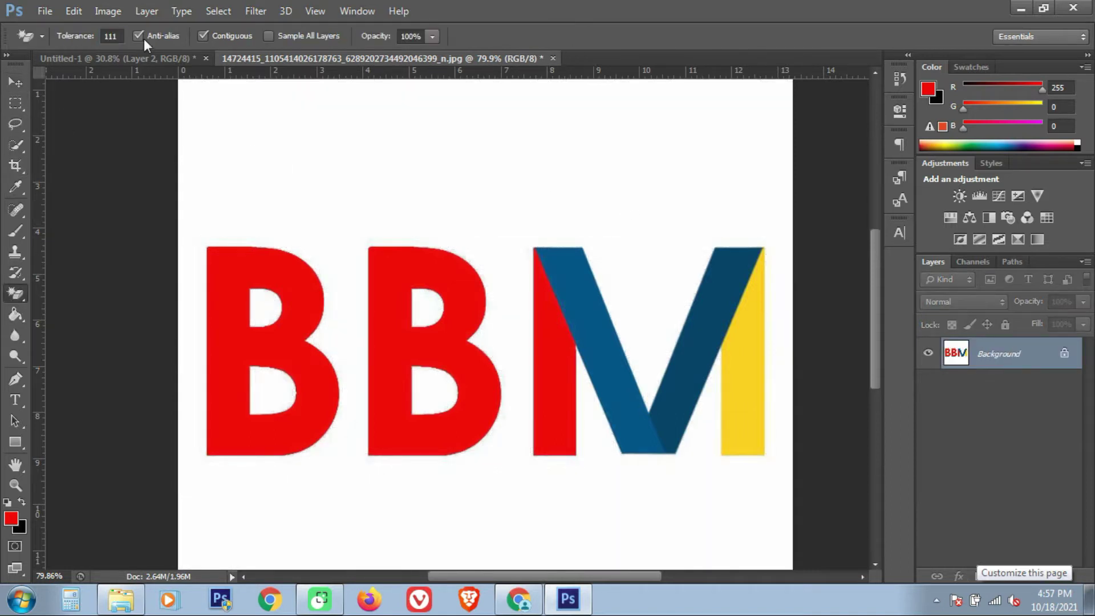
{"action": "left_click", "coordinate": [245, 223]}
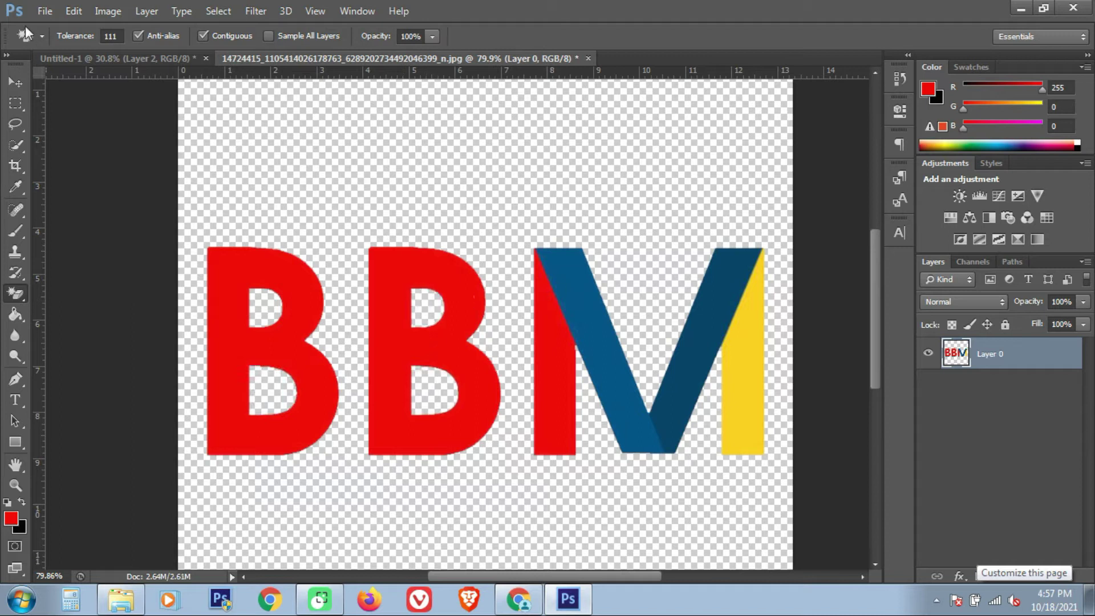
{"action": "key", "text": "v"}
{"action": "left_click_drag", "start_coordinate": [223, 299], "coordinate": [440, 416]}
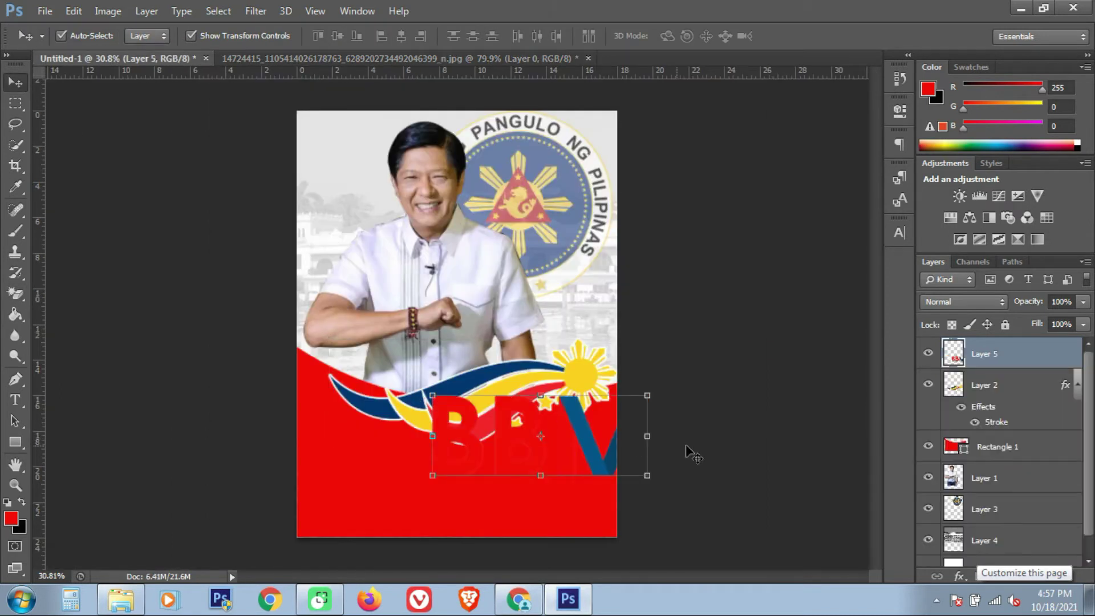
- Give the BBM logo layer a thicker white outside stroke
{"action": "right_click", "coordinate": [941, 365]}
{"action": "left_click", "coordinate": [764, 12]}
{"action": "left_click", "coordinate": [662, 162]}
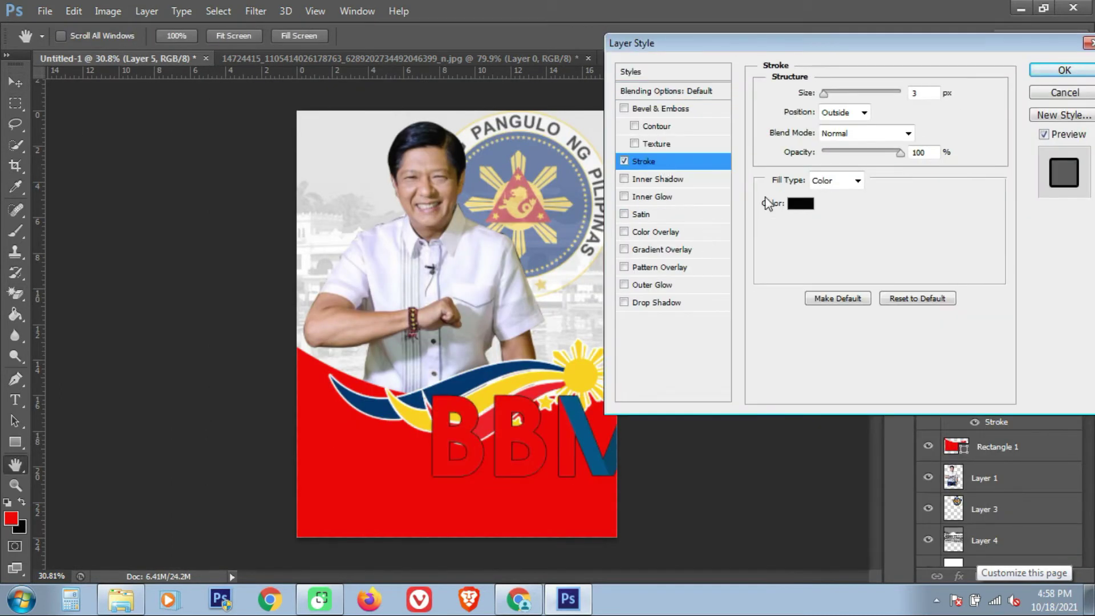
{"action": "left_click", "coordinate": [800, 203]}
{"action": "left_click", "coordinate": [631, 242]}
{"action": "left_click", "coordinate": [987, 251]}
{"action": "left_click_drag", "start_coordinate": [824, 93], "coordinate": [829, 93]}
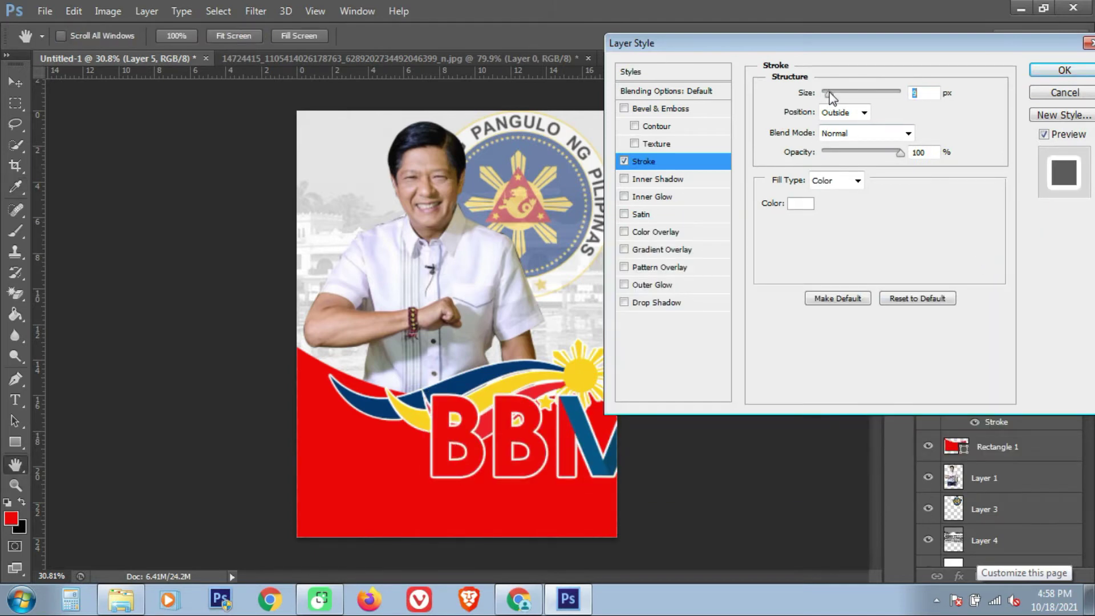
{"action": "left_click", "coordinate": [1087, 77]}
- Shrink the BBM logo into the poster's upper-left corner and nudge the presidential seal slightly down and to the right
{"action": "left_click_drag", "start_coordinate": [651, 479], "coordinate": [393, 145]}
{"action": "left_click_drag", "start_coordinate": [383, 135], "coordinate": [530, 136]}
{"action": "key", "text": "Return"}
{"action": "left_click", "coordinate": [352, 174]}
{"action": "mouse_move", "coordinate": [542, 234]}
{"action": "left_mouse_down"}
{"action": "mouse_move", "coordinate": [463, 229]}
{"action": "mouse_move", "coordinate": [566, 234]}
{"action": "mouse_move", "coordinate": [557, 229]}
{"action": "left_mouse_up"}
{"action": "left_click_drag", "start_coordinate": [587, 150], "coordinate": [452, 498]}
{"action": "key", "text": "ctrl+z"}
{"action": "left_click", "coordinate": [573, 138]}
{"action": "left_click_drag", "start_coordinate": [583, 141], "coordinate": [364, 130]}
{"action": "key", "text": "ctrl+z"}
{"action": "left_click", "coordinate": [579, 133]}
{"action": "left_click", "coordinate": [741, 276]}
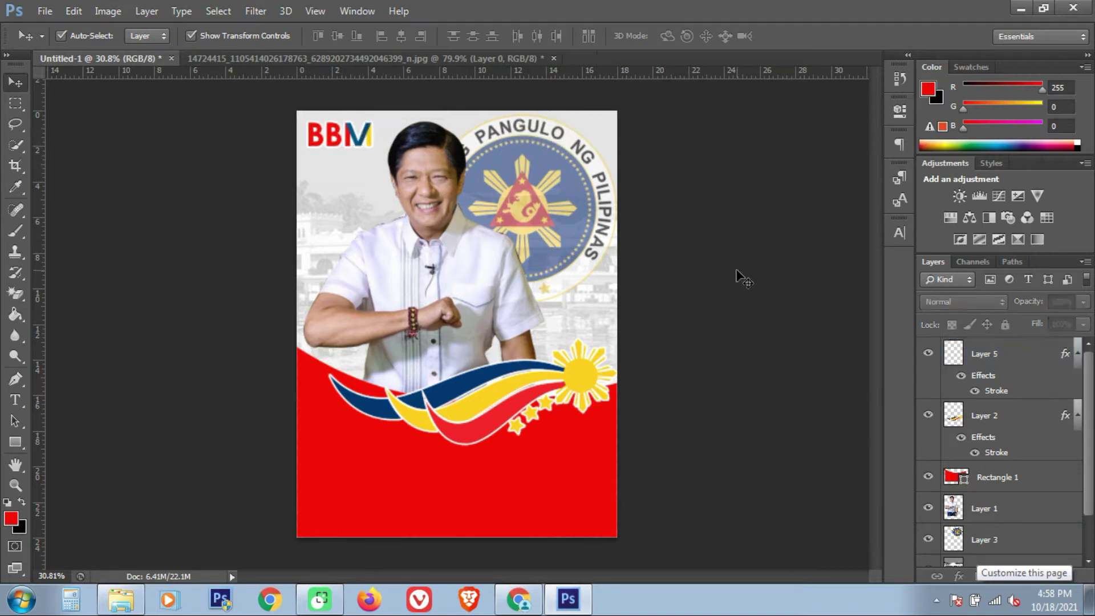
- Warp the red shape so its upper edge rises on the poster's left side and drops on the right side
{"action": "left_click", "coordinate": [409, 440]}
{"action": "key", "text": "ctrl+t"}
{"action": "left_click", "coordinate": [748, 36]}
{"action": "left_click_drag", "start_coordinate": [278, 333], "coordinate": [277, 313]}
{"action": "left_click_drag", "start_coordinate": [668, 386], "coordinate": [648, 416]}
{"action": "key", "text": "Escape"}
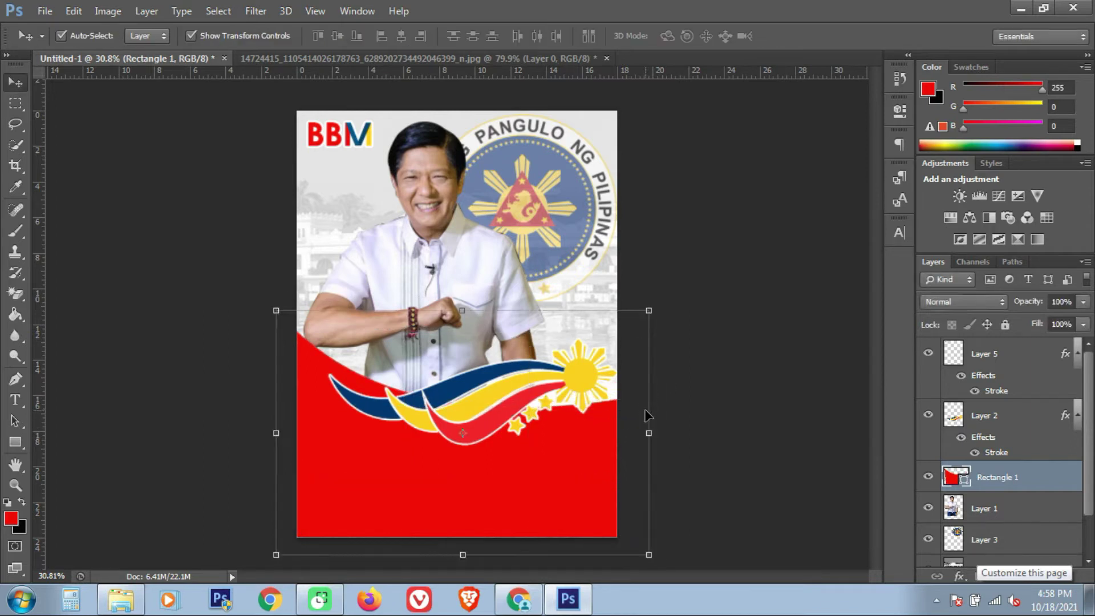
- Rotate the flag ribbon about 9 degrees clockwise
{"action": "left_click", "coordinate": [597, 366]}
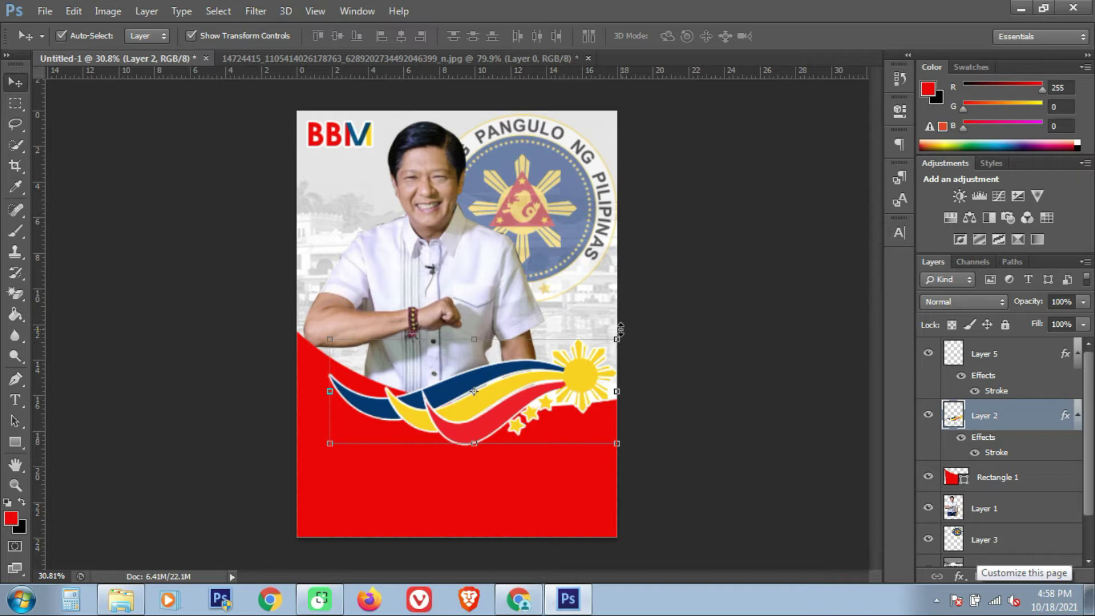
{"action": "left_click_drag", "start_coordinate": [635, 334], "coordinate": [642, 361]}
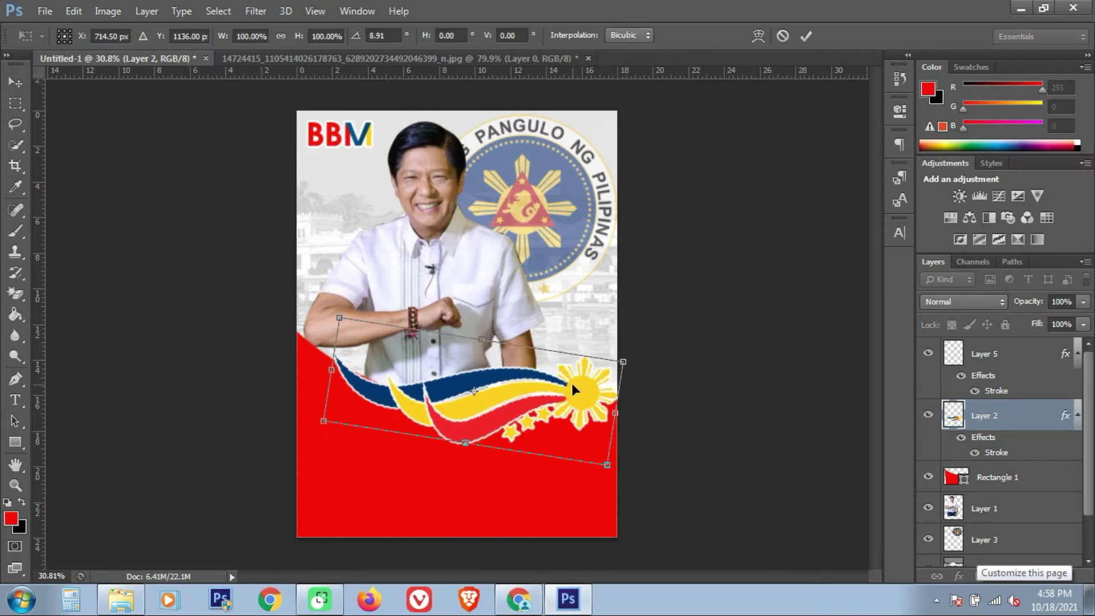
{"action": "key", "text": "Return"}
- Move the cut-out man slightly right and down on the poster
{"action": "left_click", "coordinate": [495, 285]}
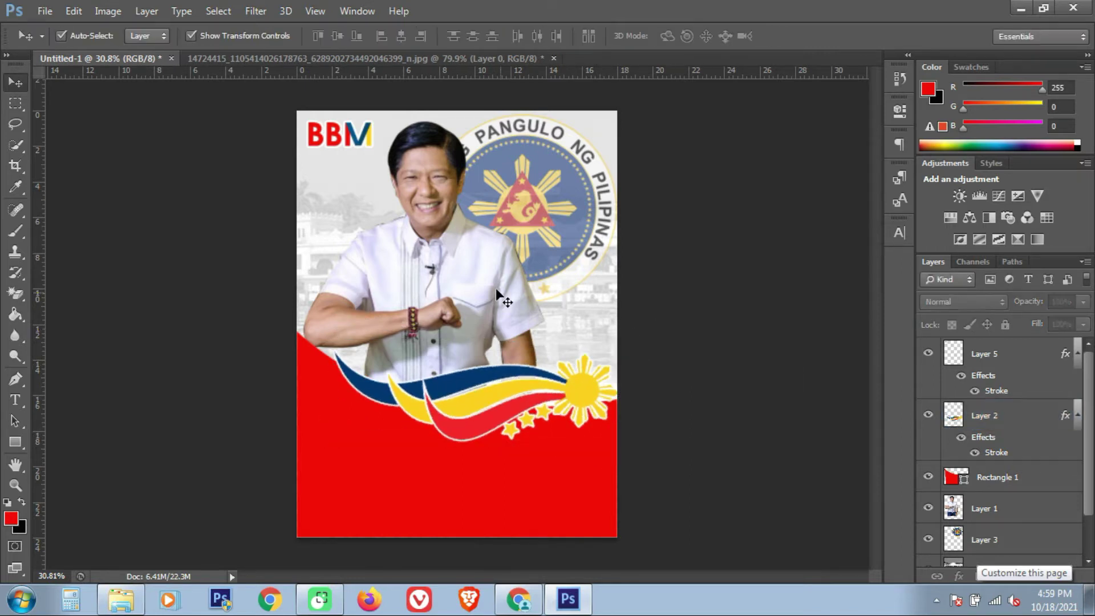
{"action": "left_click_drag", "start_coordinate": [491, 277], "coordinate": [504, 283]}
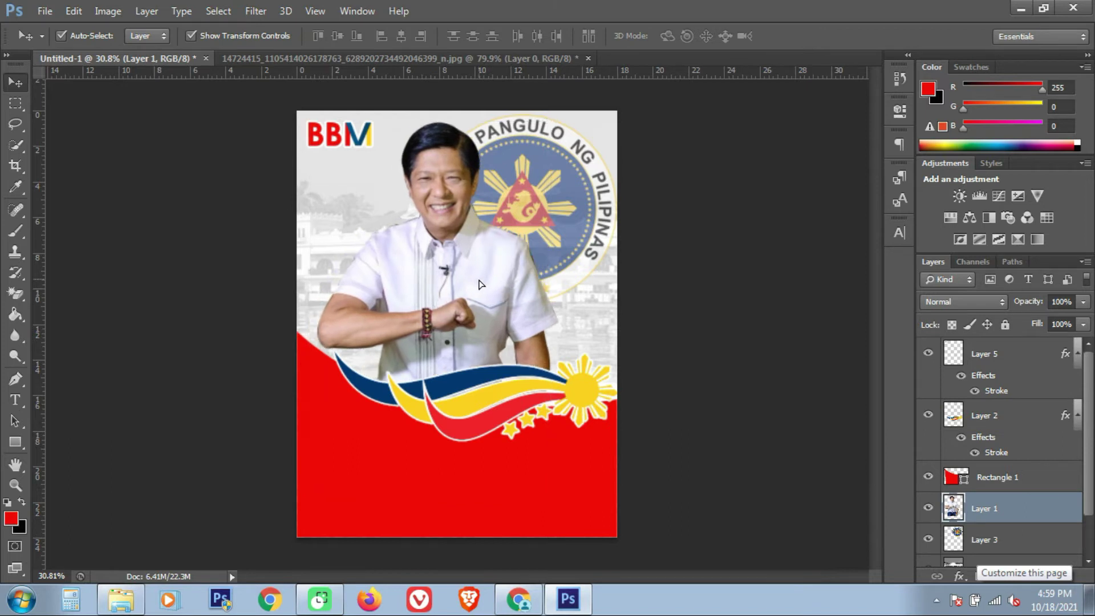
{"action": "left_click", "coordinate": [350, 157]}
{"action": "left_click", "coordinate": [528, 230]}
- Brighten the cut-out man with Levels by setting the white input level to 226
{"action": "left_click", "coordinate": [487, 309]}
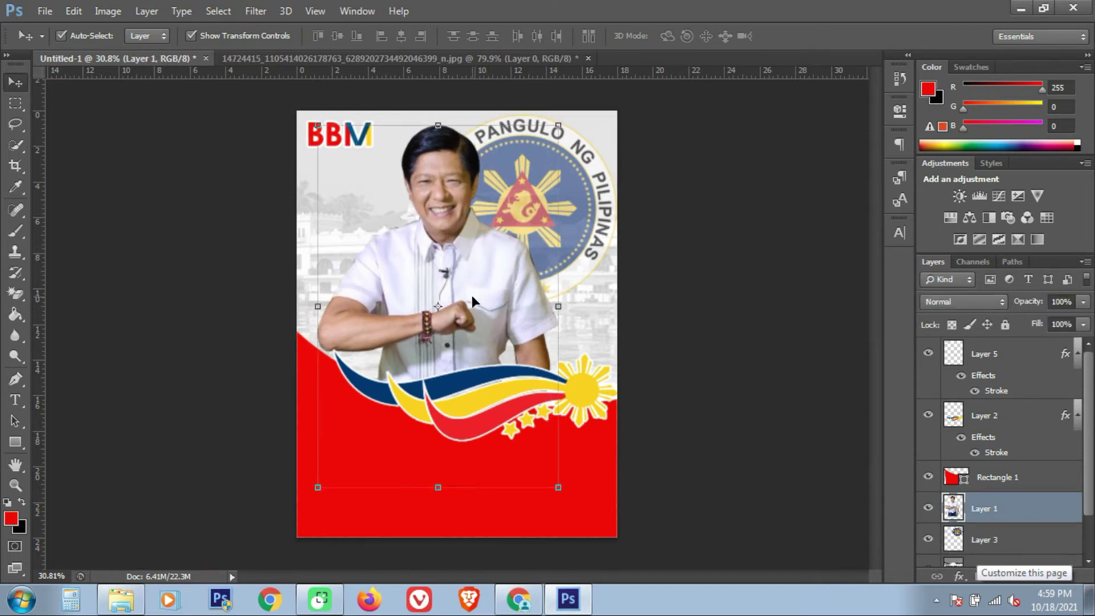
{"action": "key", "text": "ctrl+l"}
{"action": "left_click_drag", "start_coordinate": [934, 333], "coordinate": [915, 331]}
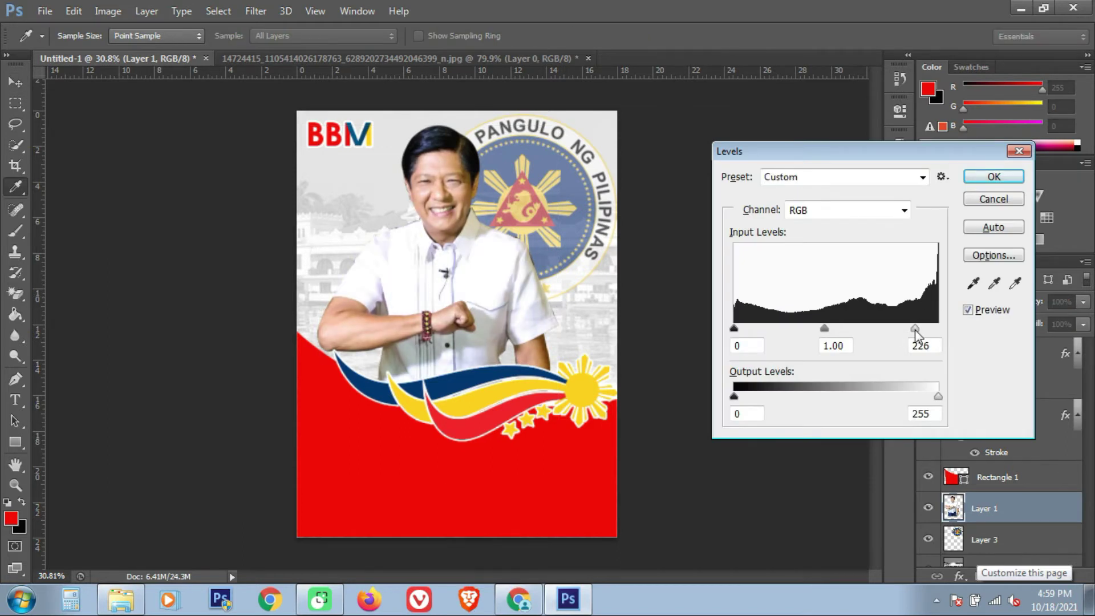
{"action": "left_click", "coordinate": [973, 179]}
{"action": "scroll", "coordinate": [596, 296], "scroll_direction": "up", "scroll_amount": 1}
{"action": "scroll", "coordinate": [597, 296], "scroll_direction": "down", "scroll_amount": 1}
{"action": "left_click", "coordinate": [828, 298]}
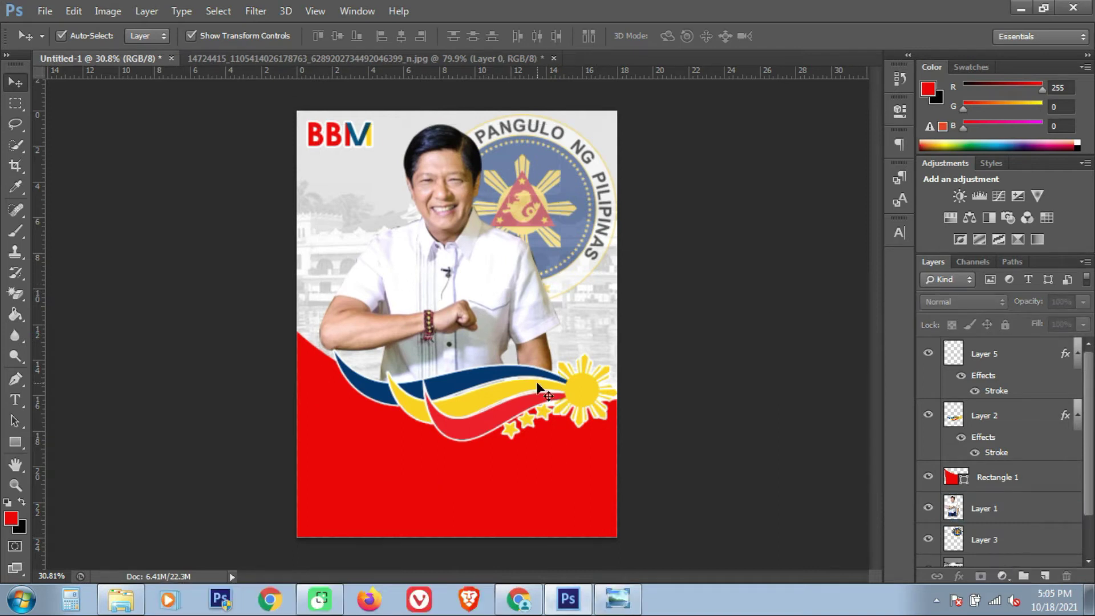
- Turn off the flag ribbon's stroke and give it a white drop shadow instead
{"action": "left_click", "coordinate": [1007, 453]}
{"action": "double_click", "coordinate": [997, 454]}
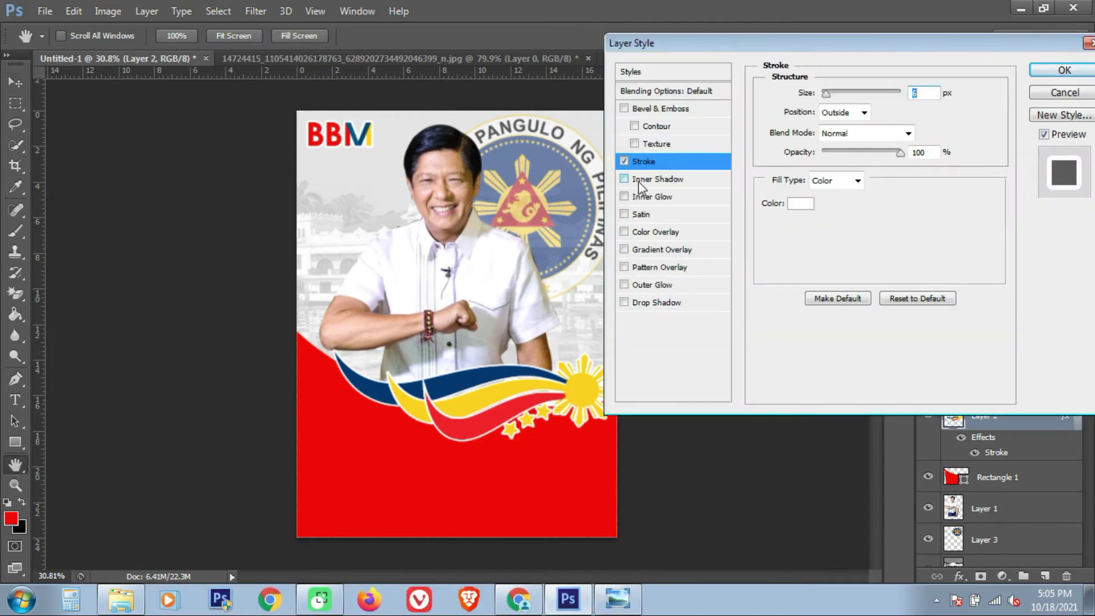
{"action": "left_click", "coordinate": [624, 161]}
{"action": "left_click", "coordinate": [654, 302]}
{"action": "left_click", "coordinate": [924, 96]}
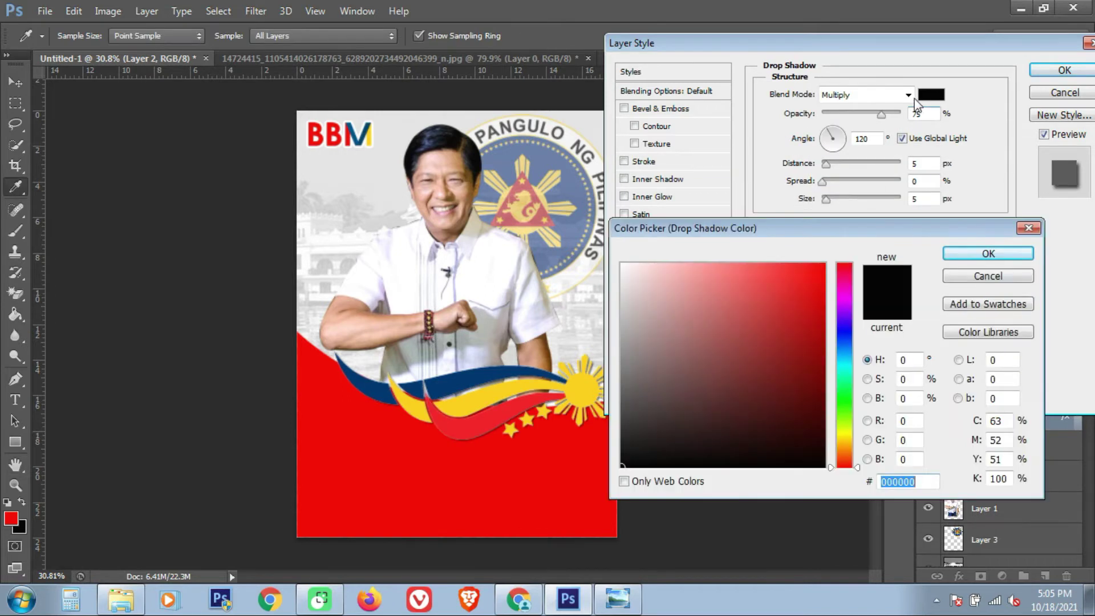
{"action": "left_click", "coordinate": [623, 263]}
{"action": "left_click", "coordinate": [987, 256]}
- Set the ribbon's drop shadow to Normal blending, 100% opacity and 2 px size, and adjust its distance
{"action": "left_click", "coordinate": [830, 100]}
{"action": "left_click", "coordinate": [834, 109]}
{"action": "left_click_drag", "start_coordinate": [826, 198], "coordinate": [850, 199]}
{"action": "left_click_drag", "start_coordinate": [826, 164], "coordinate": [844, 164]}
{"action": "left_click_drag", "start_coordinate": [881, 114], "coordinate": [903, 114]}
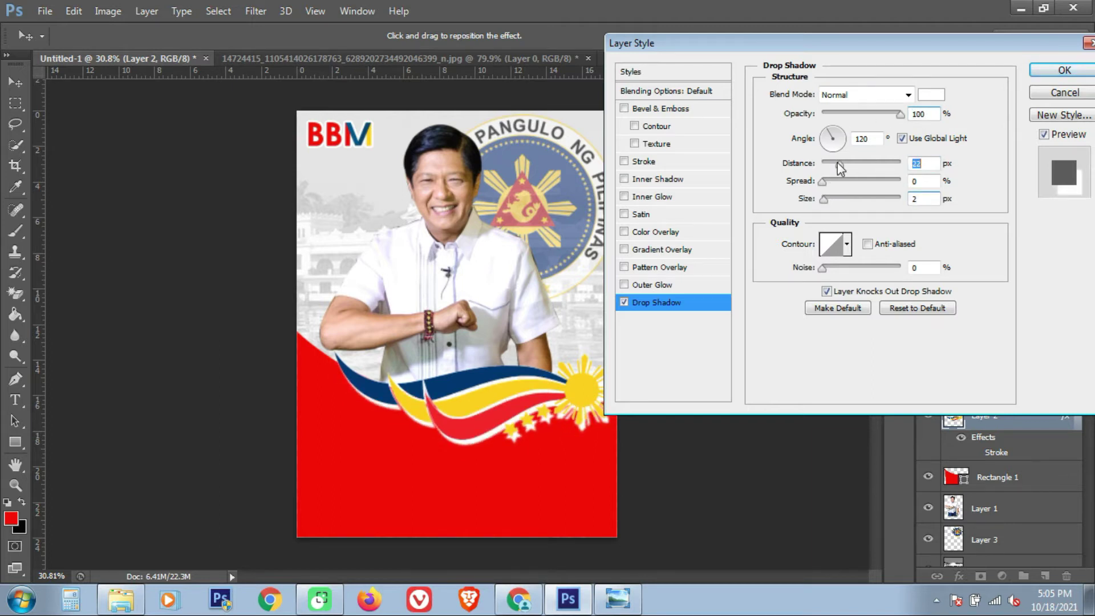
{"action": "left_click", "coordinate": [1049, 72]}
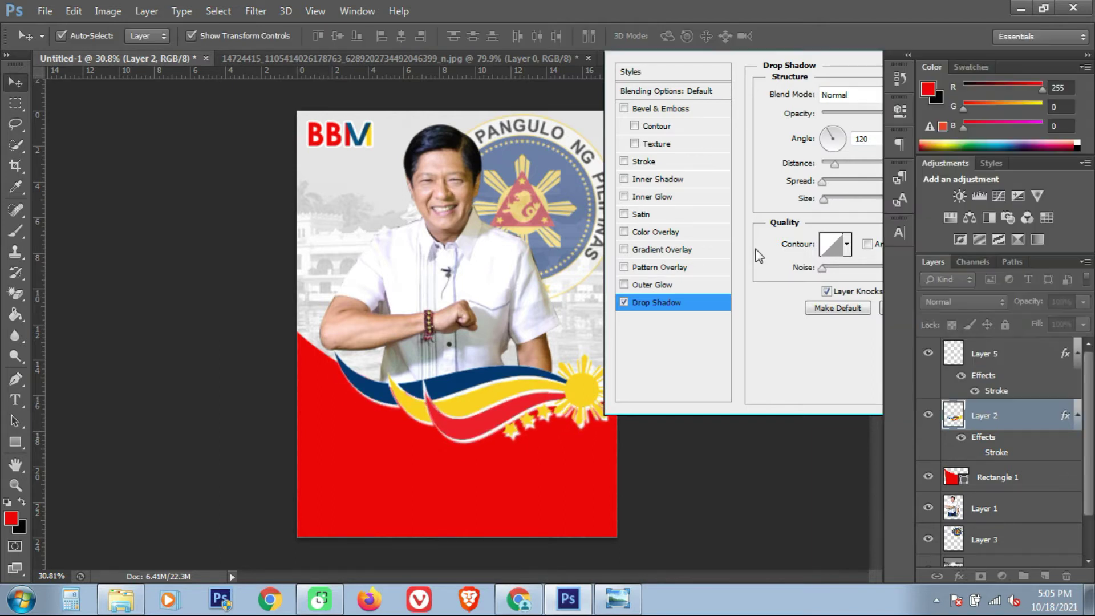
{"action": "scroll", "coordinate": [535, 396], "scroll_direction": "up", "scroll_amount": 8}
{"action": "key", "text": "ctrl+0"}
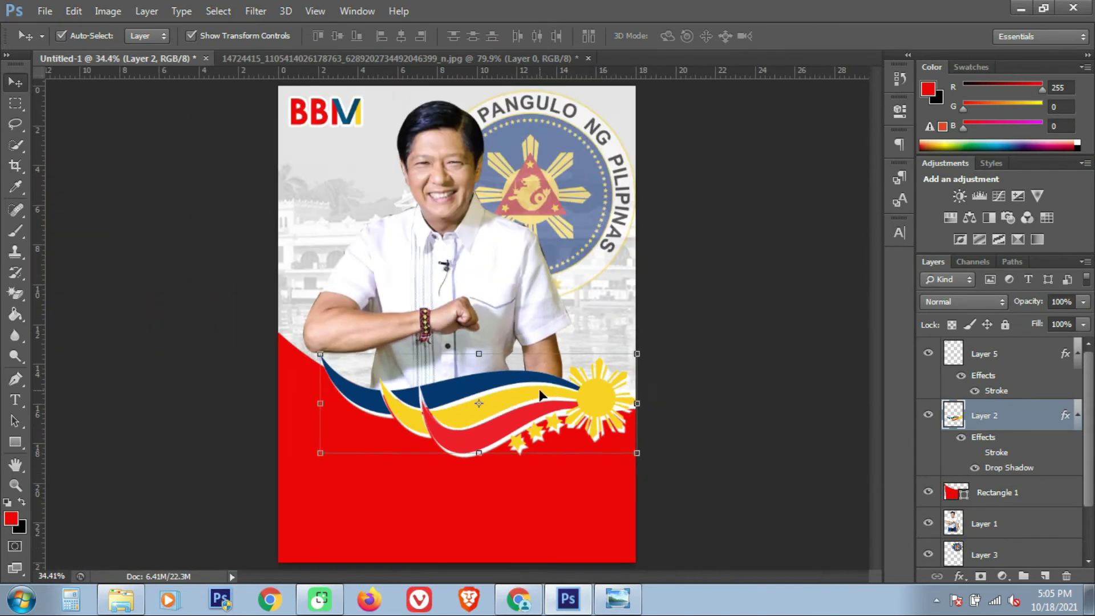
- Add the white text MARCOS on the red area and enlarge it to about 232 pt
{"action": "key", "text": "t"}
{"action": "left_click", "coordinate": [332, 463]}
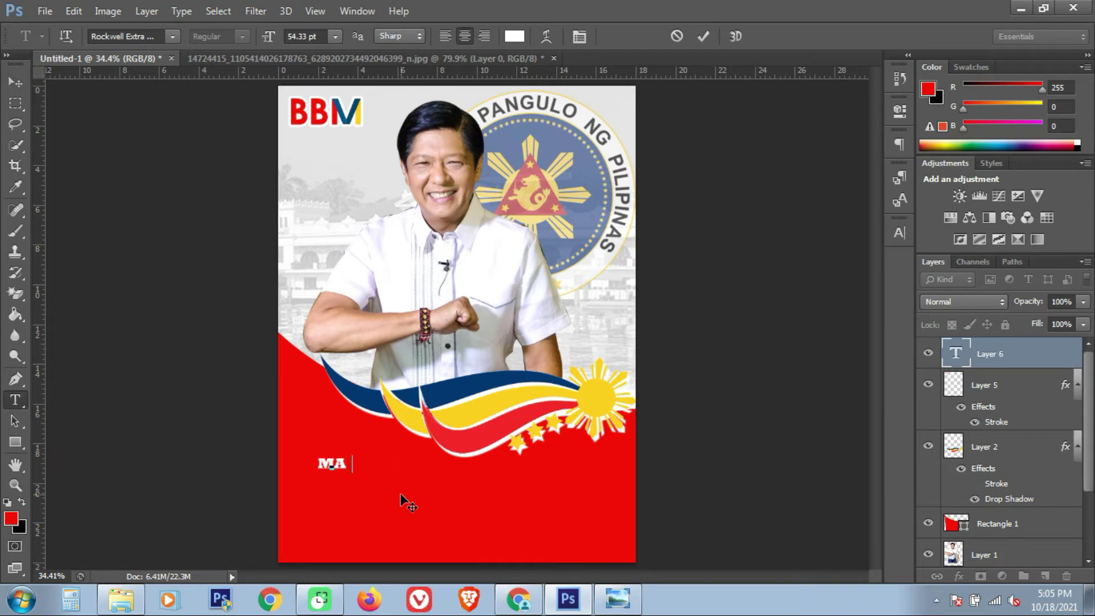
{"action": "left_click_drag", "start_coordinate": [371, 473], "coordinate": [561, 527]}
{"action": "key", "text": "ctrl+Return"}
{"action": "left_click_drag", "start_coordinate": [515, 481], "coordinate": [522, 483]}
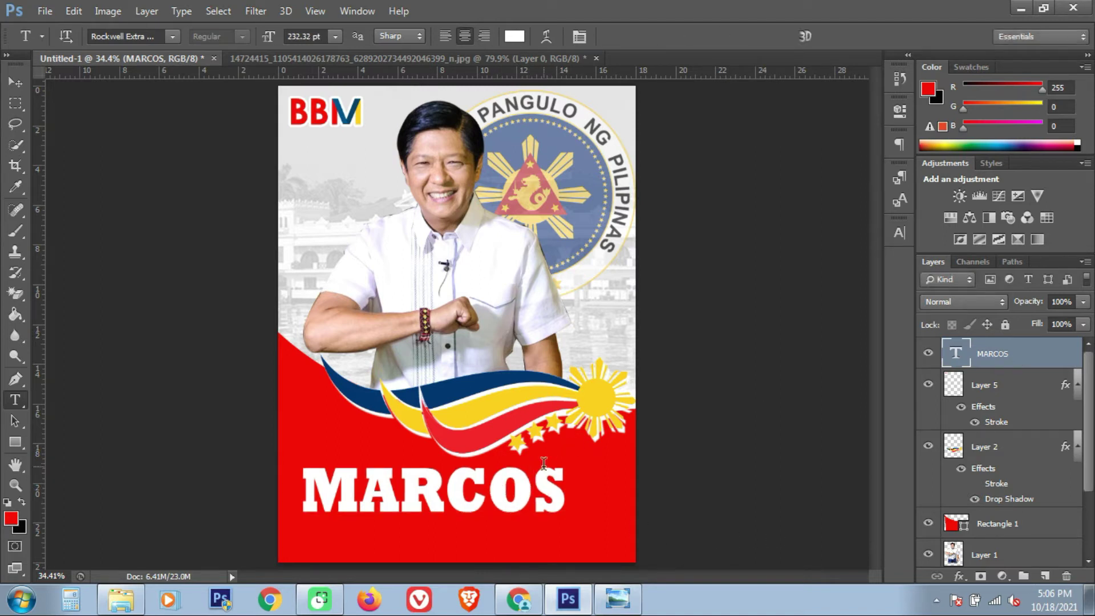
- Enlarge the MARCOS text to about 248 pt and set it lower on the red area
{"action": "left_click_drag", "start_coordinate": [535, 489], "coordinate": [561, 499]}
{"action": "key", "text": "ctrl+t"}
{"action": "key", "text": "Return"}
{"action": "key", "text": "t"}
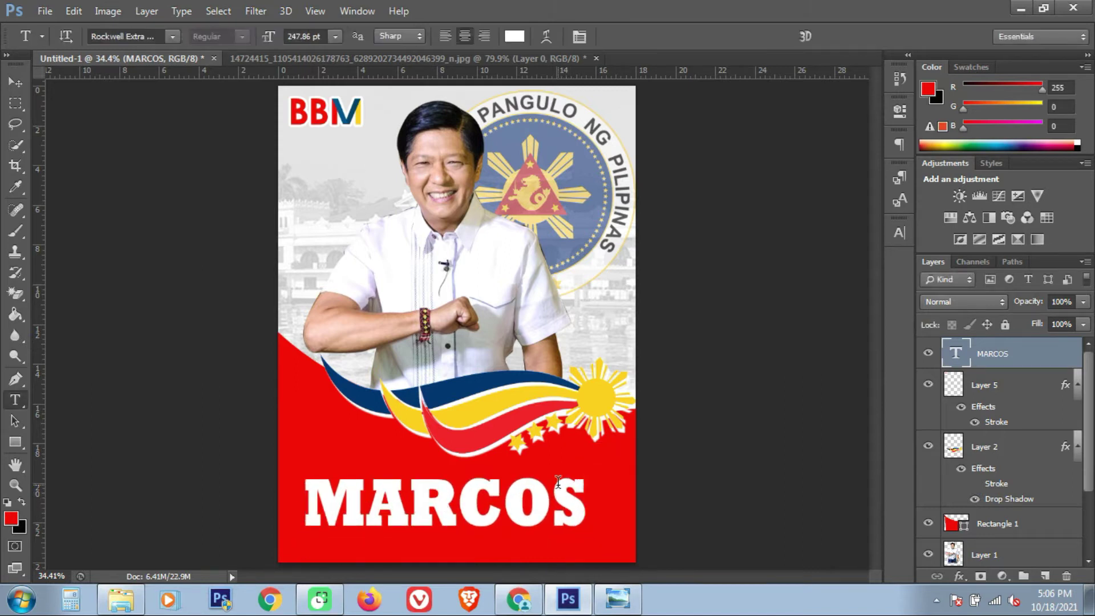
- Select the red shape and the flag ribbon together and nudge them upward
{"action": "key", "text": "v"}
{"action": "scroll", "coordinate": [520, 363], "scroll_direction": "down", "scroll_amount": 1}
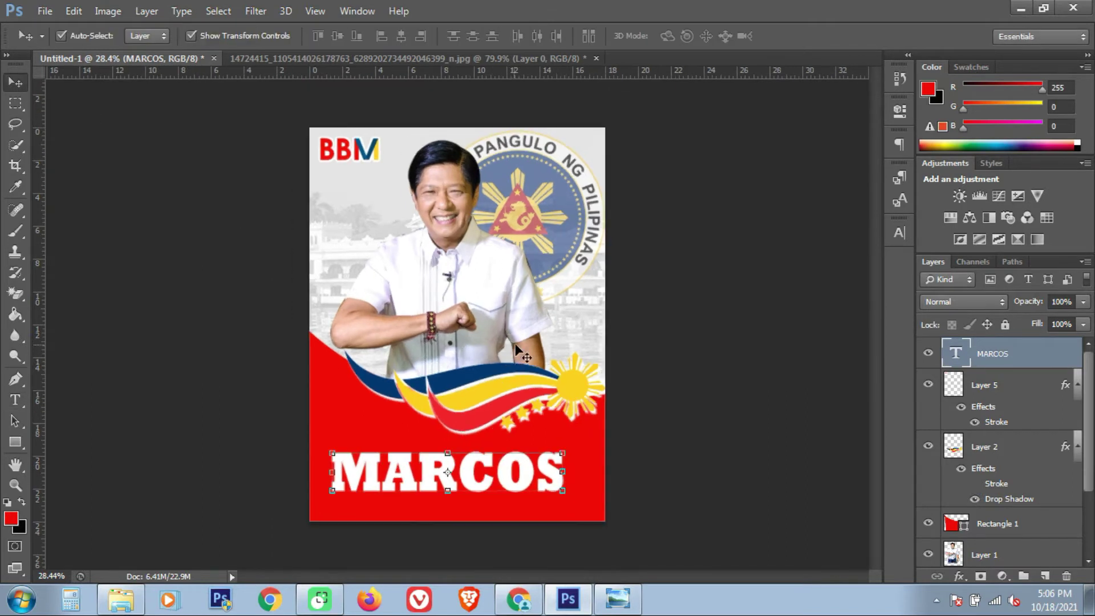
{"action": "left_click", "coordinate": [595, 434]}
{"action": "left_click", "coordinate": [577, 388], "text": "shift"}
{"action": "key", "text": "shift+Up"}
{"action": "key", "text": "shift+Up"}
{"action": "key", "text": "shift+Up"}
{"action": "key", "text": "shift+Up"}
{"action": "key", "text": "shift+Up"}
{"action": "key", "text": "shift+Up"}
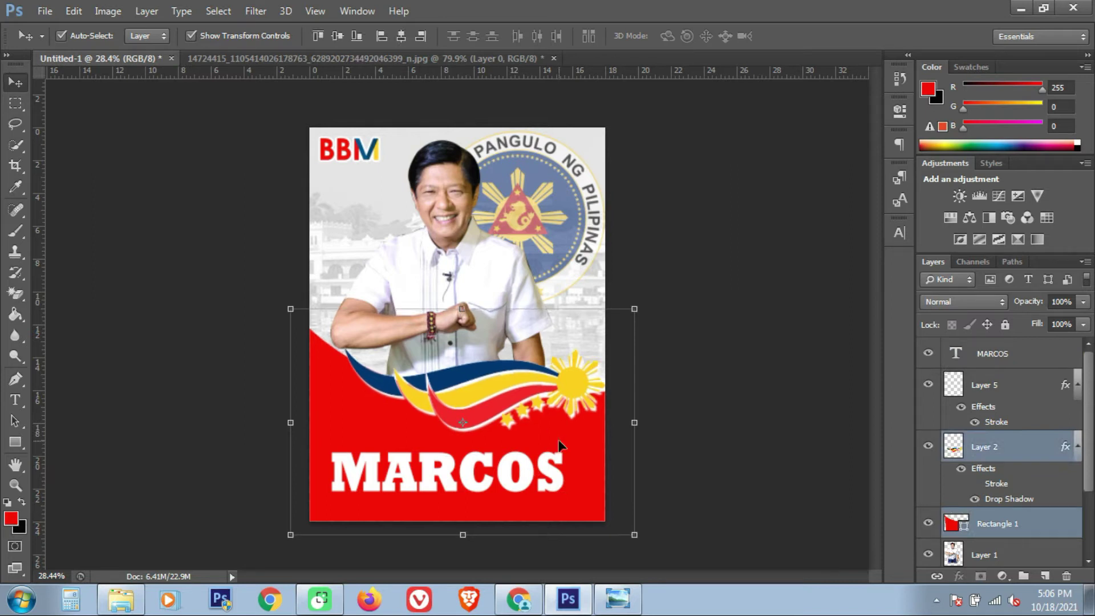
{"action": "left_click", "coordinate": [709, 326]}
- Scale the cut-out man down slightly from the lower-left corner of his layer
{"action": "left_click", "coordinate": [421, 289]}
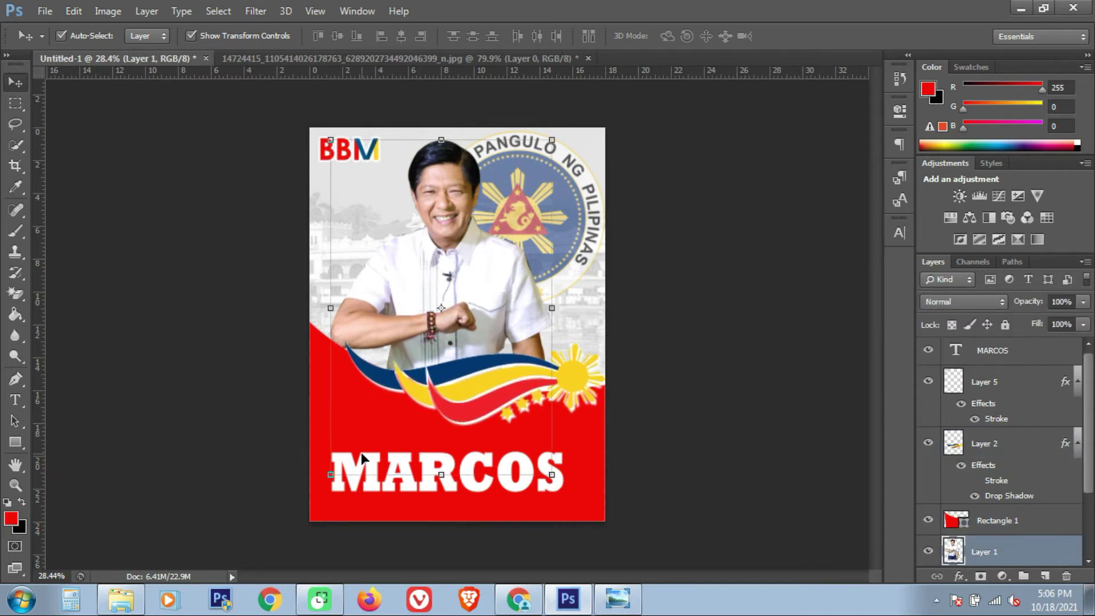
{"action": "left_click_drag", "start_coordinate": [333, 468], "coordinate": [339, 463]}
{"action": "left_click", "coordinate": [751, 338]}
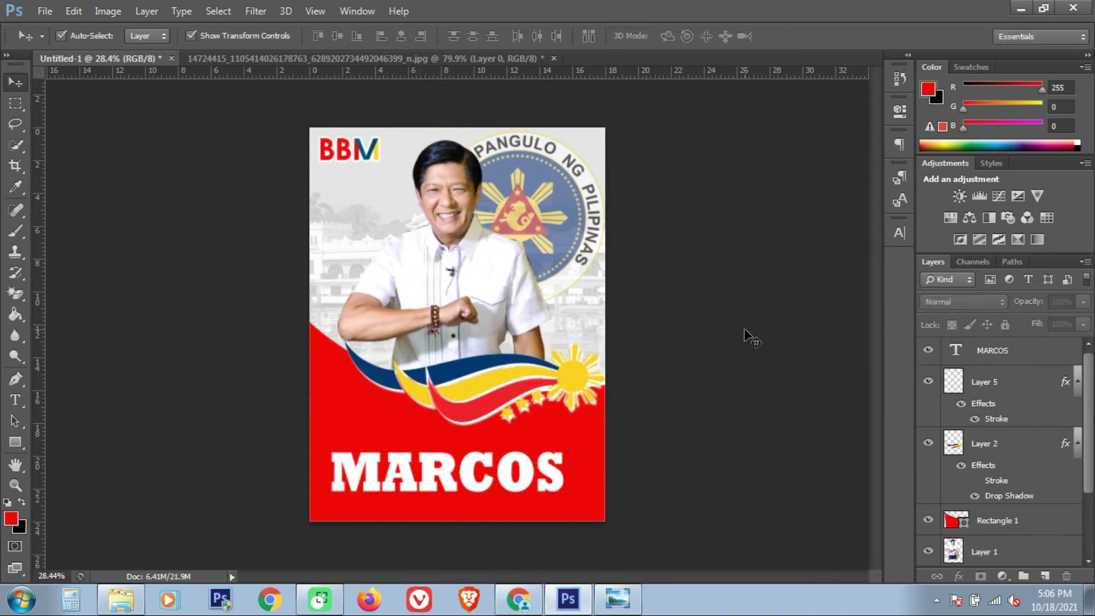
- Duplicate the MARCOS text, place the copy above the original and shift the original slightly lower and right
{"action": "left_click_drag", "start_coordinate": [545, 459], "coordinate": [558, 449]}
{"action": "left_click", "coordinate": [12, 403]}
{"action": "left_click", "coordinate": [531, 462]}
{"action": "left_click", "coordinate": [994, 364]}
{"action": "key", "text": "ctrl+j"}
{"action": "left_click_drag", "start_coordinate": [496, 468], "coordinate": [485, 443]}
{"action": "left_click", "coordinate": [517, 481], "text": "ctrl"}
{"action": "left_click_drag", "start_coordinate": [518, 490], "coordinate": [518, 499]}
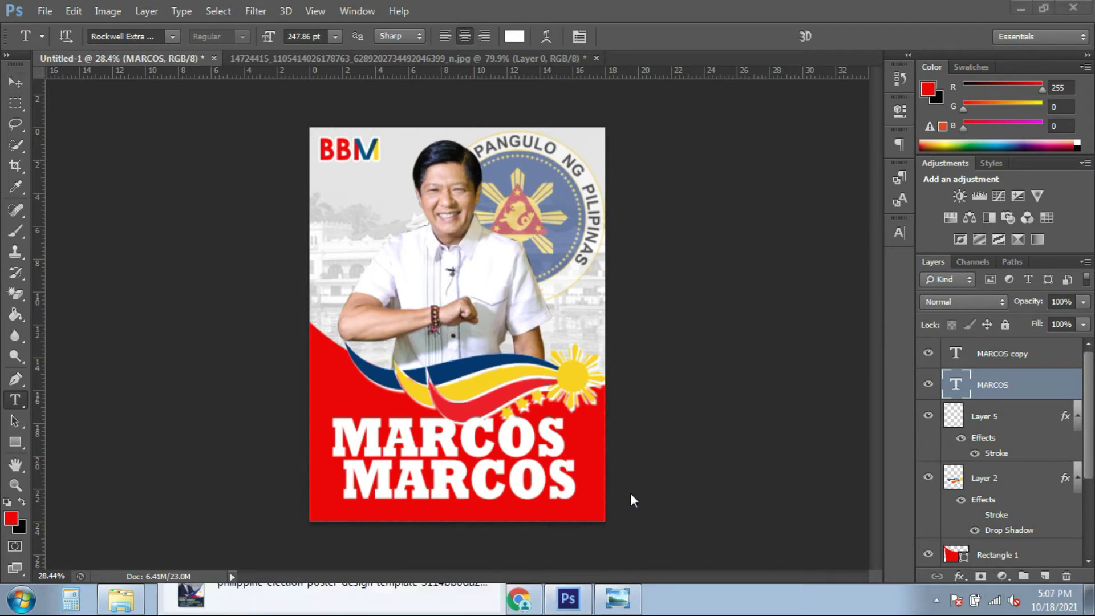
- Replace the upper MARCOS copy with the word Bongbong and turn off All Caps for it
{"action": "left_click", "coordinate": [403, 432]}
{"action": "key", "text": "ctrl+a"}
{"action": "type", "text": "BON"}
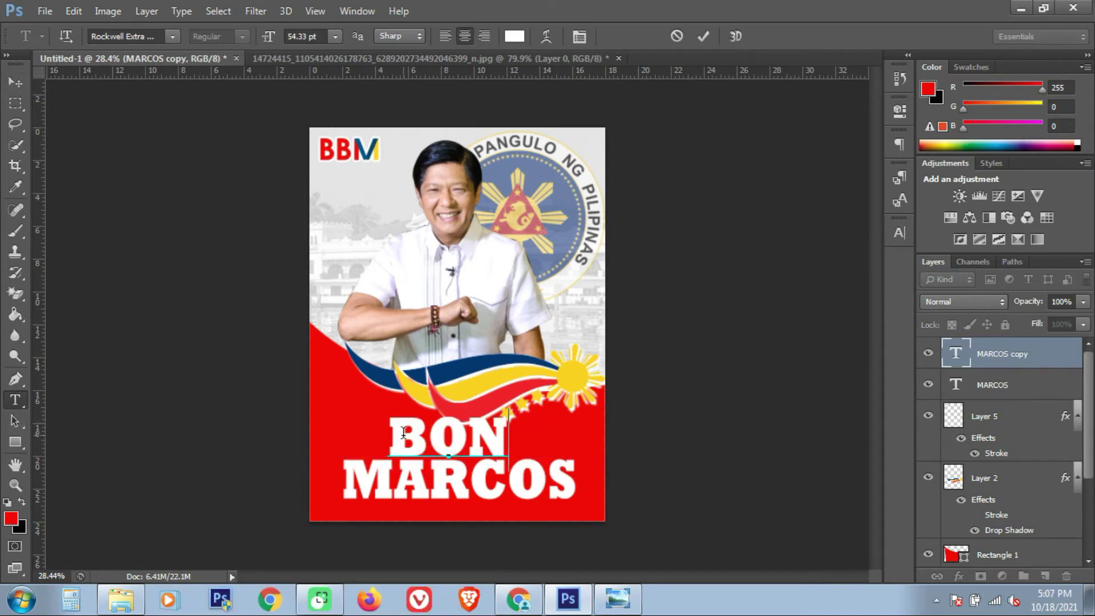
{"action": "type", "text": "GBONG"}
{"action": "key", "text": "ctrl+a"}
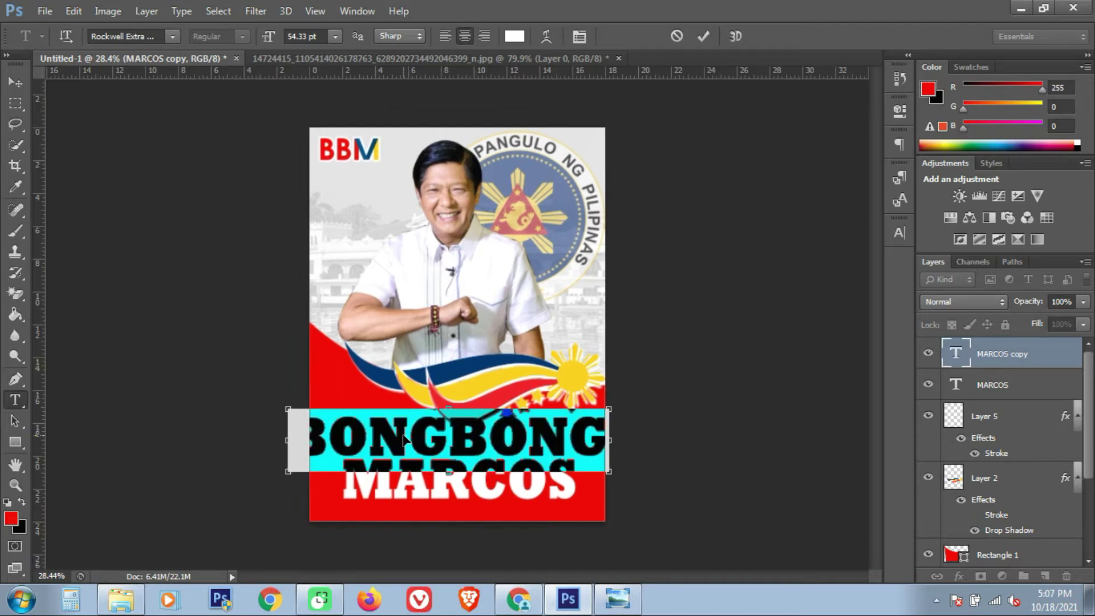
{"action": "left_click", "coordinate": [900, 233]}
{"action": "left_click", "coordinate": [760, 346]}
{"action": "key", "text": "ctrl+Return"}
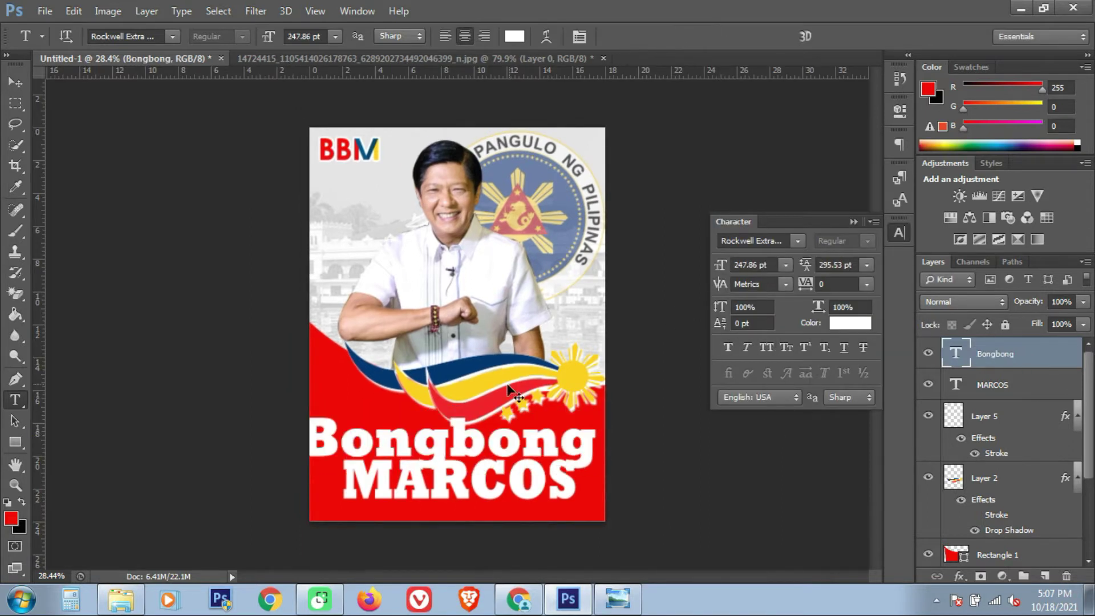
- Scale the Bongbong text down and place it above the left part of MARCOS
{"action": "key", "text": "ctrl+t"}
{"action": "left_click_drag", "start_coordinate": [597, 462], "coordinate": [466, 444]}
{"action": "key", "text": "Return"}
{"action": "key", "text": "v"}
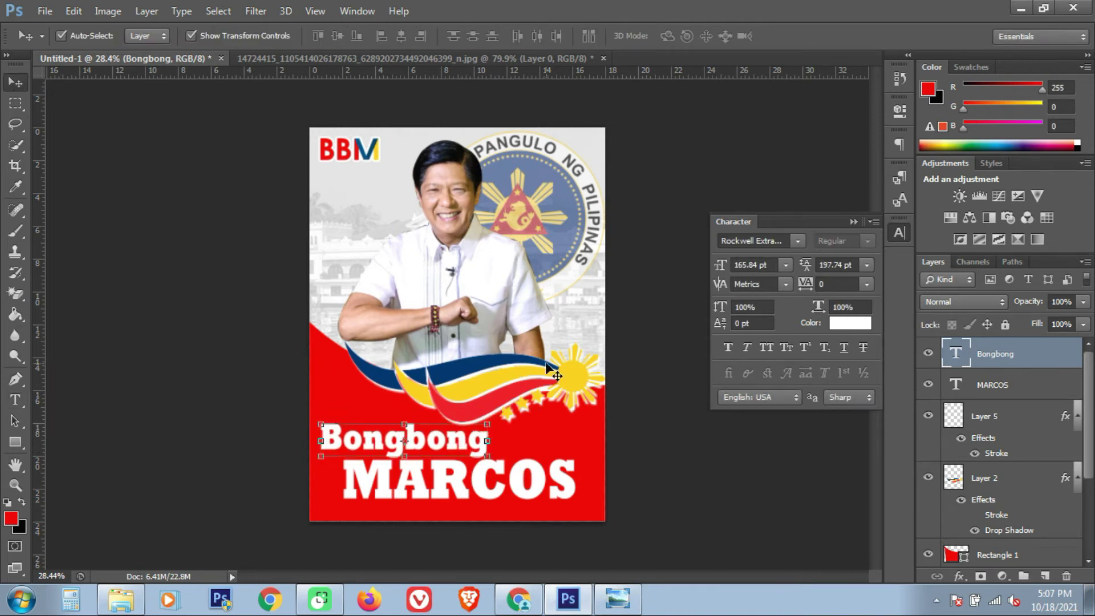
- Rotate the flag ribbon slightly, about -0.9°, and shift the MARCOS text a little to the left
{"action": "left_click", "coordinate": [553, 371]}
{"action": "key", "text": "ctrl+t"}
{"action": "left_click_drag", "start_coordinate": [609, 325], "coordinate": [628, 303]}
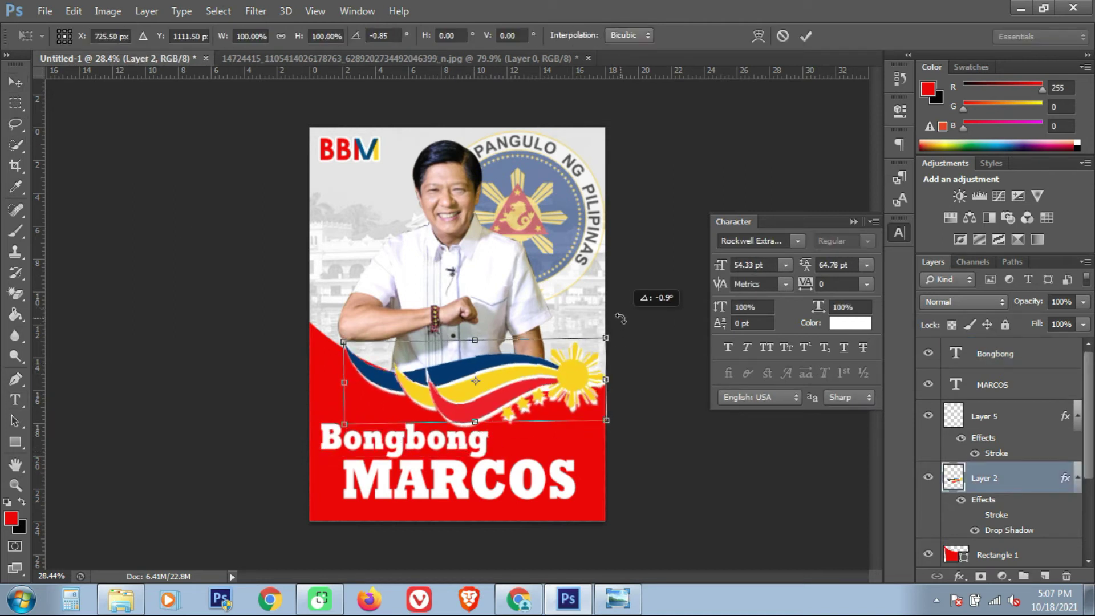
{"action": "key", "text": "Return"}
{"action": "left_click_drag", "start_coordinate": [456, 485], "coordinate": [443, 482]}
- Draw a rectangle about 2245 × 251 px behind MARCOS, directly above the red shape's layer, and fill it with white (ffffff)
{"action": "key", "text": "u"}
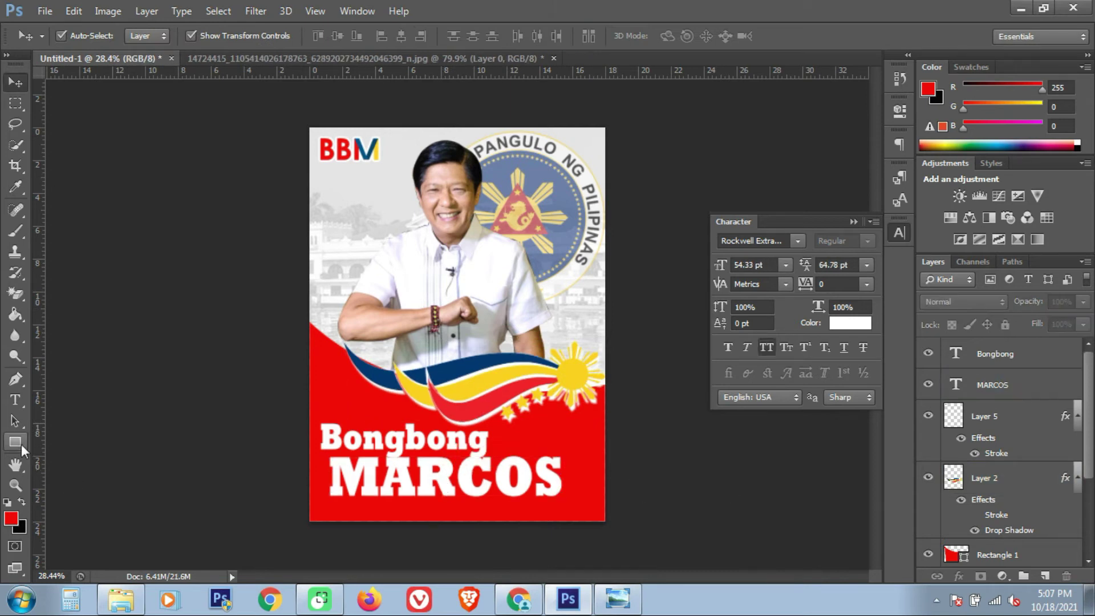
{"action": "scroll", "coordinate": [989, 405], "scroll_direction": "down", "scroll_amount": 3}
{"action": "left_click", "coordinate": [996, 427]}
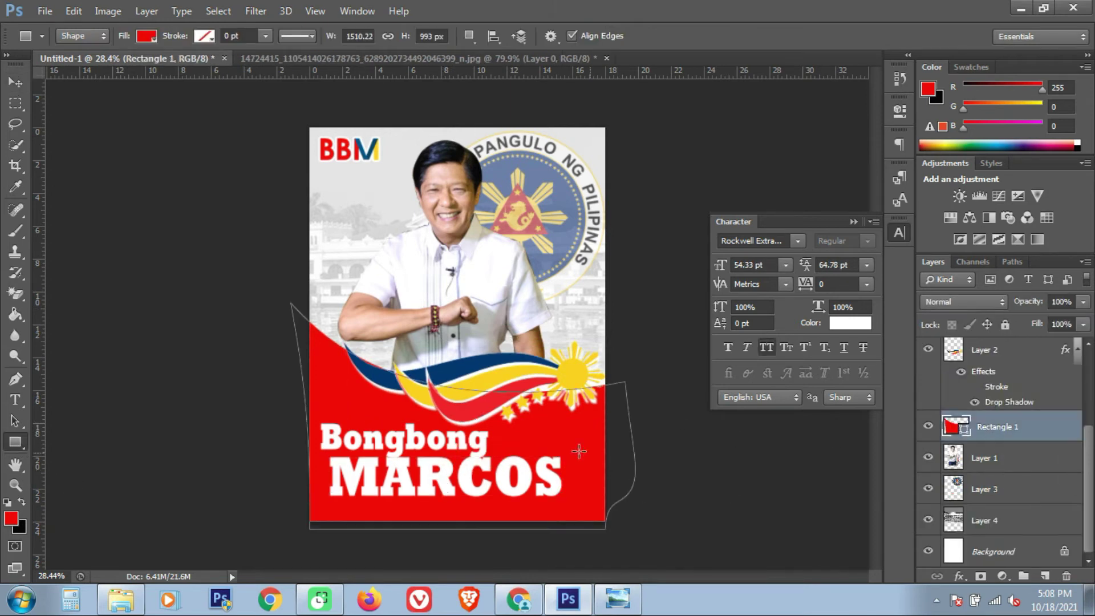
{"action": "left_click_drag", "start_coordinate": [281, 449], "coordinate": [793, 505]}
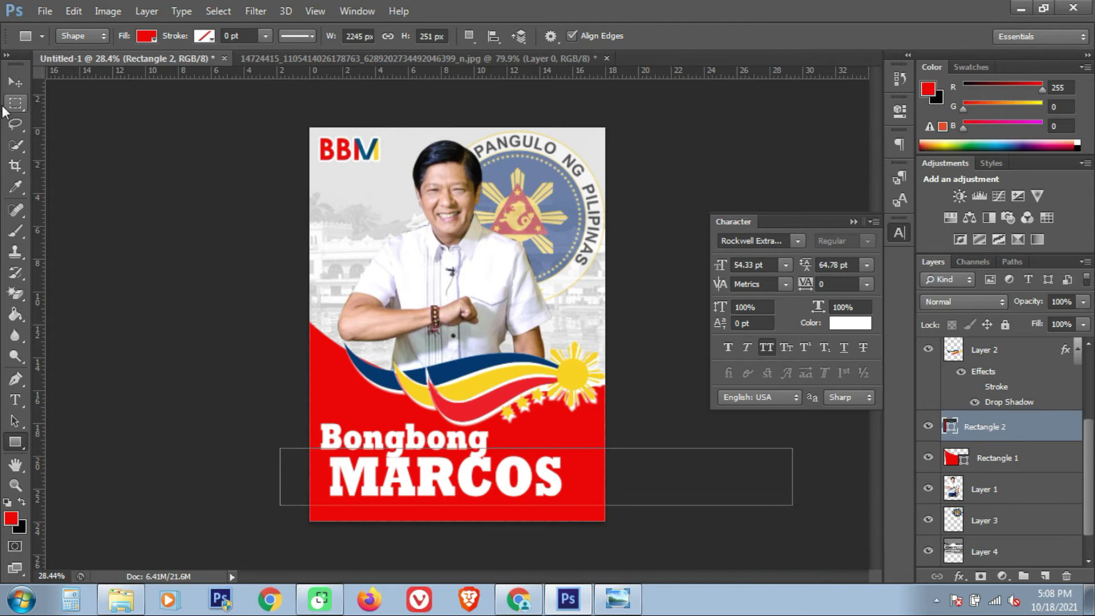
{"action": "left_click", "coordinate": [16, 83]}
{"action": "double_click", "coordinate": [949, 432]}
{"action": "left_click", "coordinate": [749, 255]}
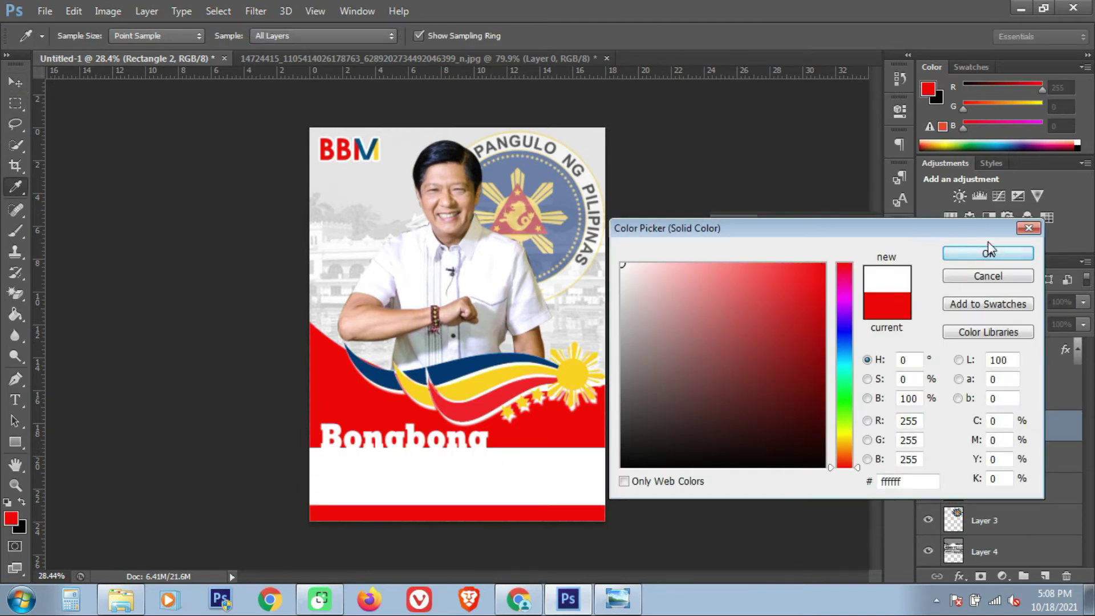
{"action": "left_click", "coordinate": [987, 249]}
- Change the MARCOS text color to red, ff0000
{"action": "left_click", "coordinate": [24, 400]}
{"action": "left_click", "coordinate": [403, 457]}
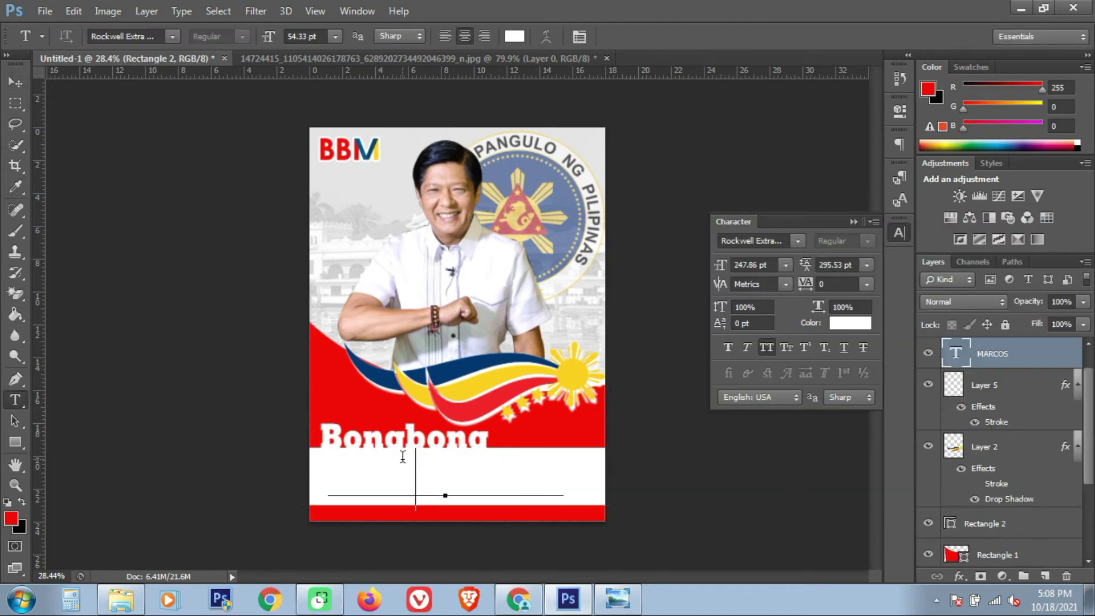
{"action": "key", "text": "ctrl+a"}
{"action": "left_click", "coordinate": [852, 326]}
{"action": "left_click", "coordinate": [326, 382]}
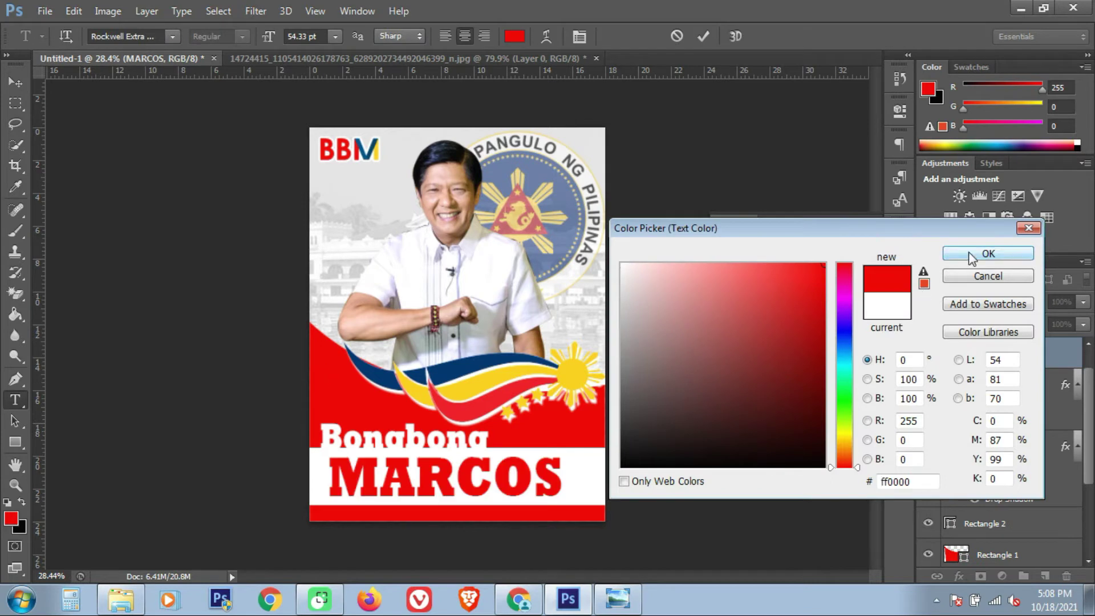
{"action": "left_click", "coordinate": [988, 254]}
{"action": "key", "text": "ctrl+Return"}
- Nudge the Bongbong text upward, then tilt the white band slightly counterclockwise and raise it beneath the text
{"action": "left_click", "coordinate": [15, 85]}
{"action": "left_click", "coordinate": [257, 268]}
{"action": "left_click_drag", "start_coordinate": [458, 442], "coordinate": [459, 432]}
{"action": "left_click", "coordinate": [618, 477]}
{"action": "left_click_drag", "start_coordinate": [802, 510], "coordinate": [803, 498]}
{"action": "left_click_drag", "start_coordinate": [637, 473], "coordinate": [623, 458]}
{"action": "key", "text": "Return"}
{"action": "left_click_drag", "start_coordinate": [530, 423], "coordinate": [531, 440]}
{"action": "left_click_drag", "start_coordinate": [633, 470], "coordinate": [632, 463]}
{"action": "key", "text": "Return"}
- Select the large red shape and lock its layer completely
{"action": "left_click", "coordinate": [552, 482]}
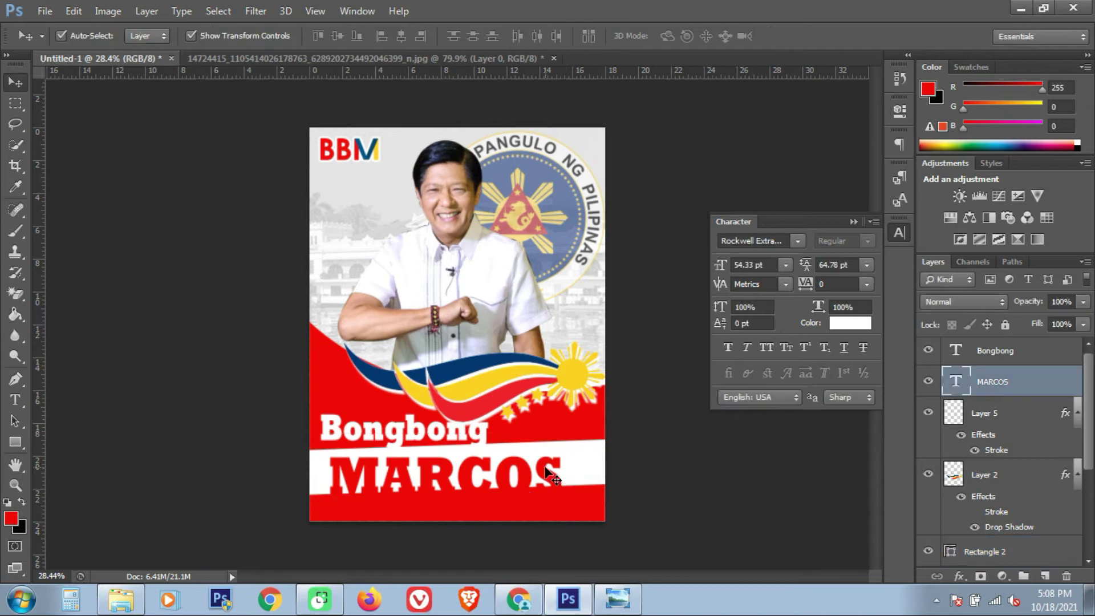
{"action": "left_click", "coordinate": [569, 507]}
{"action": "left_click", "coordinate": [1005, 324]}
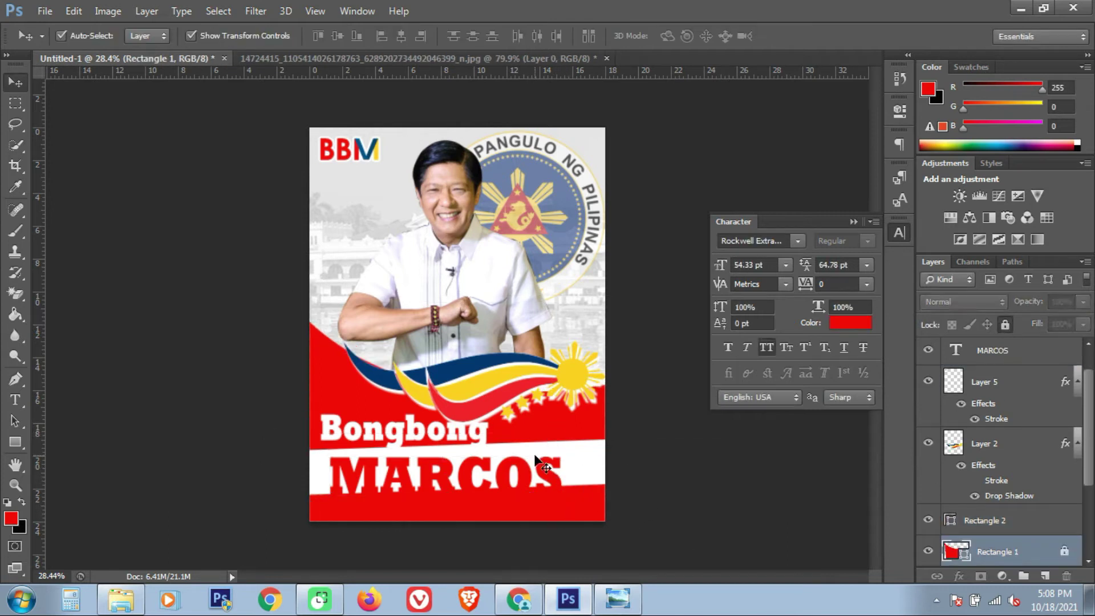
- Resize MARCOS to fit inside the white band and rotate it by about -0.93° to follow the band's slope
{"action": "left_click", "coordinate": [538, 464]}
{"action": "left_click_drag", "start_coordinate": [565, 505], "coordinate": [568, 501]}
{"action": "left_click_drag", "start_coordinate": [574, 495], "coordinate": [583, 516]}
{"action": "key", "text": "Return"}
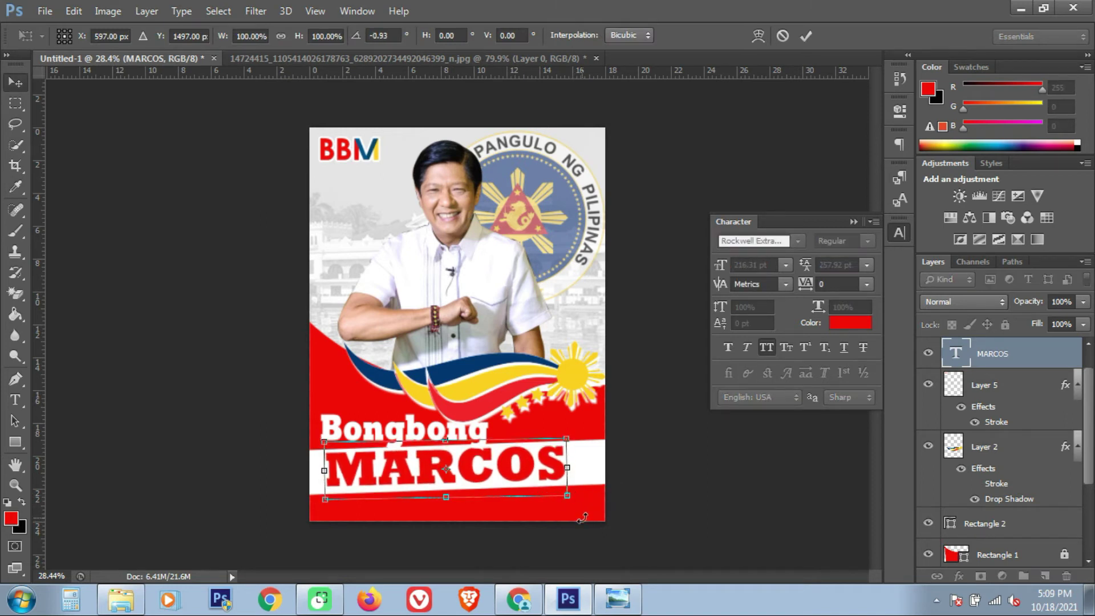
{"action": "key", "text": "Return"}
- Scale the Bongbong text down to about 148.71 pt, keeping it above the start of MARCOS
{"action": "left_click", "coordinate": [484, 429]}
{"action": "left_click_drag", "start_coordinate": [492, 429], "coordinate": [448, 437]}
{"action": "scroll", "coordinate": [450, 440], "scroll_direction": "up", "scroll_amount": 3}
{"action": "key", "text": "Return"}
{"action": "scroll", "coordinate": [454, 443], "scroll_direction": "down", "scroll_amount": 3}
- Select the white band and the MARCOS text together and nudge them downward
{"action": "left_click", "coordinate": [601, 490]}
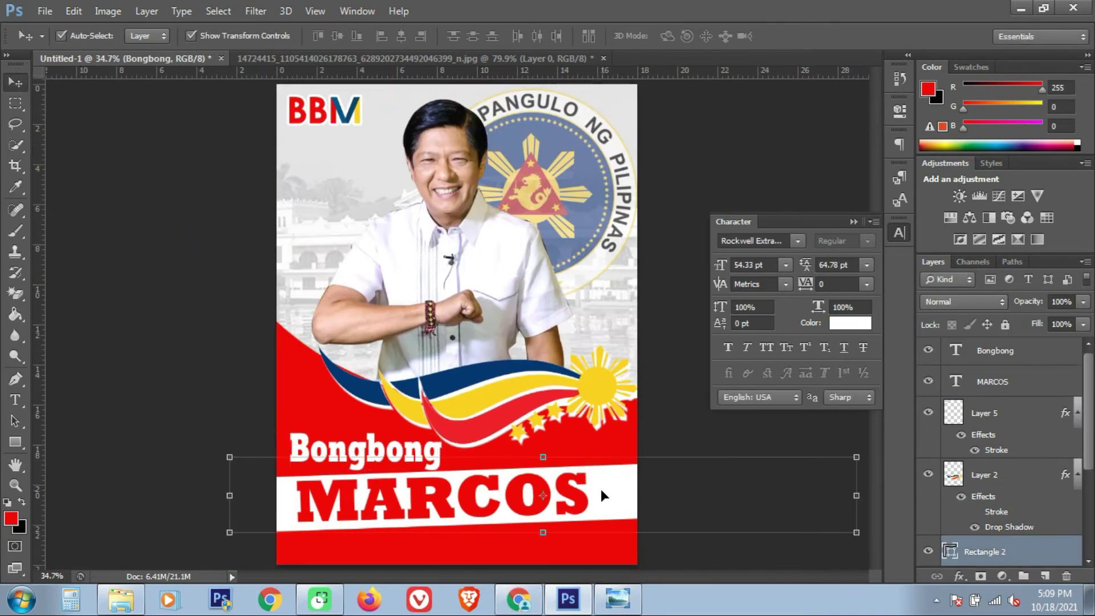
{"action": "scroll", "coordinate": [589, 495], "scroll_direction": "up", "scroll_amount": 3}
{"action": "left_click", "coordinate": [556, 502]}
{"action": "scroll", "coordinate": [556, 502], "scroll_direction": "down", "scroll_amount": 3}
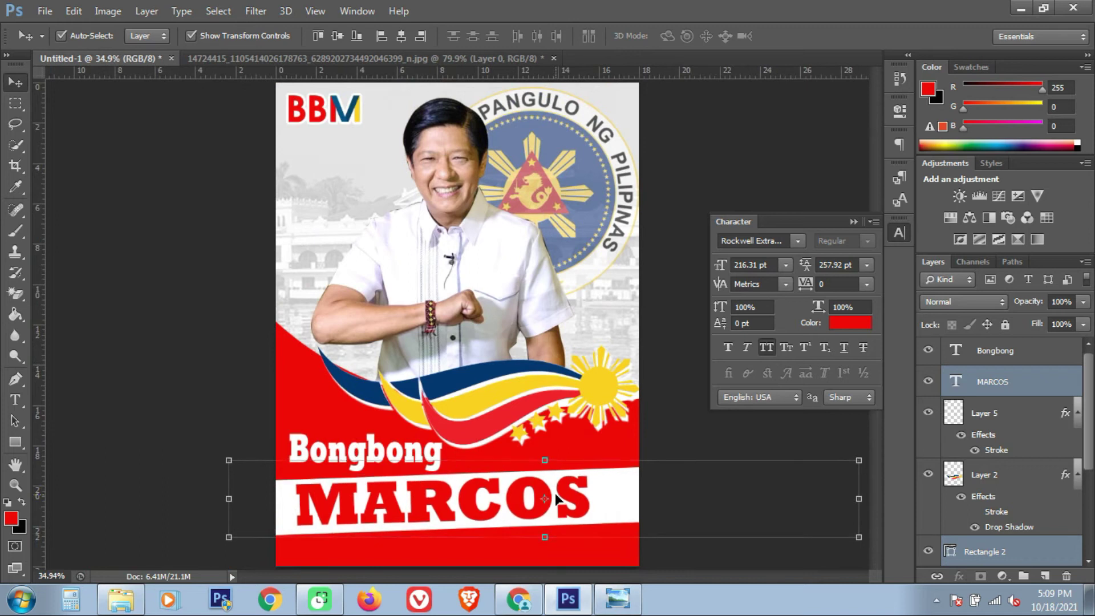
{"action": "scroll", "coordinate": [368, 479], "scroll_direction": "up", "scroll_amount": 2}
- Move Bongbong down about 0.54 in to just above the white band and tilt it to match the band's slope
{"action": "left_click_drag", "start_coordinate": [388, 453], "coordinate": [390, 469]}
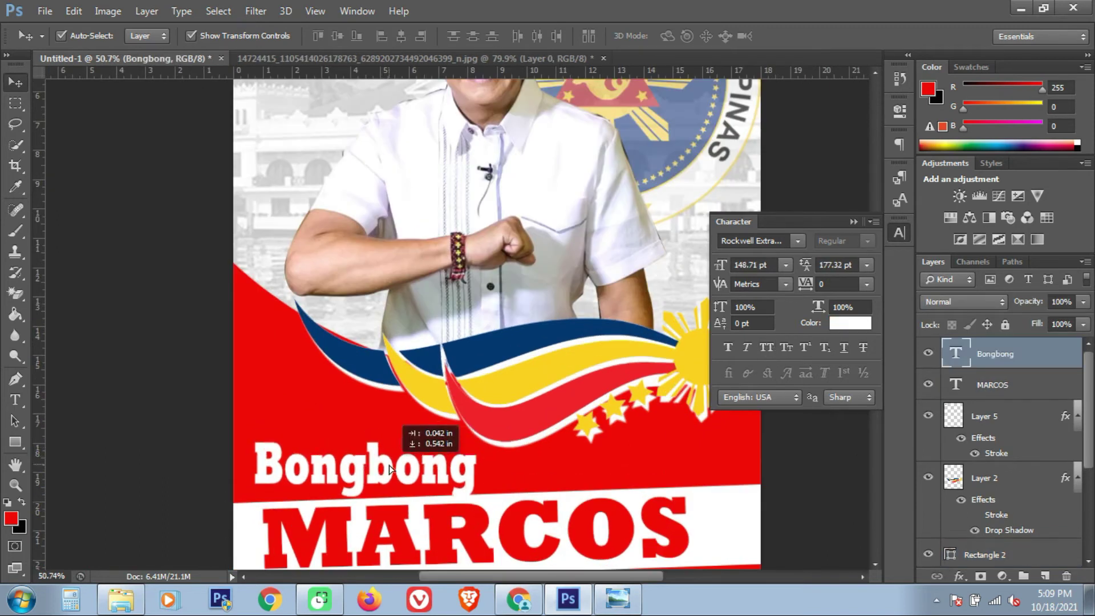
{"action": "left_click_drag", "start_coordinate": [480, 506], "coordinate": [492, 466]}
{"action": "key", "text": "Return"}
- Turn on All Caps for the Bongbong text
{"action": "left_click", "coordinate": [17, 399]}
{"action": "double_click", "coordinate": [956, 353]}
{"action": "left_click", "coordinate": [764, 347]}
{"action": "left_click", "coordinate": [943, 349]}
- Reposition BONGBONG against the white band's upper edge, flatten it to about 126.74 pt and stretch it wider
{"action": "left_click_drag", "start_coordinate": [437, 463], "coordinate": [446, 471], "text": "ctrl"}
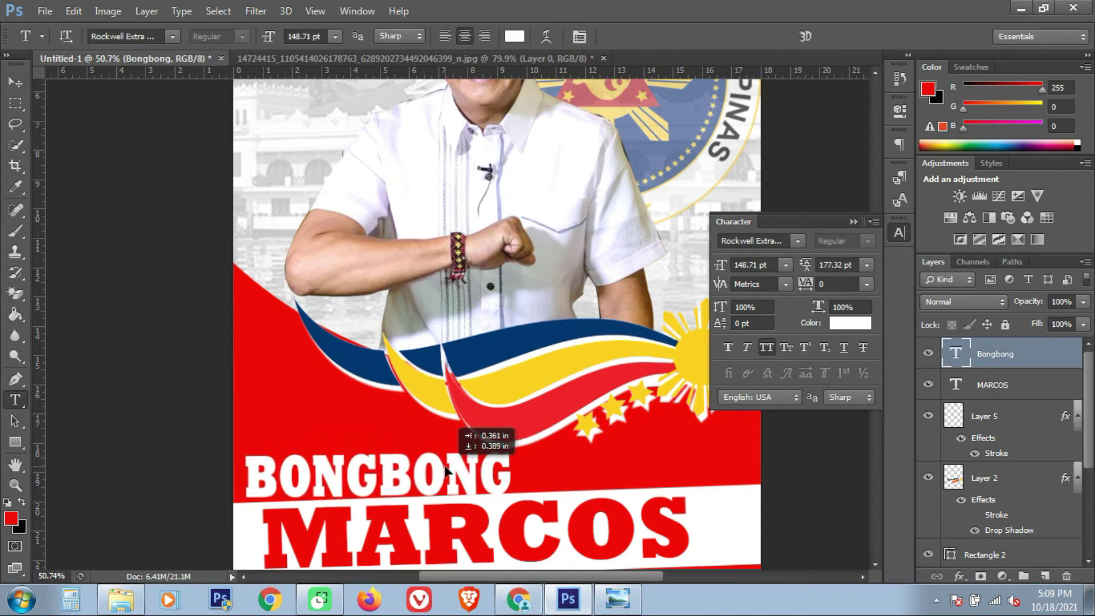
{"action": "key", "text": "ctrl+t"}
{"action": "left_click_drag", "start_coordinate": [377, 443], "coordinate": [378, 453]}
{"action": "left_click_drag", "start_coordinate": [511, 482], "coordinate": [568, 482]}
{"action": "left_click_drag", "start_coordinate": [576, 521], "coordinate": [571, 519]}
{"action": "key", "text": "Return"}
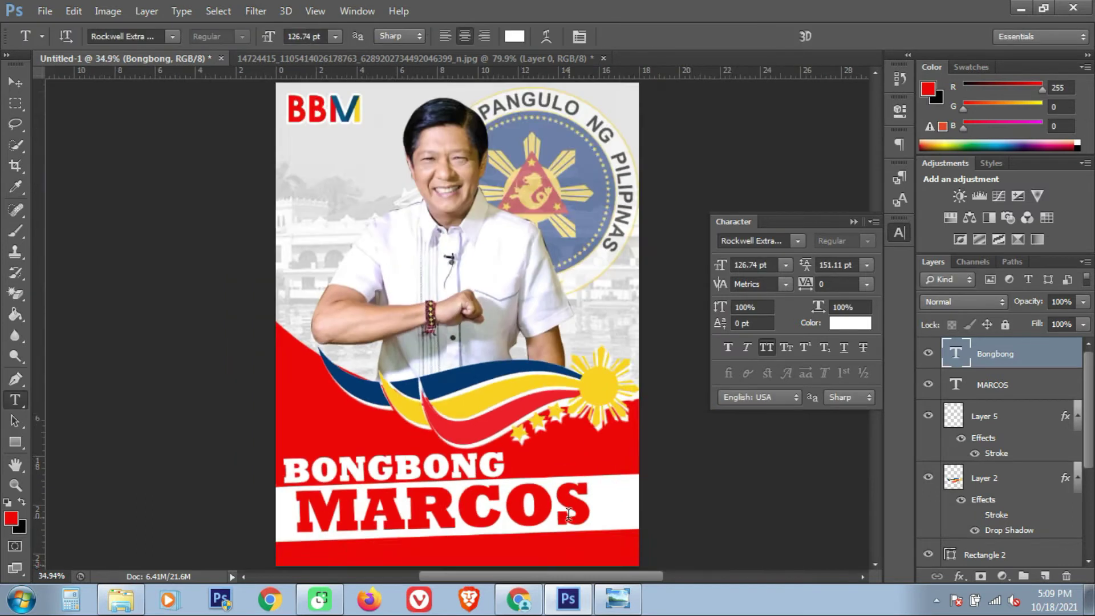
- Load the cut-out man's outline as a selection and open Refine Edge for it
{"action": "scroll", "coordinate": [136, 361], "scroll_direction": "down", "scroll_amount": 3}
{"action": "left_click", "coordinate": [14, 86]}
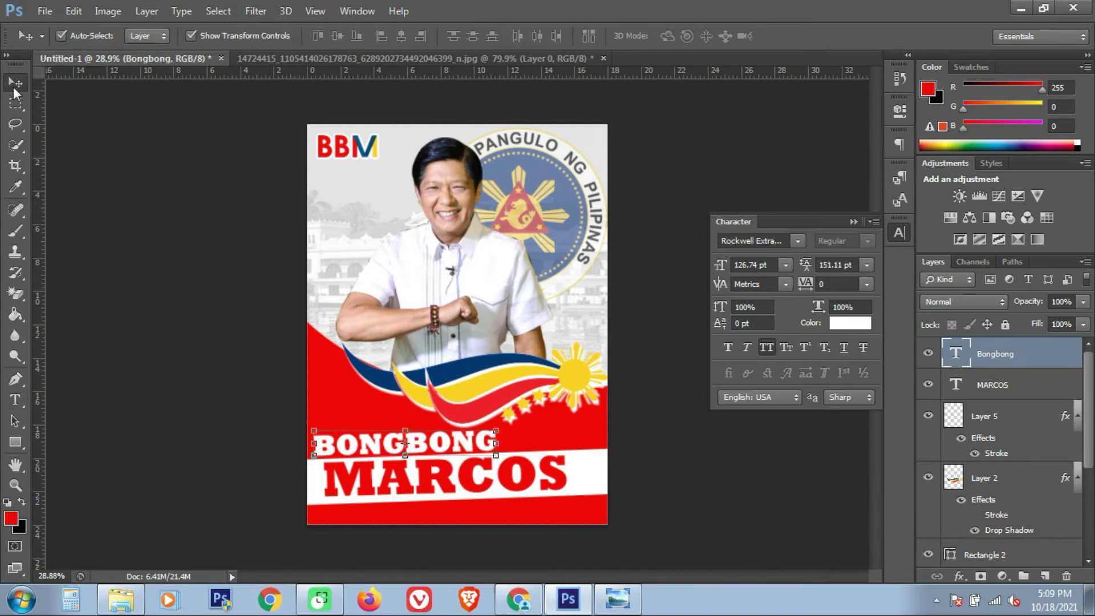
{"action": "left_click", "coordinate": [458, 258]}
{"action": "scroll", "coordinate": [964, 460], "scroll_direction": "down", "scroll_amount": 3}
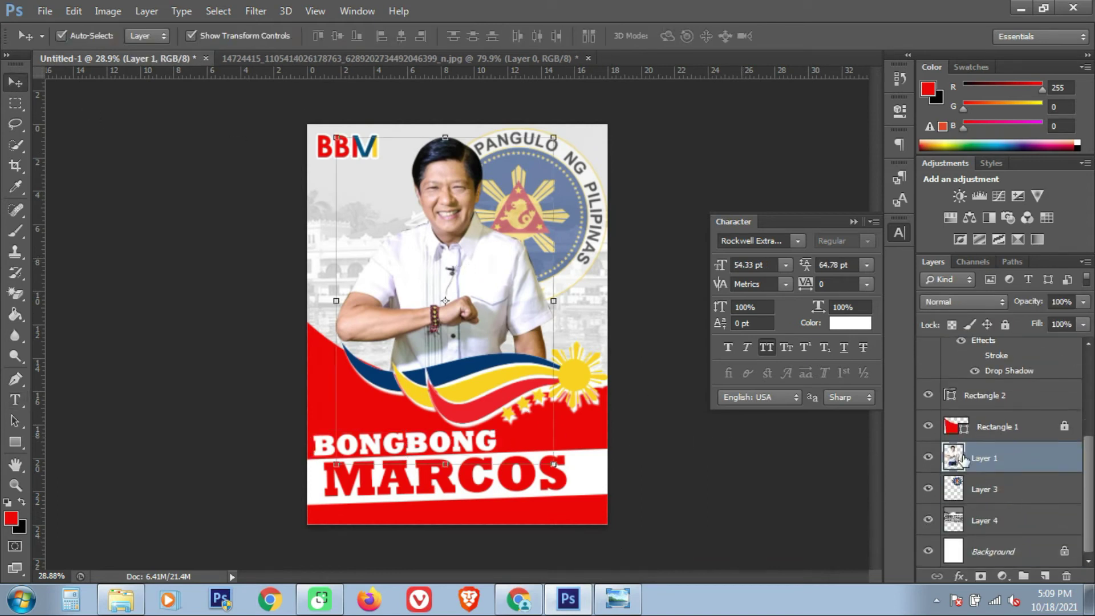
{"action": "left_click", "coordinate": [952, 461], "text": "ctrl"}
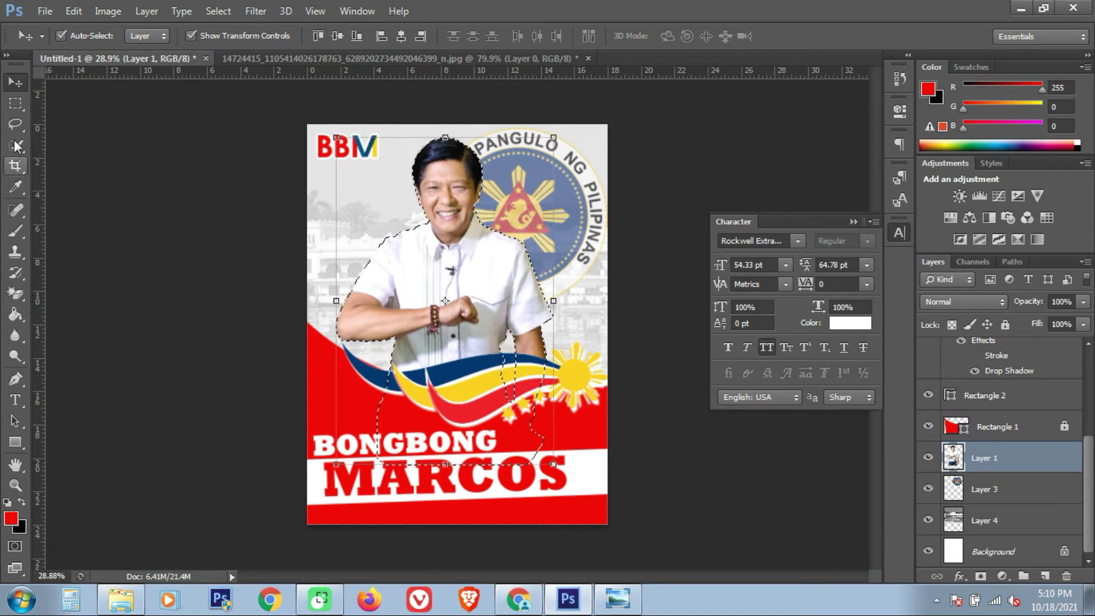
{"action": "left_click", "coordinate": [15, 103]}
{"action": "left_click", "coordinate": [635, 37]}
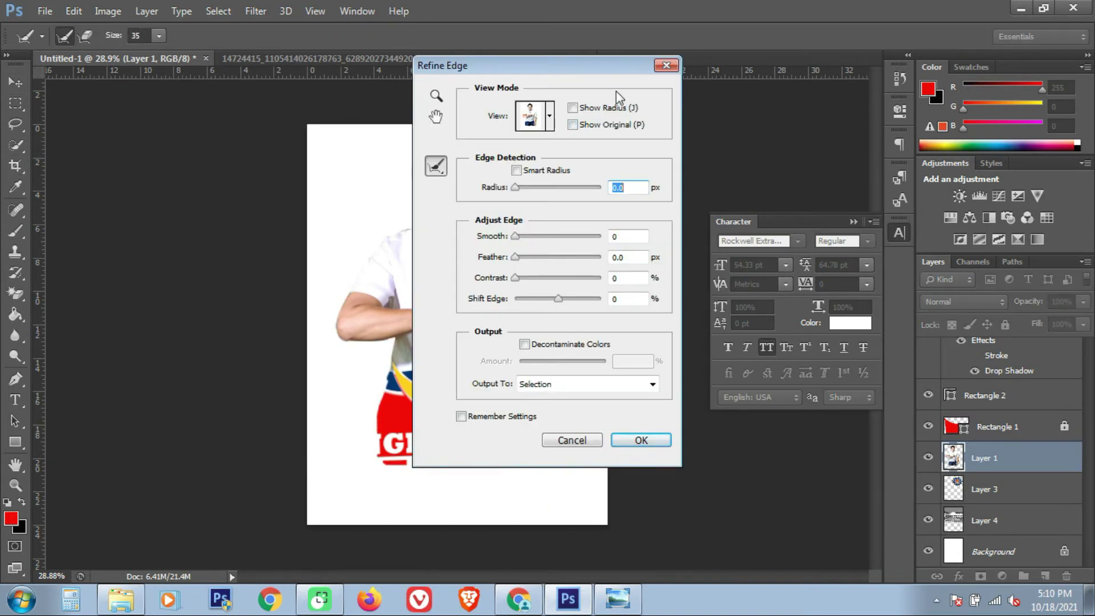
- Refine the man's selection with Smooth 10, Contrast 14% and Shift Edge -100%, output as a selection
{"action": "left_click_drag", "start_coordinate": [571, 66], "coordinate": [756, 106]}
{"action": "left_click_drag", "start_coordinate": [713, 275], "coordinate": [726, 337]}
{"action": "key", "text": "Tab"}
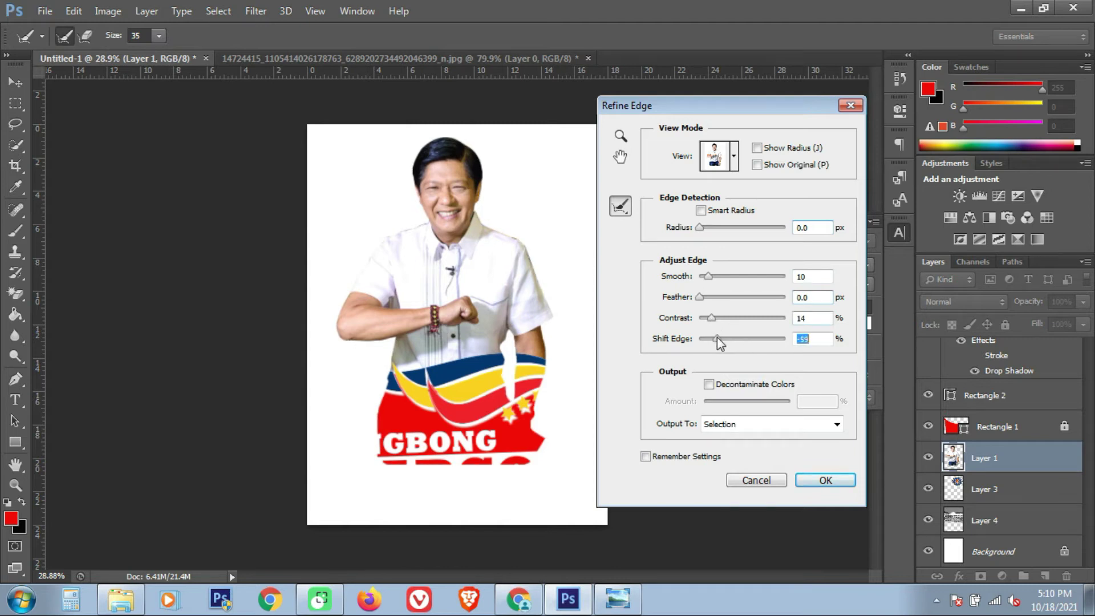
{"action": "left_click_drag", "start_coordinate": [700, 340], "coordinate": [791, 342]}
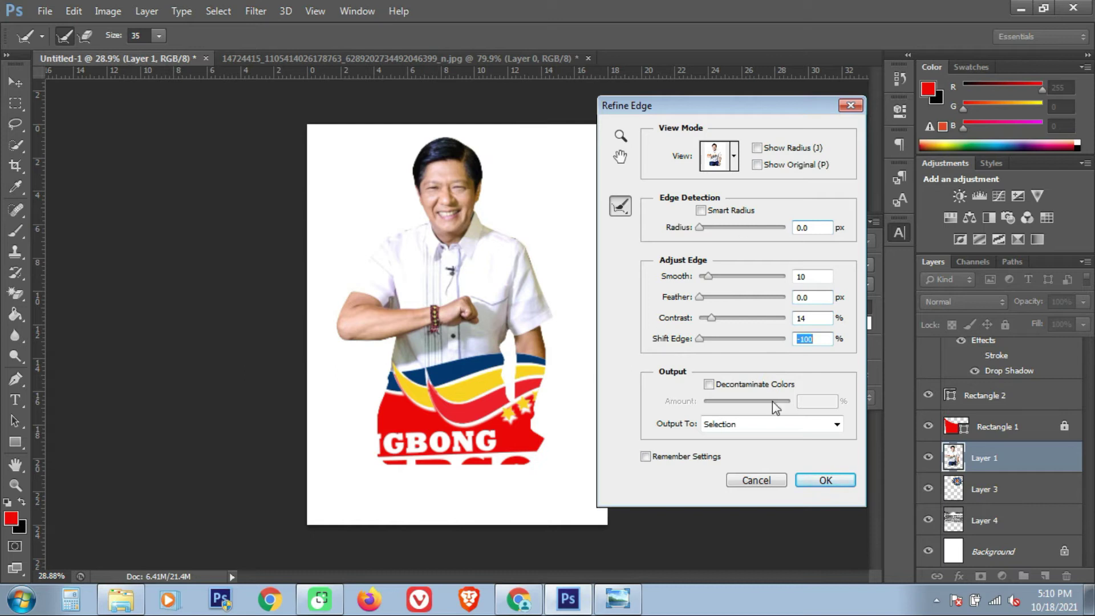
{"action": "left_click", "coordinate": [800, 479]}
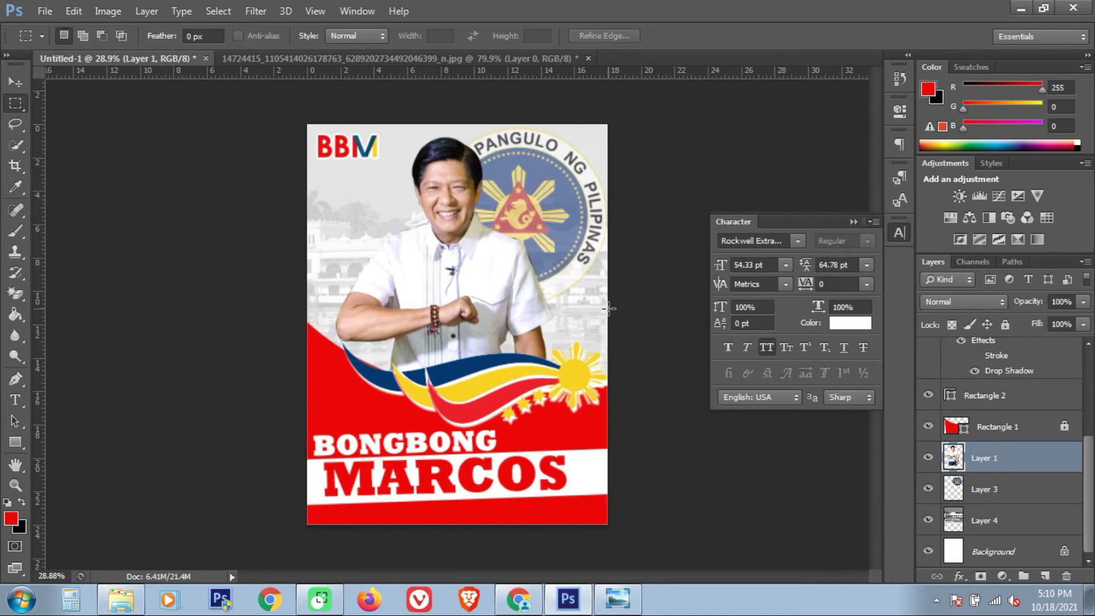
{"action": "left_click", "coordinate": [15, 82]}
{"action": "left_click", "coordinate": [163, 205]}
{"action": "left_click", "coordinate": [454, 240]}
{"action": "left_click", "coordinate": [626, 203]}
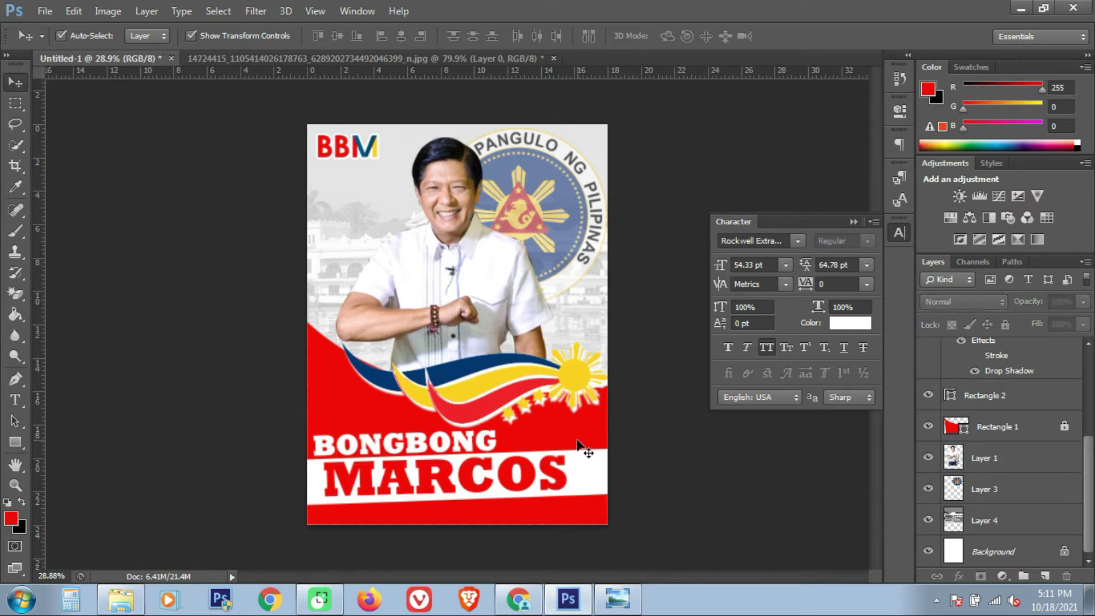
{"action": "left_click", "coordinate": [429, 450]}
{"action": "left_click", "coordinate": [643, 453]}
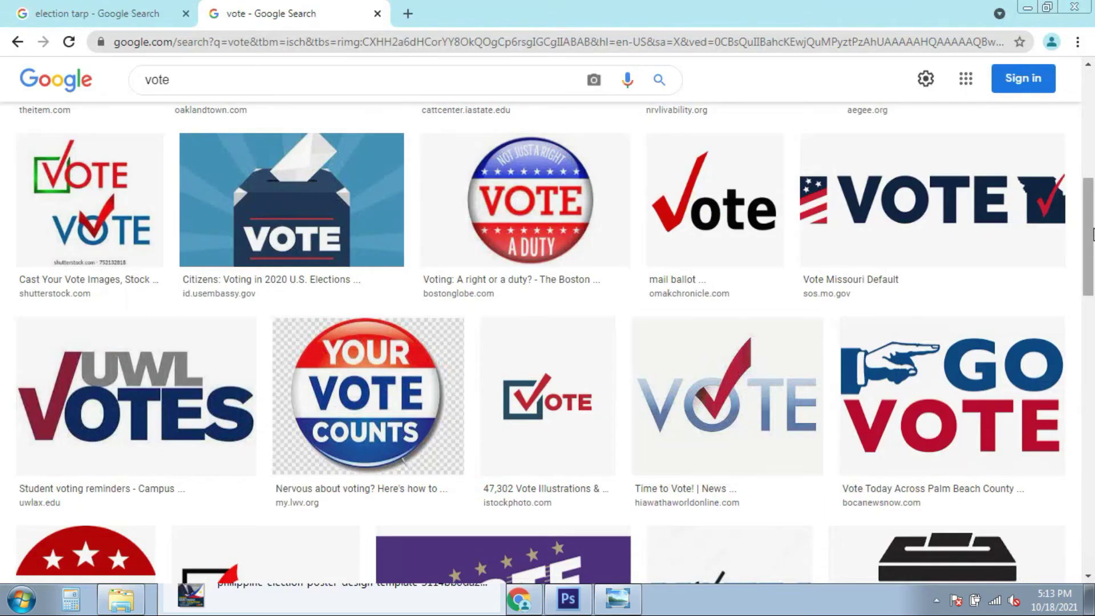
- Find the Skidmore College VOTE picture with the red check mark in Chrome's image results and copy it
{"action": "left_click_drag", "start_coordinate": [1089, 228], "coordinate": [1084, 383]}
{"action": "left_click", "coordinate": [788, 367]}
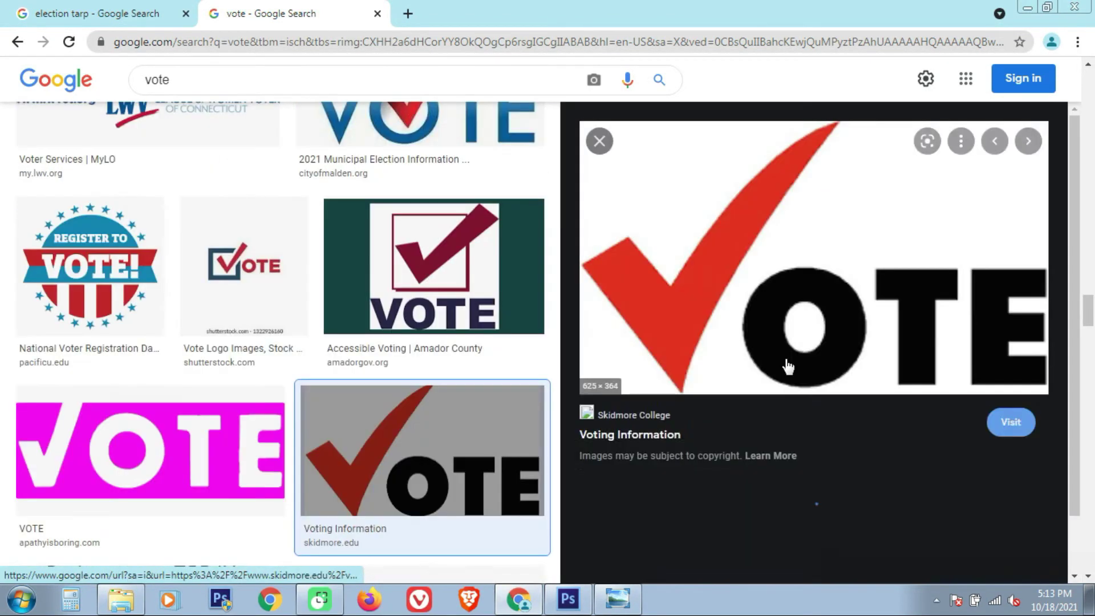
{"action": "scroll", "coordinate": [797, 258], "scroll_direction": "down", "scroll_amount": 5}
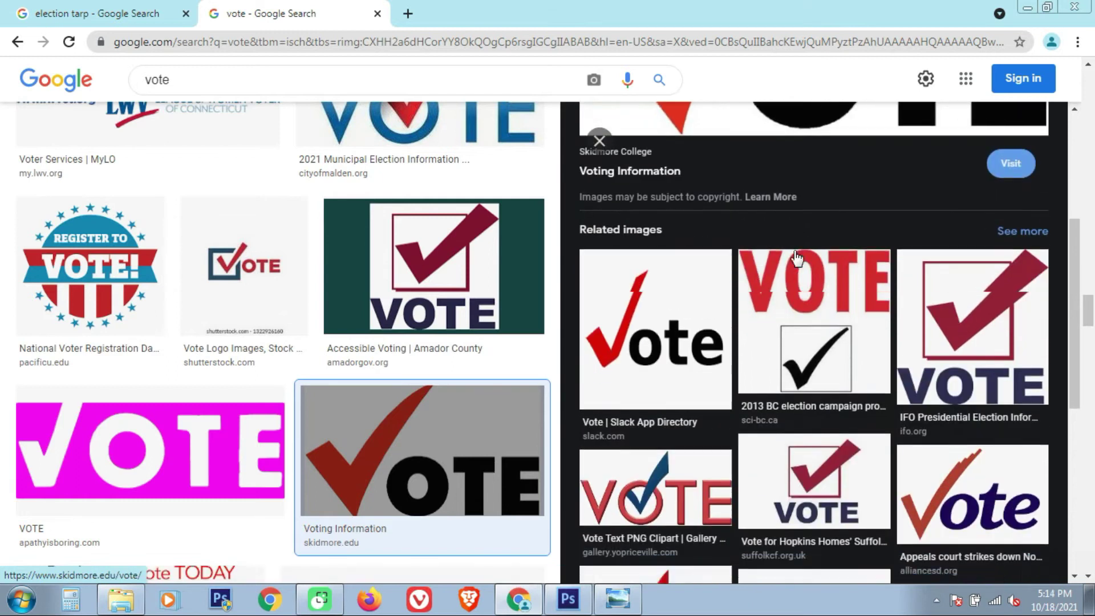
{"action": "scroll", "coordinate": [797, 258], "scroll_direction": "up", "scroll_amount": 8}
{"action": "right_click", "coordinate": [797, 258]}
{"action": "left_click", "coordinate": [837, 445]}
- Switch back to Photoshop and paste the copied VOTE picture into the poster as a new layer
{"action": "key", "text": "alt+Tab"}
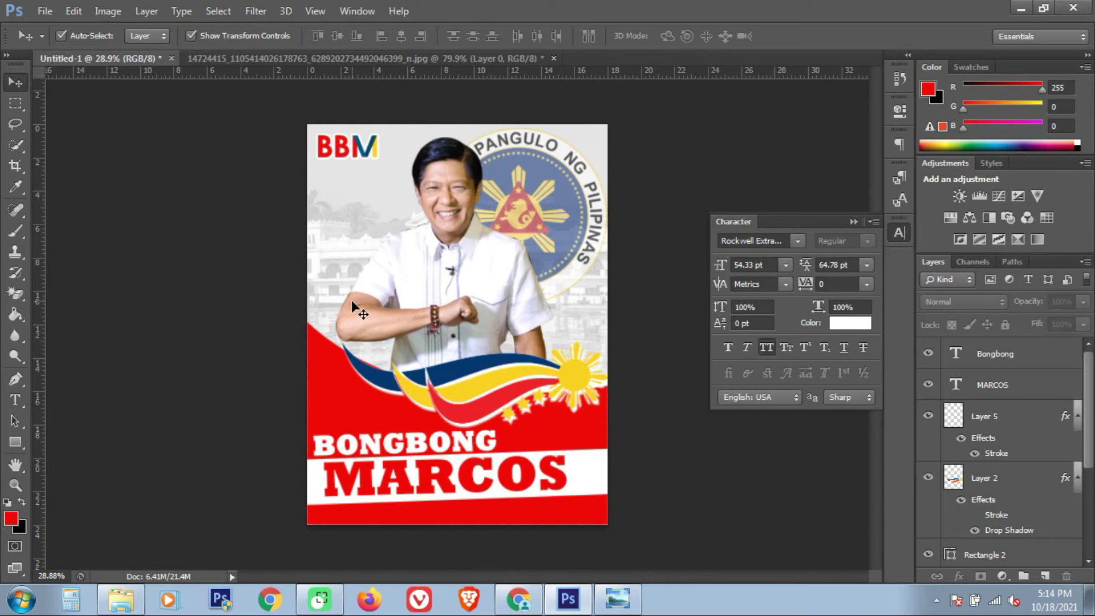
{"action": "key", "text": "ctrl+v"}
{"action": "scroll", "coordinate": [405, 300], "scroll_direction": "down", "scroll_amount": 2}
{"action": "left_click", "coordinate": [322, 408]}
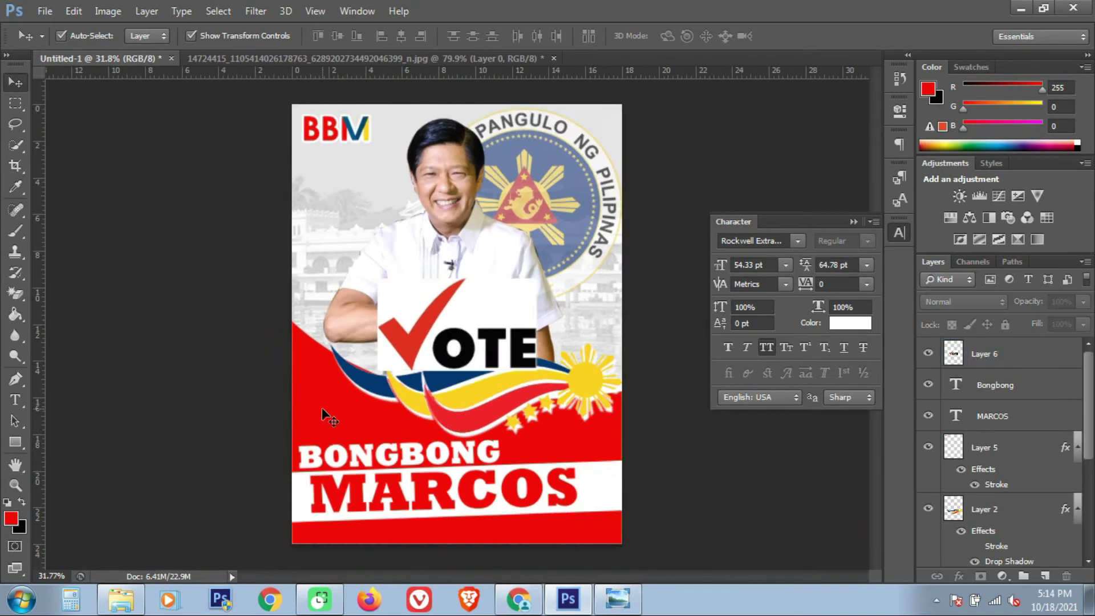
- Select the large red shape's layer and unlock it
{"action": "left_click", "coordinate": [442, 317]}
{"action": "left_click", "coordinate": [531, 446]}
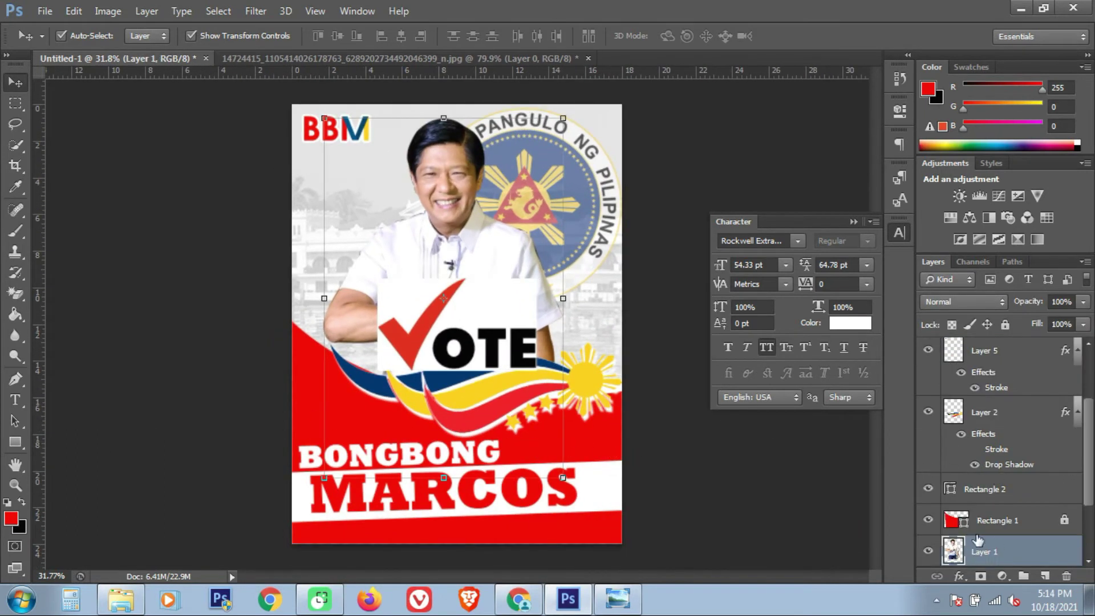
{"action": "double_click", "coordinate": [959, 520]}
{"action": "left_click", "coordinate": [555, 232]}
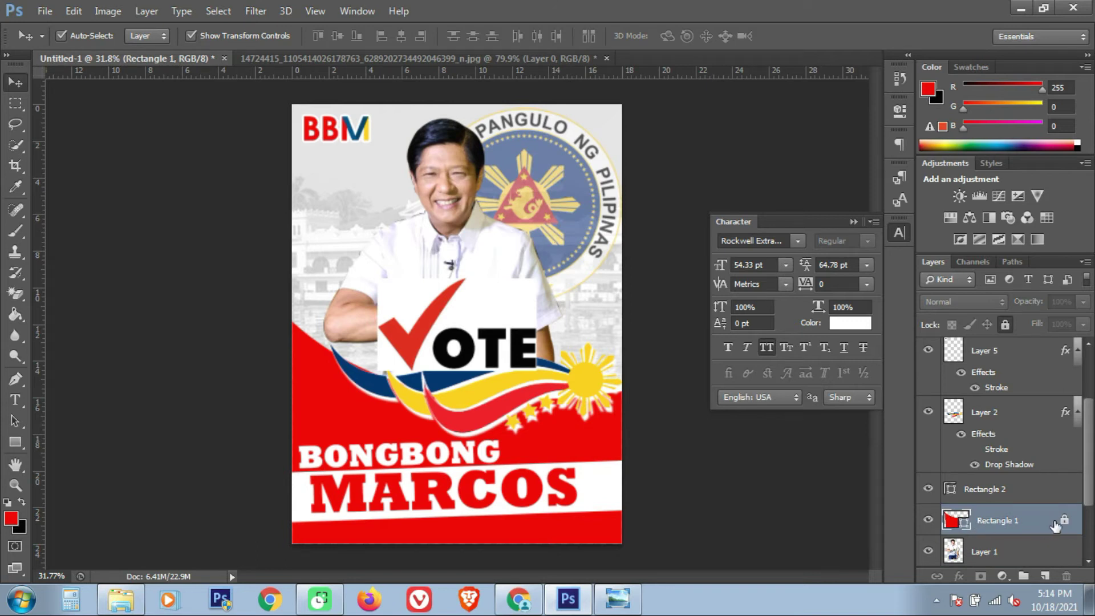
{"action": "left_click", "coordinate": [1005, 324]}
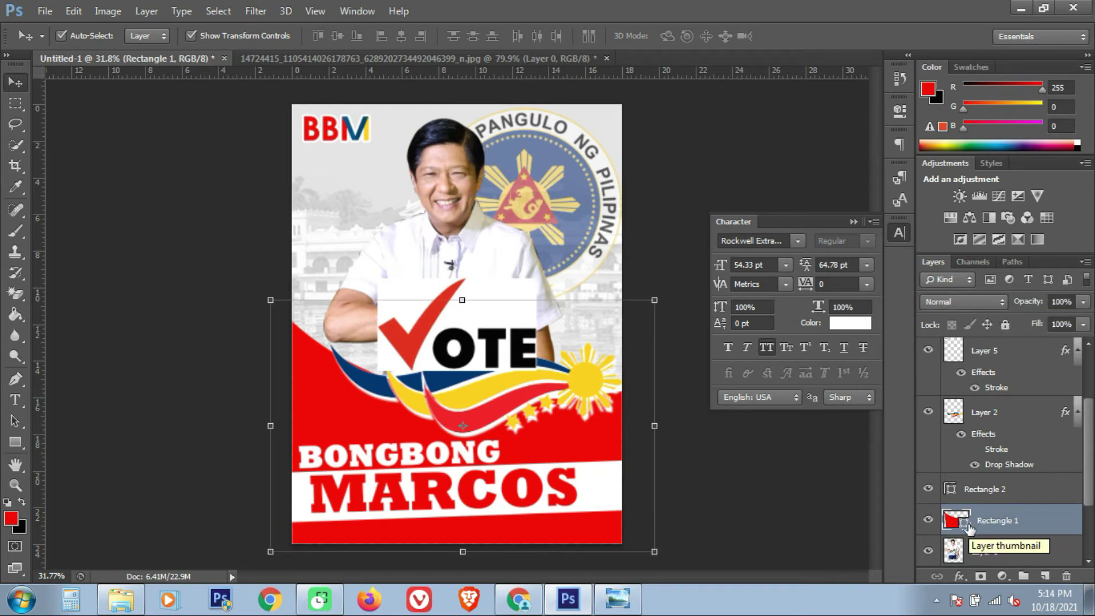
- Recolor the large red shape by sampling the VOTE check mark's red and choosing a more saturated shade of it
{"action": "double_click", "coordinate": [968, 528]}
{"action": "left_click", "coordinate": [407, 346]}
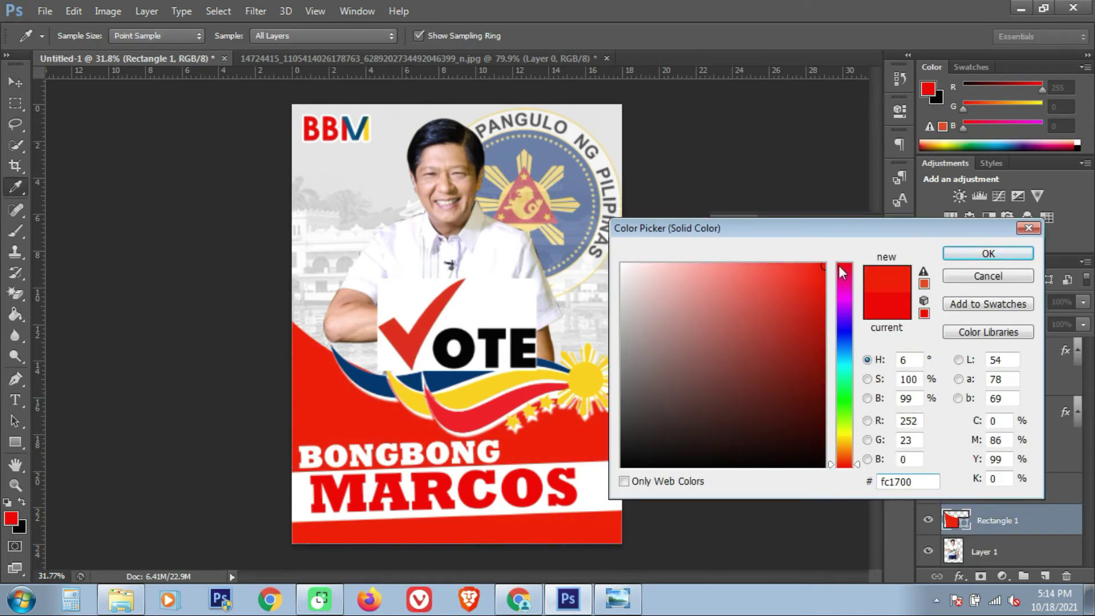
{"action": "left_click", "coordinate": [388, 348]}
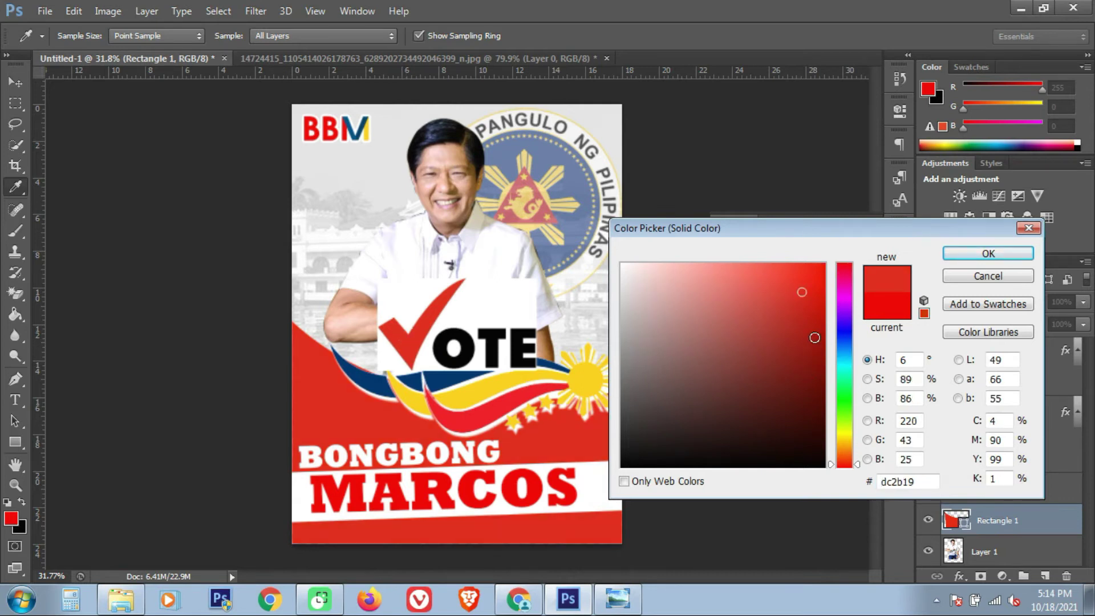
{"action": "left_click", "coordinate": [825, 285]}
{"action": "left_click", "coordinate": [989, 254]}
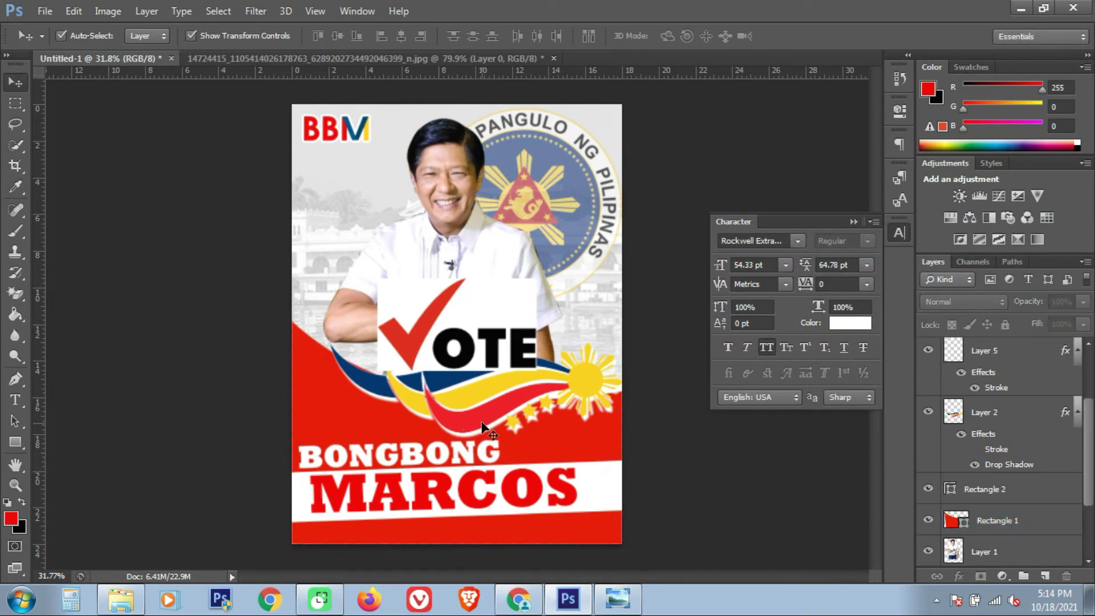
- Erase the white background around the VOTE graphic with the Magic Eraser
{"action": "left_click", "coordinate": [16, 294]}
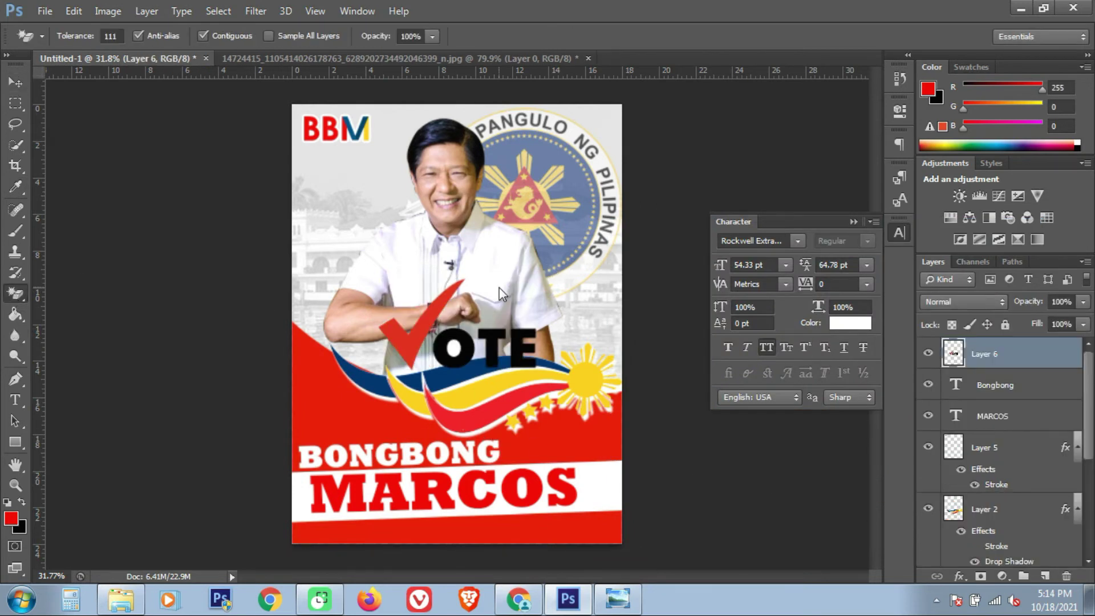
{"action": "scroll", "coordinate": [498, 288], "scroll_direction": "up", "scroll_amount": 5}
{"action": "scroll", "coordinate": [422, 371], "scroll_direction": "down", "scroll_amount": 5}
- Scale down the VOTE graphic and place it in the poster's upper-left area beside the man's head
{"action": "left_click", "coordinate": [12, 85]}
{"action": "left_click_drag", "start_coordinate": [529, 364], "coordinate": [376, 172]}
{"action": "left_click_drag", "start_coordinate": [408, 216], "coordinate": [418, 221]}
{"action": "key", "text": "Return"}
- Move the BBM logo down to the area above the man's bent arm, clearing the poster's upper-left corner
{"action": "left_click", "coordinate": [372, 151]}
{"action": "key", "text": "ctrl+t"}
{"action": "left_click_drag", "start_coordinate": [373, 187], "coordinate": [372, 229]}
{"action": "key", "text": "Escape"}
{"action": "left_click", "coordinate": [336, 208]}
{"action": "left_click_drag", "start_coordinate": [356, 153], "coordinate": [354, 234]}
- Raise the VOTE graphic into the poster's upper-left corner and enlarge it slightly
{"action": "left_click_drag", "start_coordinate": [337, 196], "coordinate": [338, 167]}
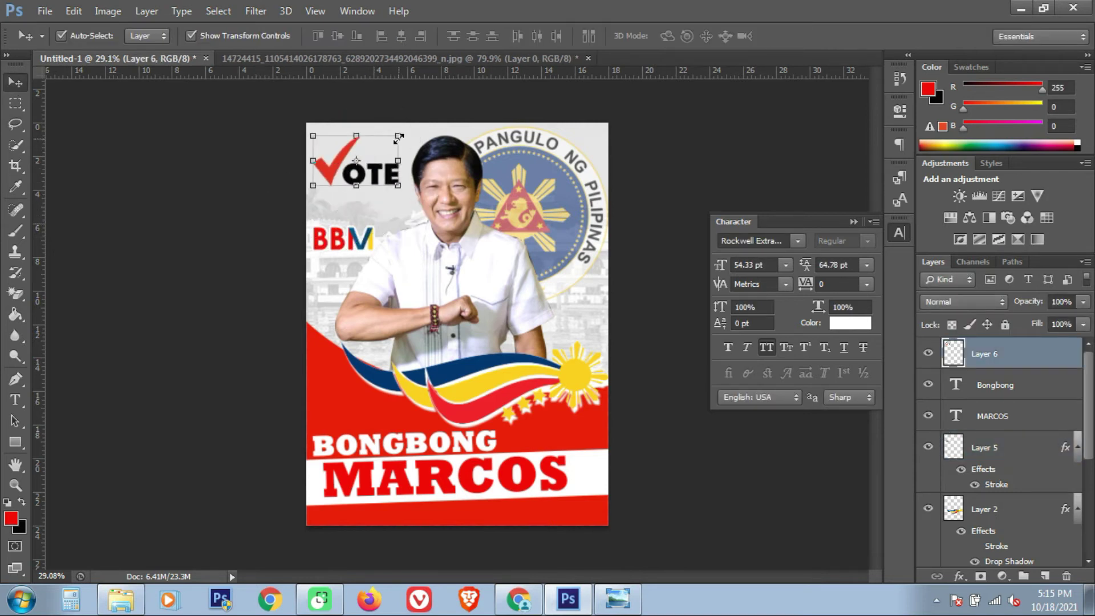
{"action": "left_click_drag", "start_coordinate": [398, 138], "coordinate": [401, 138]}
{"action": "left_click", "coordinate": [805, 36]}
{"action": "left_click", "coordinate": [770, 151]}
- Undo the accidental move of the faded building background and lock its layer
{"action": "left_click_drag", "start_coordinate": [344, 235], "coordinate": [387, 208]}
{"action": "key", "text": "ctrl+z"}
{"action": "left_click", "coordinate": [816, 201]}
{"action": "left_click", "coordinate": [357, 234]}
{"action": "left_click", "coordinate": [1004, 325]}
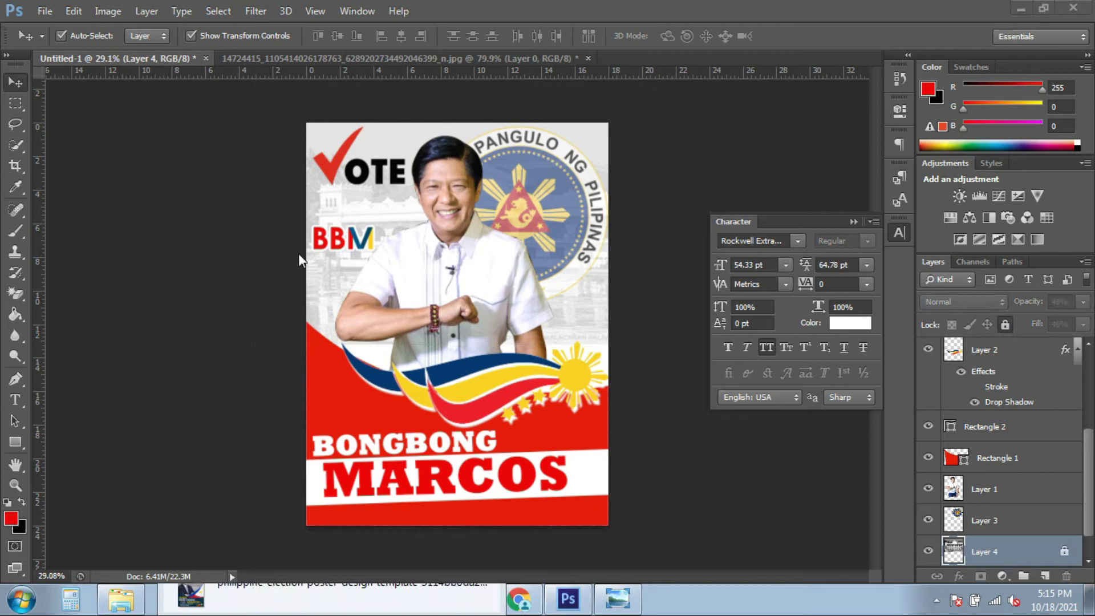
- Move the BBM logo up so it sits directly beneath the VOTE graphic
{"action": "left_click", "coordinate": [344, 242]}
{"action": "left_click_drag", "start_coordinate": [365, 243], "coordinate": [386, 220]}
{"action": "left_click", "coordinate": [652, 209]}
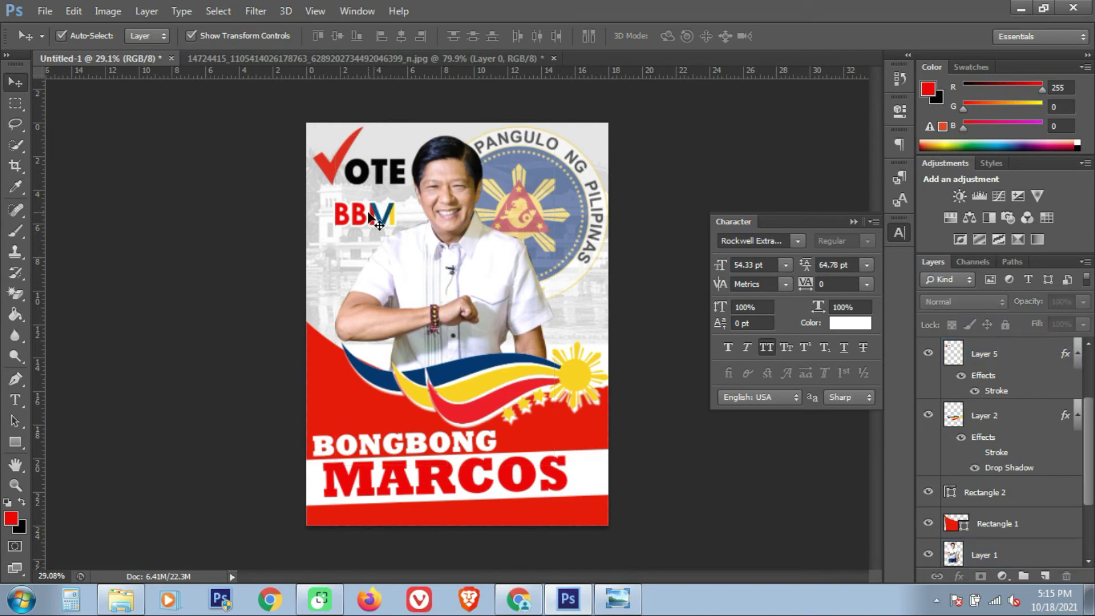
{"action": "left_click_drag", "start_coordinate": [372, 218], "coordinate": [368, 211]}
{"action": "left_click", "coordinate": [638, 246]}
- Nudge the BONGBONG text slightly up and to the right above MARCOS
{"action": "left_click_drag", "start_coordinate": [481, 447], "coordinate": [483, 445]}
{"action": "left_click", "coordinate": [551, 475]}
{"action": "left_click", "coordinate": [661, 482]}
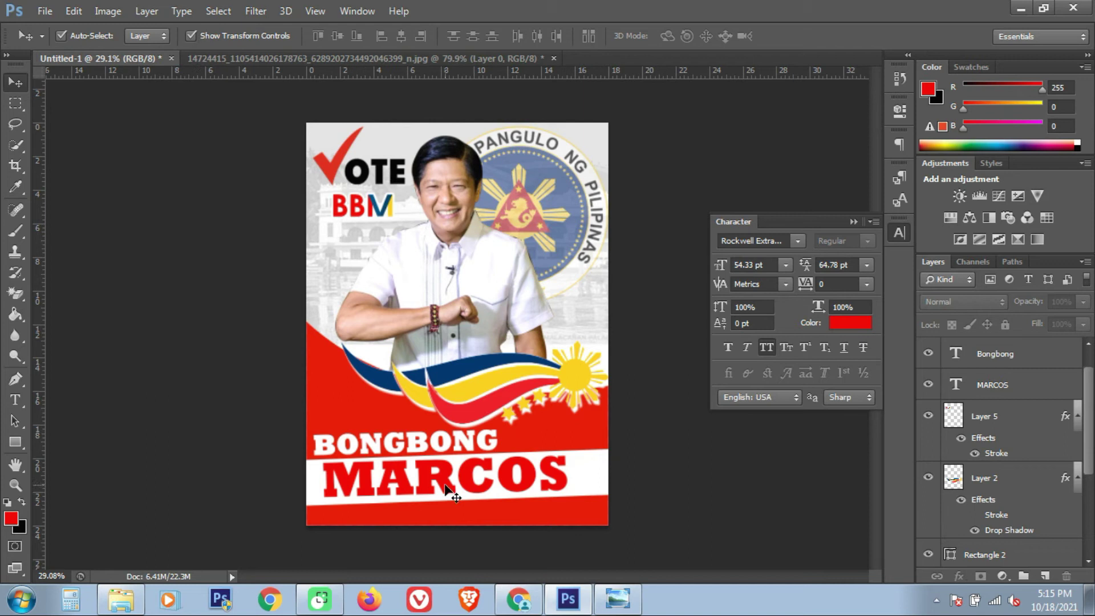
- Nudge the flag ribbon with the sun and stars upward, away from the BONGBONG text
{"action": "left_click", "coordinate": [473, 403]}
{"action": "key", "text": "shift+Up"}
{"action": "key", "text": "shift+Up"}
{"action": "key", "text": "shift+Up"}
{"action": "key", "text": "shift+Up"}
{"action": "key", "text": "shift+Up"}
{"action": "key", "text": "shift+Up"}
{"action": "key", "text": "shift+Up"}
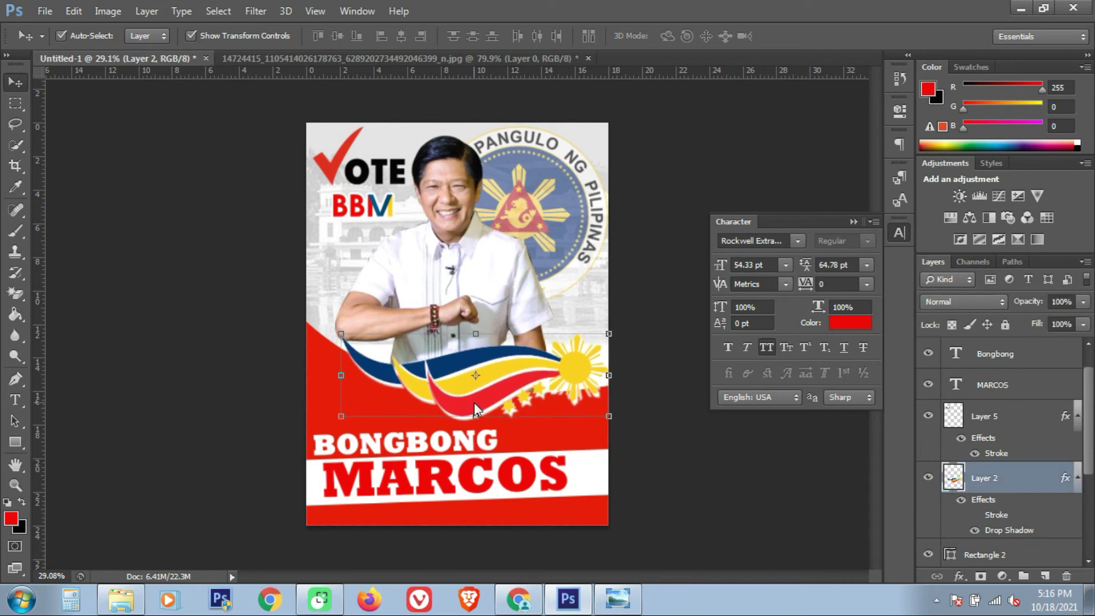
{"action": "left_click", "coordinate": [696, 447]}
- Lock the large red shape's layer
{"action": "left_click", "coordinate": [464, 442]}
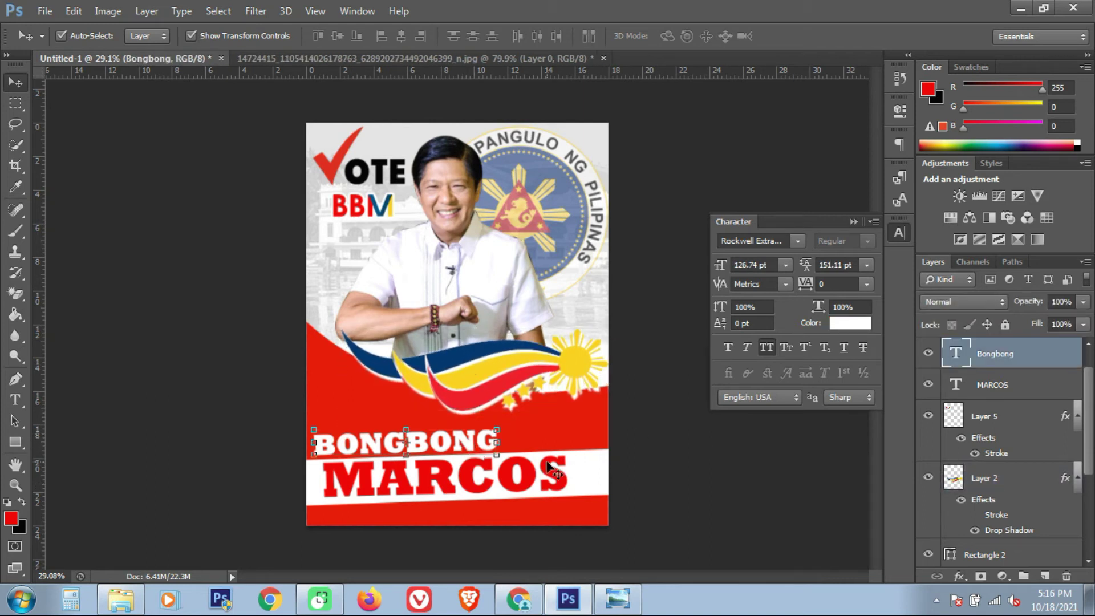
{"action": "left_click", "coordinate": [564, 444]}
{"action": "left_click", "coordinate": [1005, 324]}
- Select the BONGBONG text, the MARCOS text and the white band together and nudge them slightly right and up
{"action": "left_click_drag", "start_coordinate": [598, 426], "coordinate": [400, 479]}
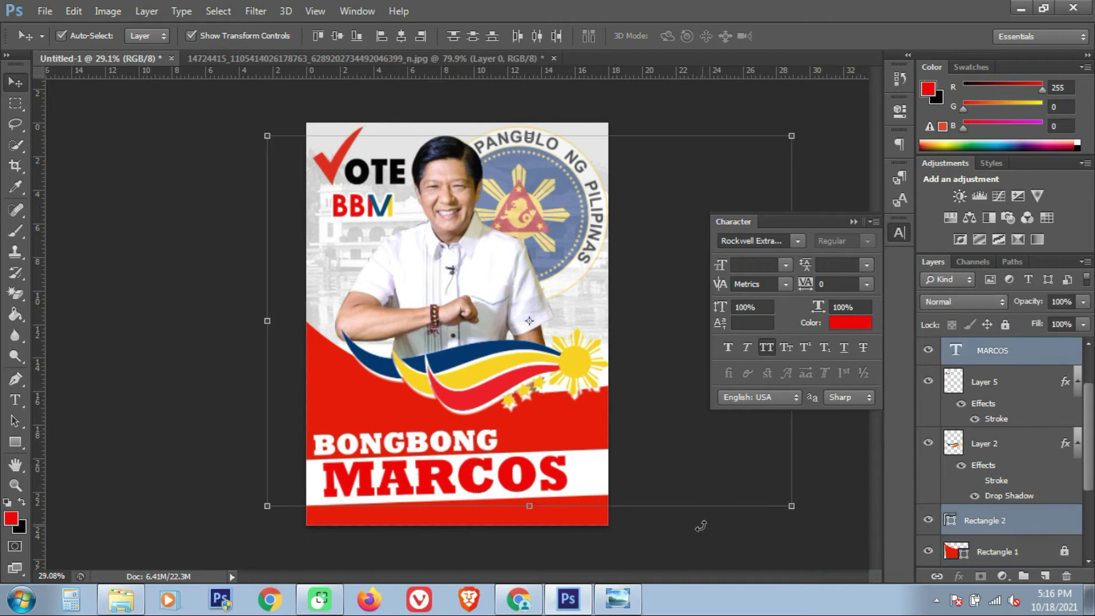
{"action": "left_click", "coordinate": [699, 526]}
{"action": "left_click", "coordinate": [560, 478]}
{"action": "left_click", "coordinate": [530, 473], "text": "shift"}
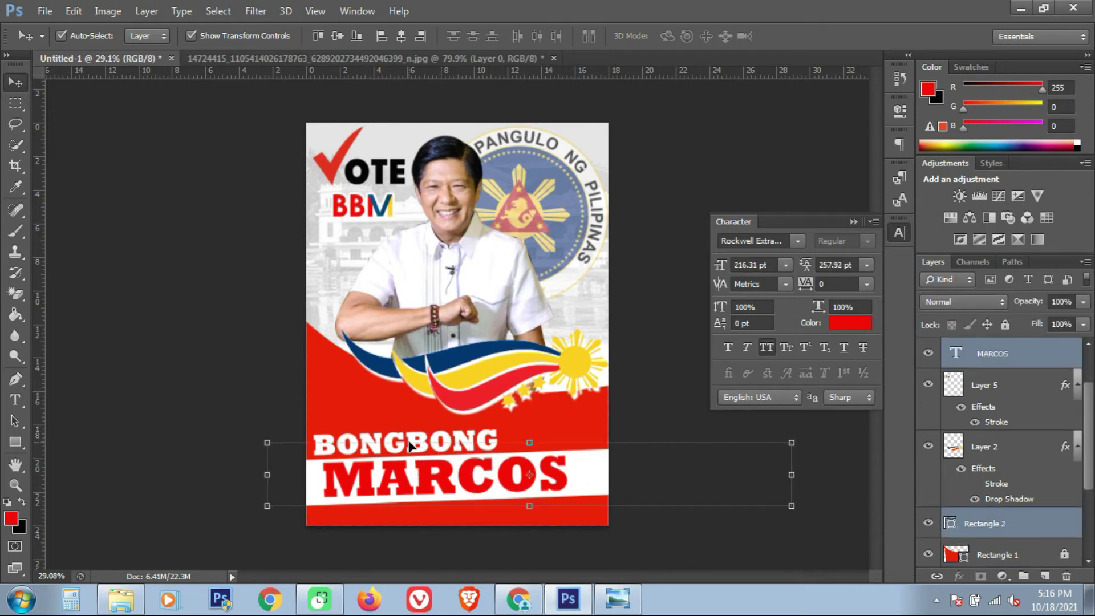
{"action": "scroll", "coordinate": [409, 437], "scroll_direction": "up", "scroll_amount": 10}
{"action": "left_click", "coordinate": [418, 457], "text": "shift"}
{"action": "scroll", "coordinate": [419, 463], "scroll_direction": "down", "scroll_amount": 6}
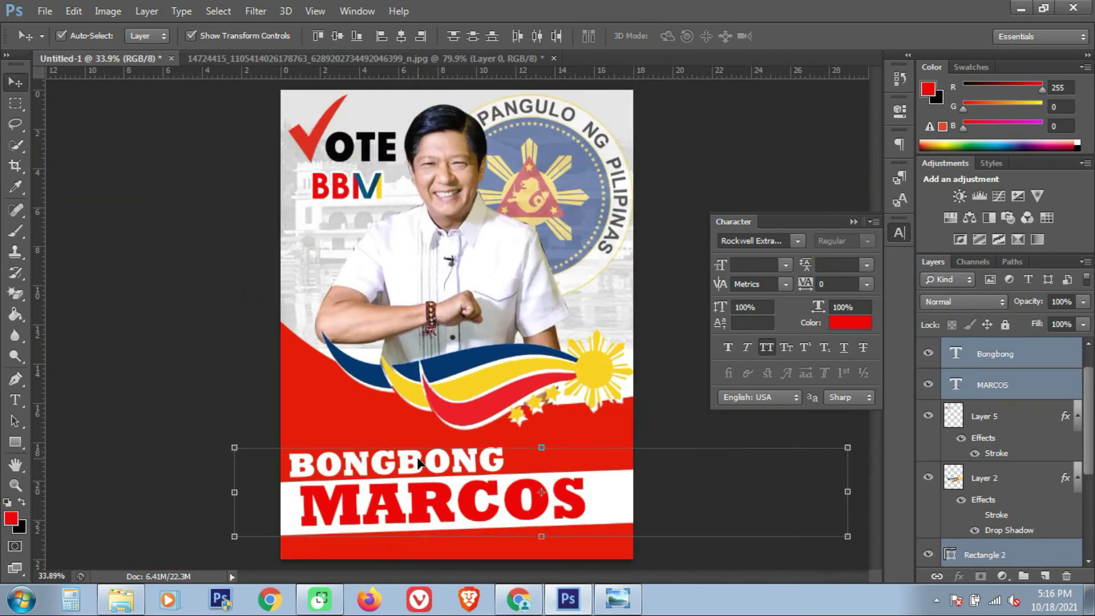
{"action": "key", "text": "shift+Right"}
{"action": "key", "text": "shift+Right"}
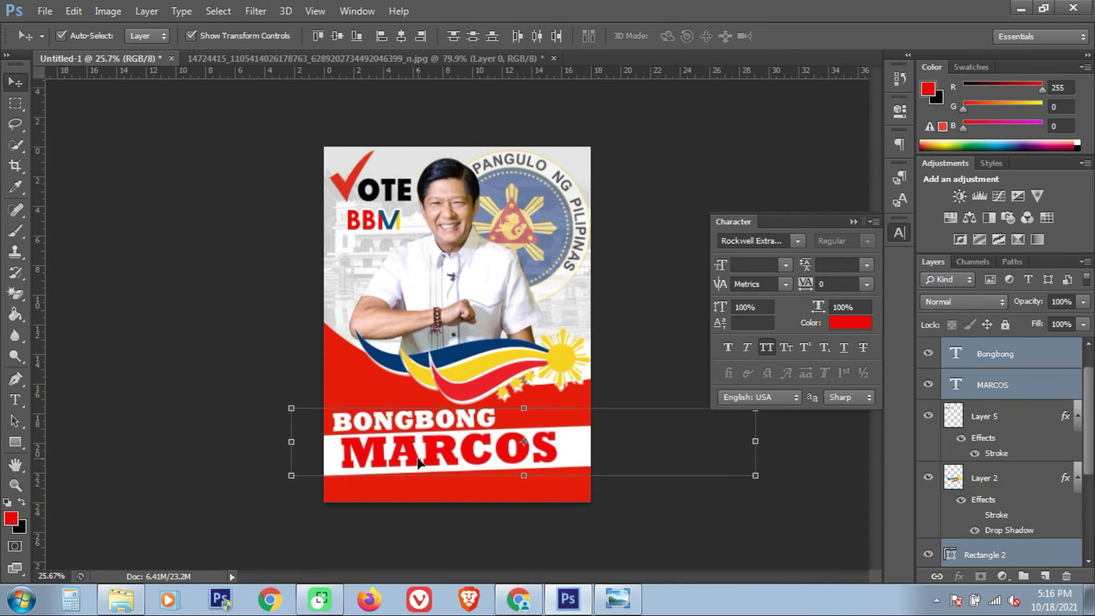
{"action": "key", "text": "shift+Up"}
{"action": "key", "text": "shift+Up"}
{"action": "left_click", "coordinate": [654, 522]}
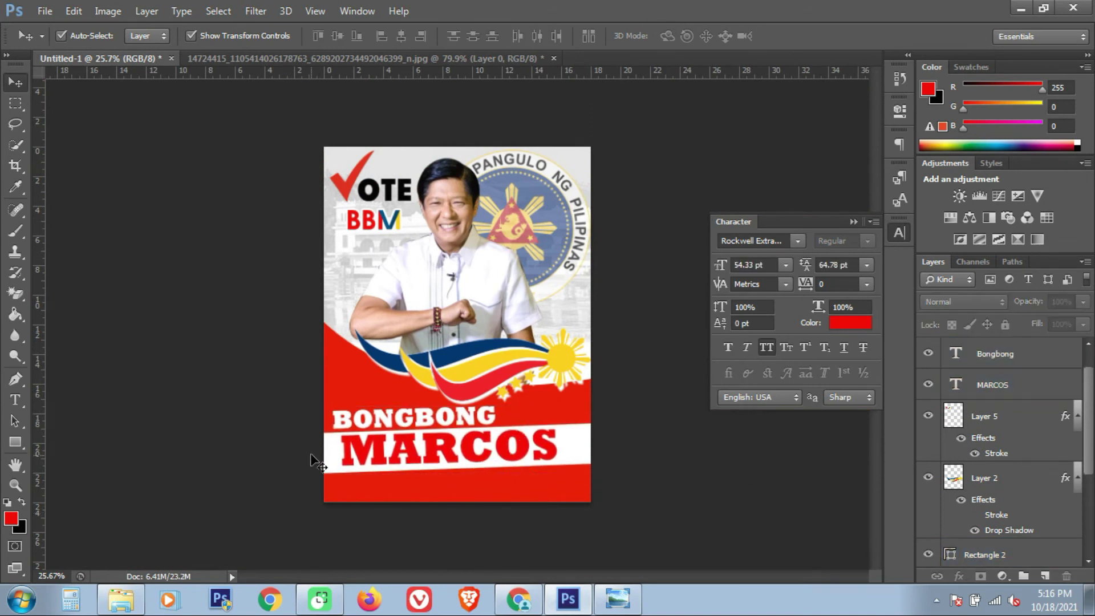
- Add the text FOR in white (ffffff), set in The Bold Font, on the red area beneath the white band
{"action": "left_click", "coordinate": [16, 403]}
{"action": "left_click", "coordinate": [413, 493]}
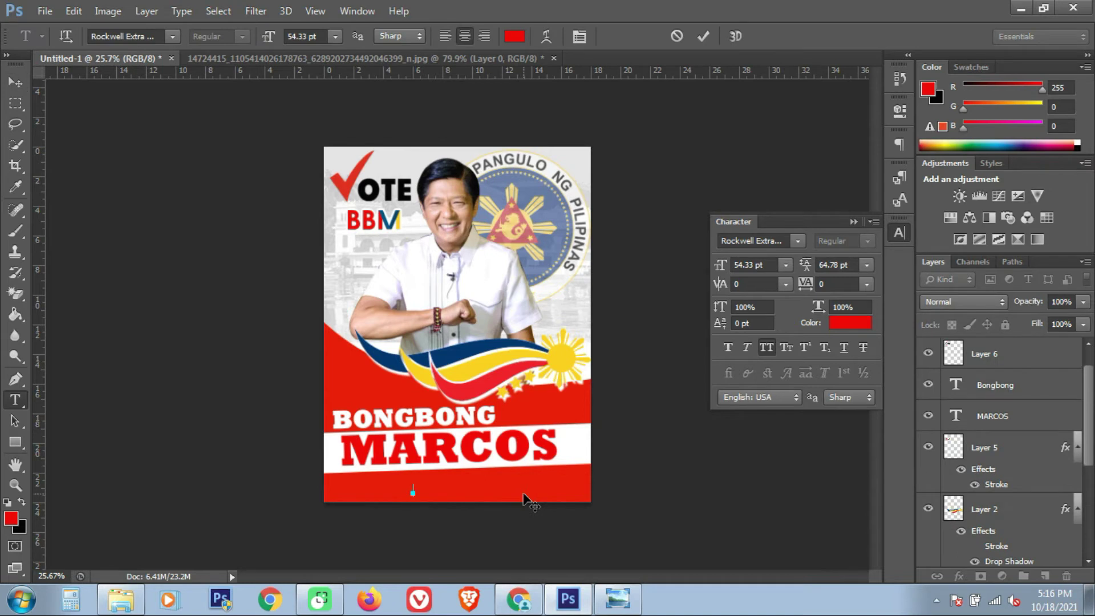
{"action": "left_click", "coordinate": [848, 323]}
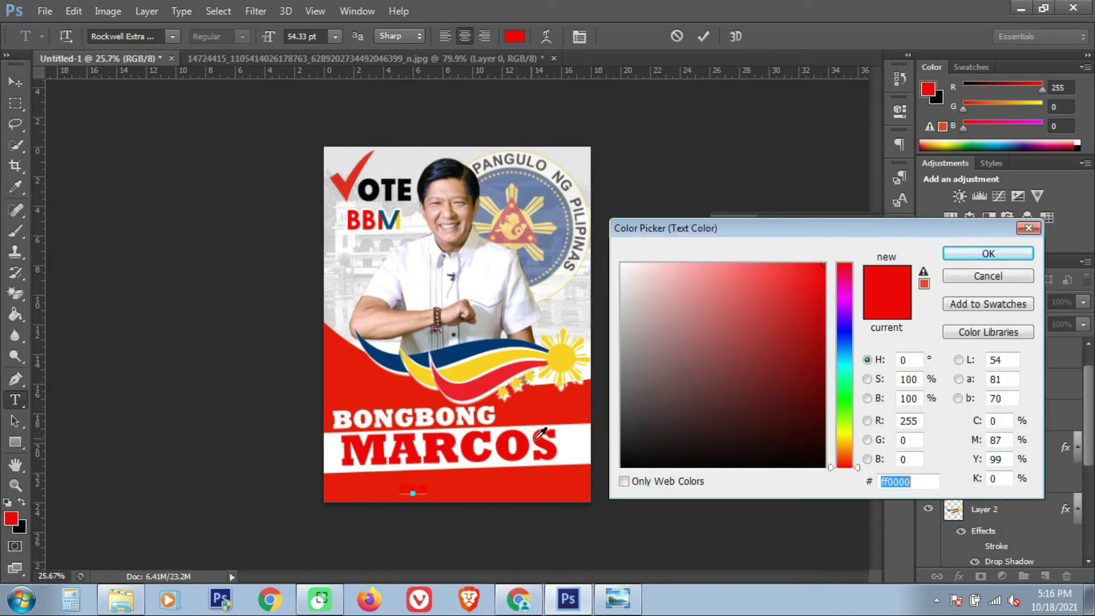
{"action": "type", "text": "ffffff"}
{"action": "left_click", "coordinate": [987, 254]}
{"action": "left_click", "coordinate": [797, 241]}
{"action": "left_click", "coordinate": [850, 296]}
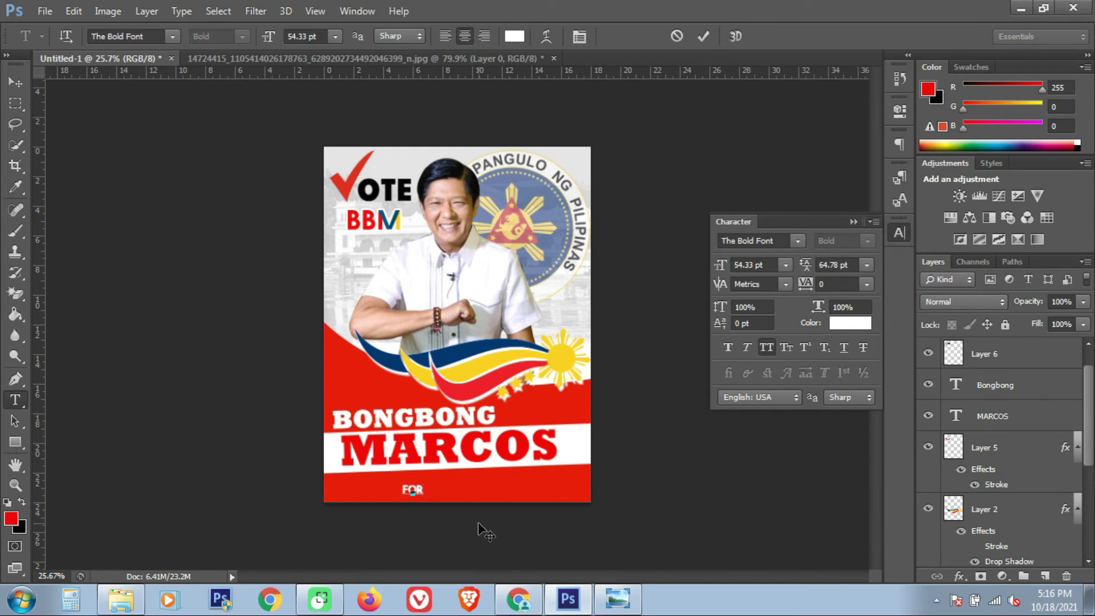
{"action": "left_click", "coordinate": [478, 530]}
{"action": "scroll", "coordinate": [416, 505], "scroll_direction": "up", "scroll_amount": 3}
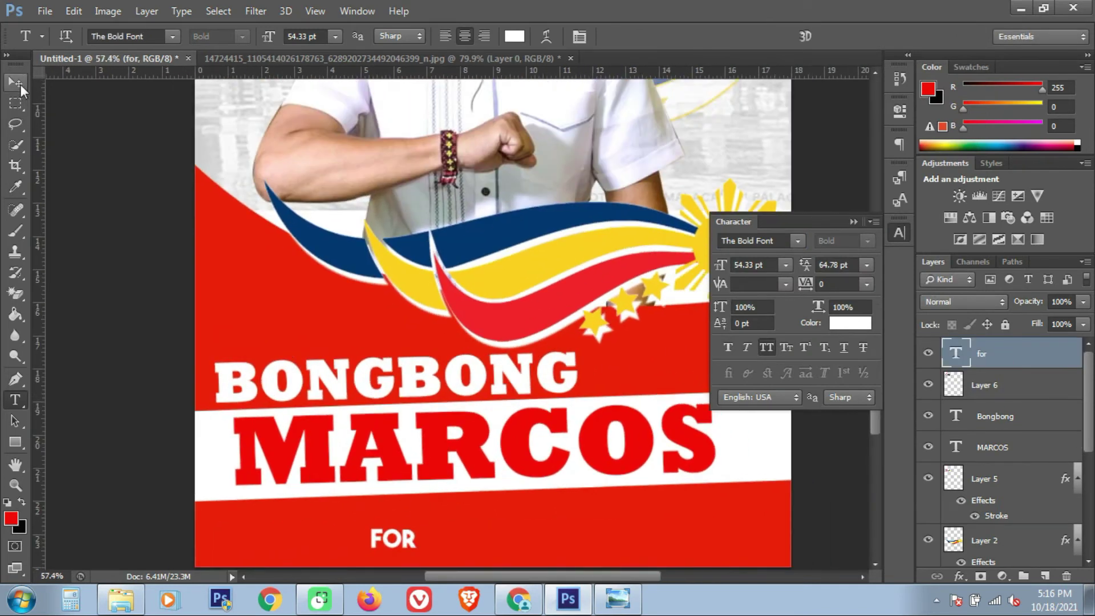
- Move the FOR text to the poster's lower-left corner and duplicate it beside the original
{"action": "left_click", "coordinate": [16, 83]}
{"action": "scroll", "coordinate": [318, 532], "scroll_direction": "down", "scroll_amount": 2}
{"action": "left_click_drag", "start_coordinate": [348, 492], "coordinate": [284, 477]}
{"action": "scroll", "coordinate": [254, 535], "scroll_direction": "up", "scroll_amount": 2}
- Replace the wording of the duplicated FOR text with PRESIDENT
{"action": "left_click", "coordinate": [27, 402]}
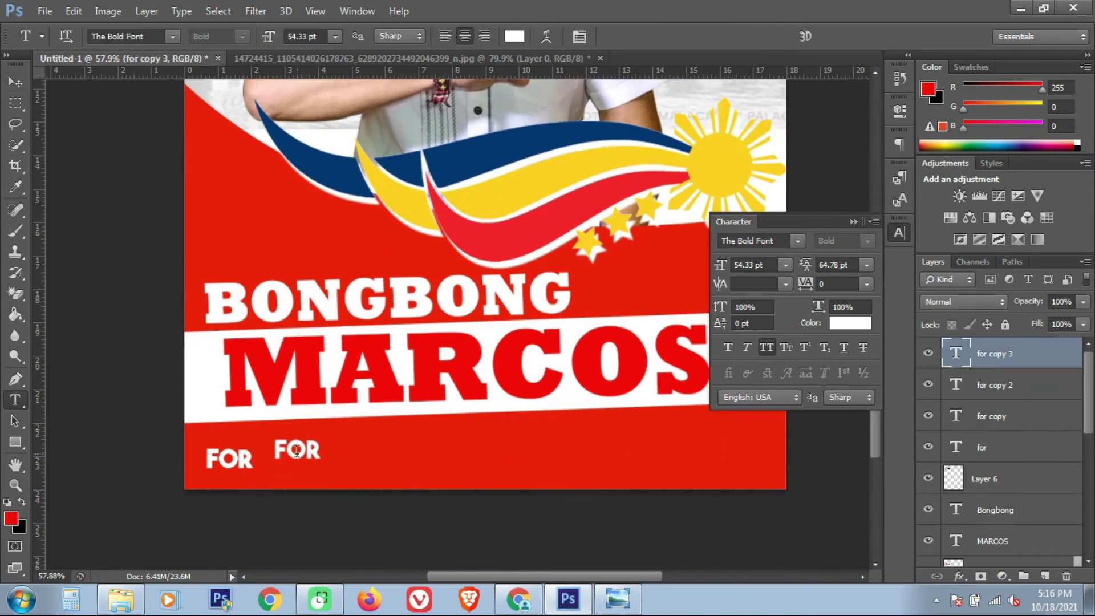
{"action": "double_click", "coordinate": [297, 450]}
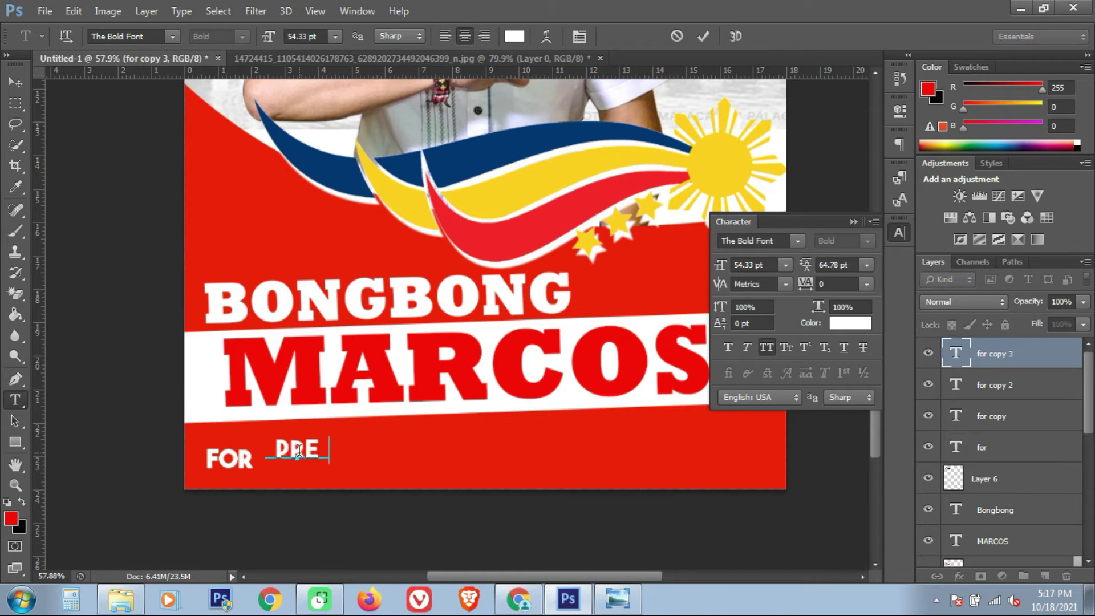
{"action": "left_click", "coordinate": [986, 359]}
{"action": "scroll", "coordinate": [401, 449], "scroll_direction": "down", "scroll_amount": 2}
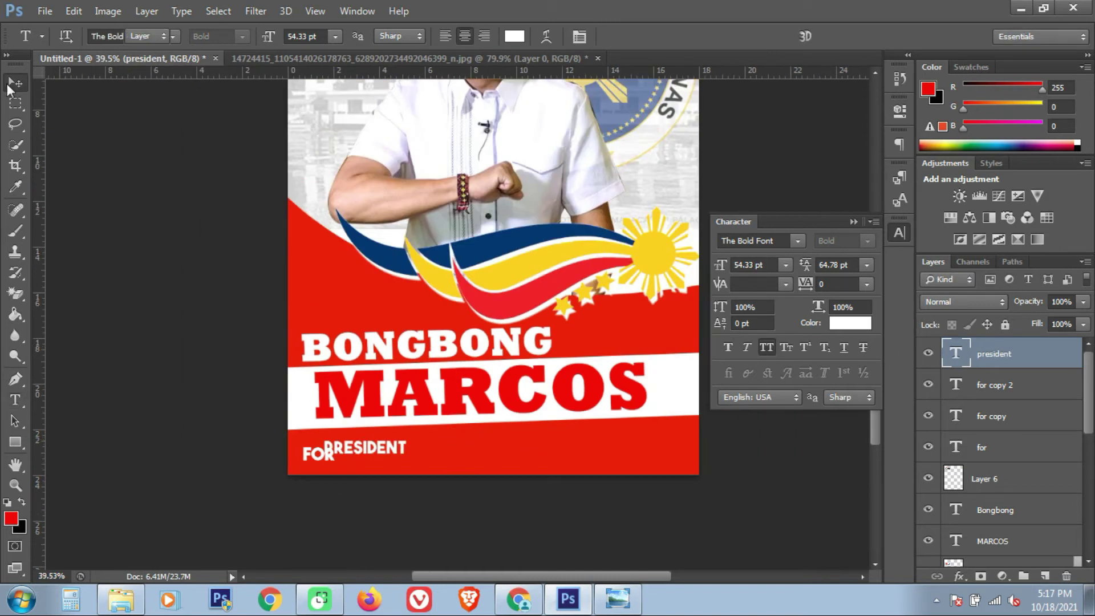
- Place PRESIDENT to the right of FOR, scaled to about 362% wide and 310% high and rotated about -0.62°
{"action": "left_click_drag", "start_coordinate": [406, 458], "coordinate": [667, 451]}
{"action": "left_click_drag", "start_coordinate": [520, 479], "coordinate": [519, 489]}
{"action": "left_click_drag", "start_coordinate": [582, 464], "coordinate": [594, 462]}
{"action": "left_click_drag", "start_coordinate": [685, 496], "coordinate": [686, 494]}
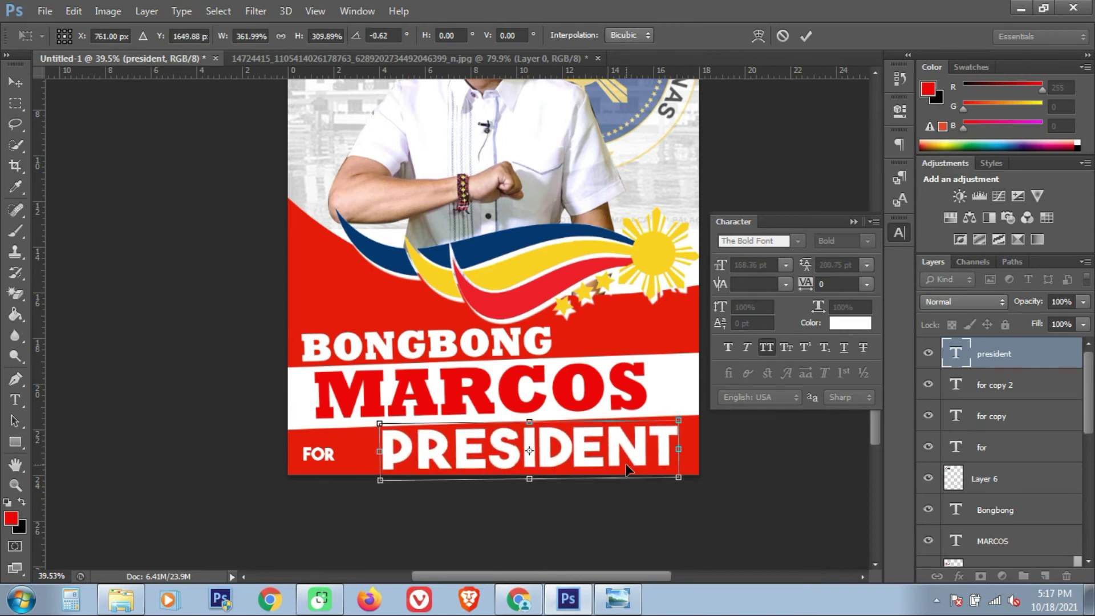
{"action": "key", "text": "Return"}
- Delete the surplus FOR copies and enlarge the remaining FOR text to about 176%, next to PRESIDENT
{"action": "left_click", "coordinate": [332, 454]}
{"action": "mouse_move", "coordinate": [350, 466]}
{"action": "left_mouse_down"}
{"action": "mouse_move", "coordinate": [370, 481]}
{"action": "mouse_move", "coordinate": [342, 467]}
{"action": "mouse_move", "coordinate": [368, 465]}
{"action": "left_mouse_up"}
{"action": "key", "text": "Return"}
{"action": "key", "text": "Delete"}
{"action": "key", "text": "Escape"}
{"action": "key", "text": "Delete"}
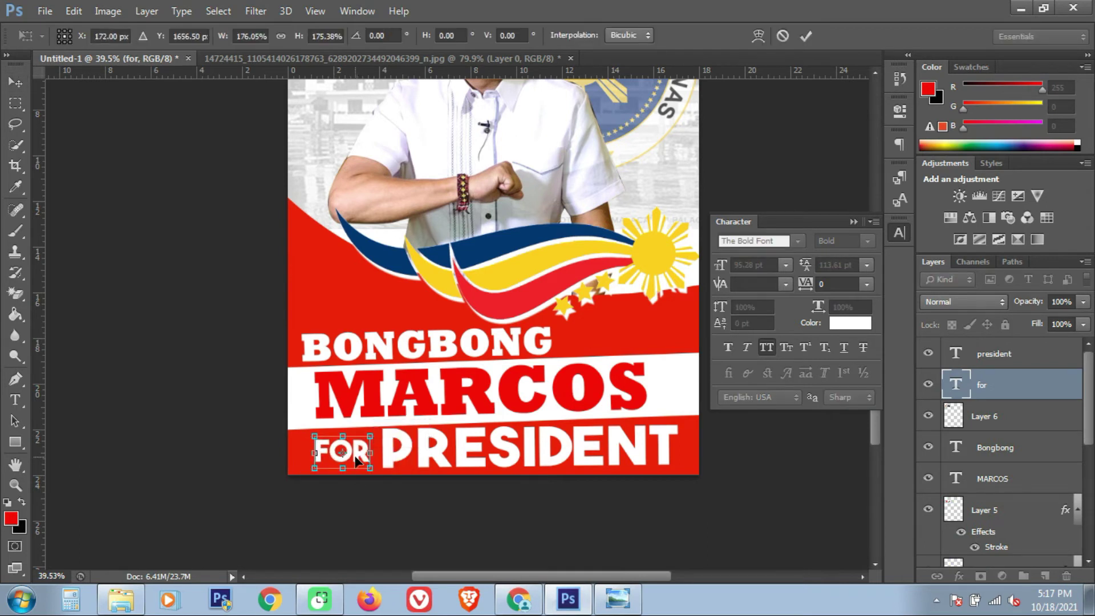
{"action": "key", "text": "Return"}
- Reduce PRESIDENT to about 92% of its width and 80% of its height and rotate it about -0.83°
{"action": "left_click", "coordinate": [513, 453]}
{"action": "left_click_drag", "start_coordinate": [529, 417], "coordinate": [530, 429]}
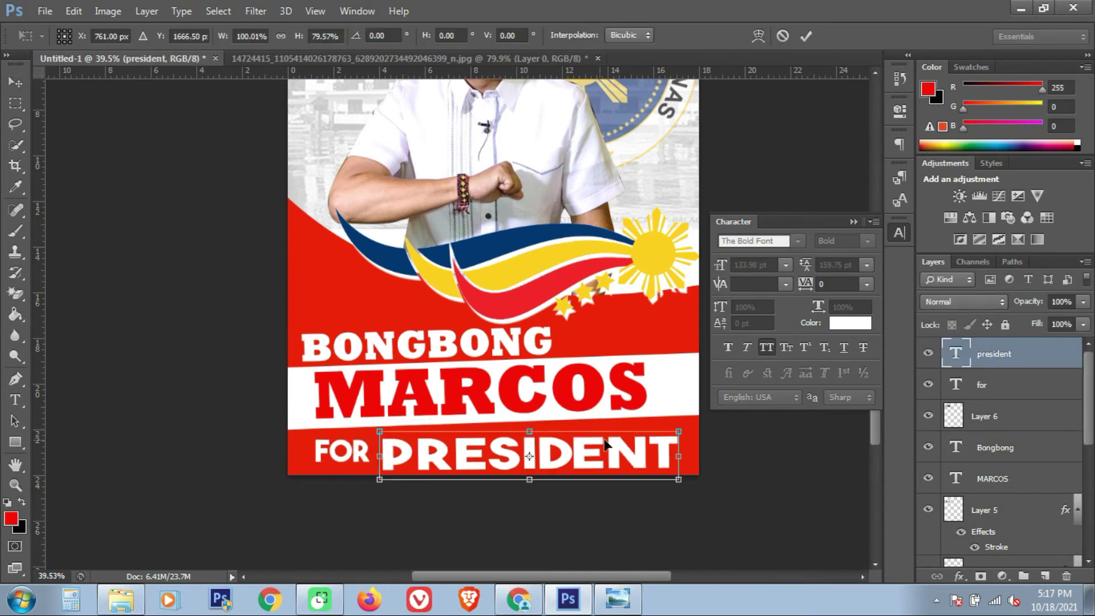
{"action": "left_click_drag", "start_coordinate": [667, 455], "coordinate": [614, 455]}
{"action": "left_click_drag", "start_coordinate": [666, 493], "coordinate": [669, 496]}
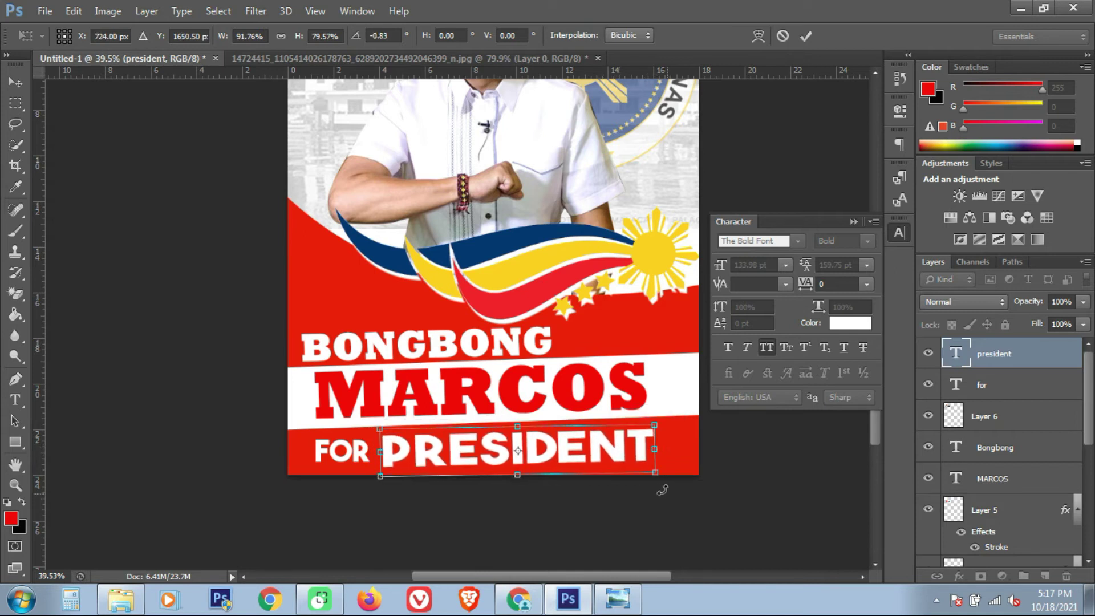
{"action": "key", "text": "Return"}
{"action": "left_click", "coordinate": [349, 450]}
{"action": "left_click", "coordinate": [501, 461]}
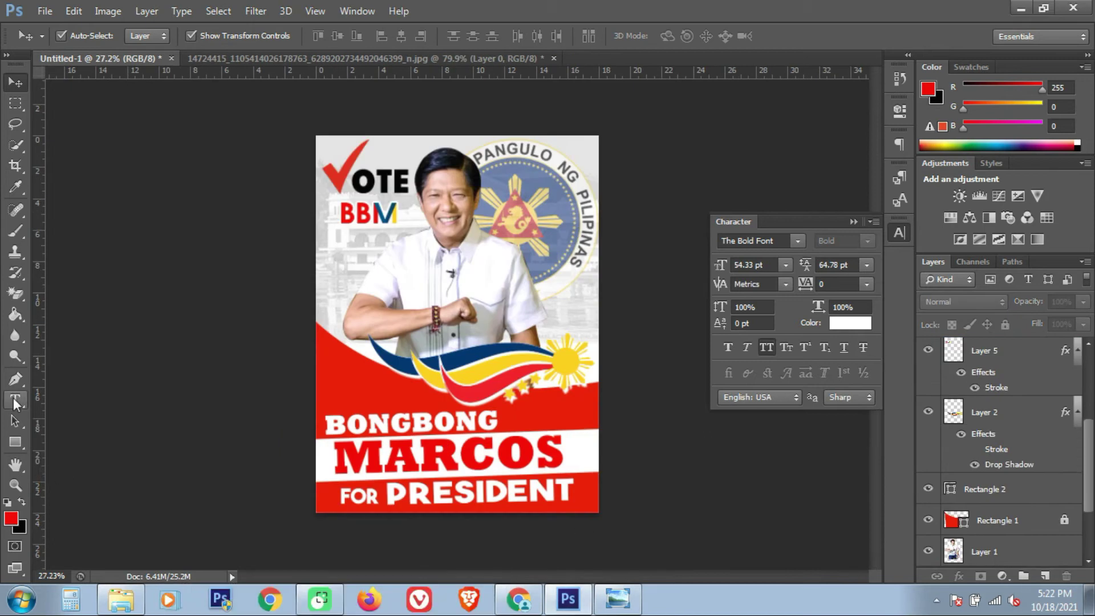
{"action": "left_click", "coordinate": [509, 463]}
{"action": "double_click", "coordinate": [509, 462]}
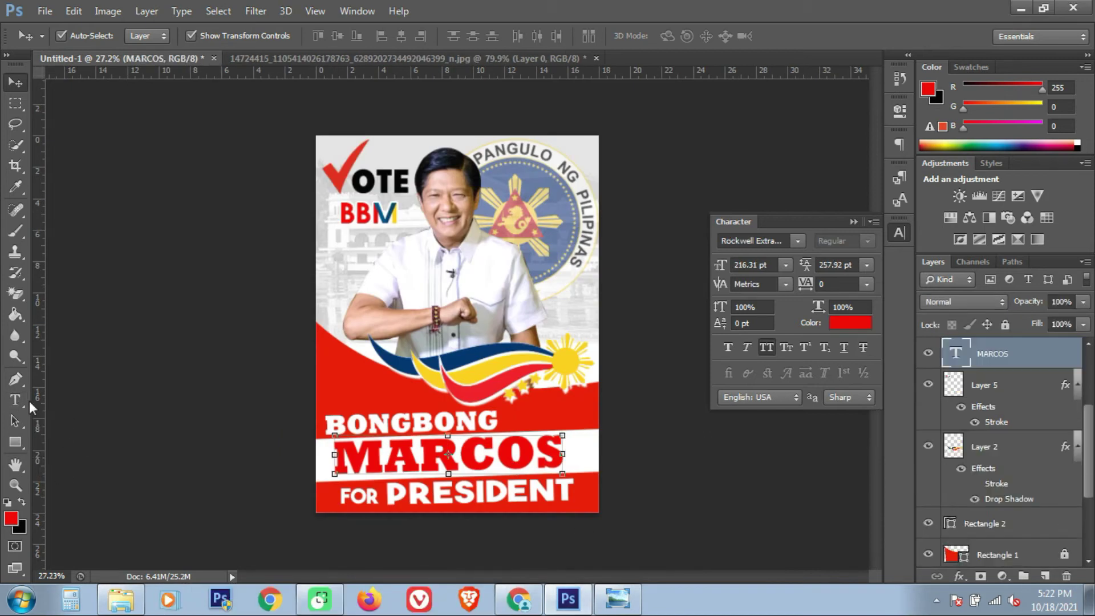
{"action": "key", "text": "ctrl+a"}
{"action": "left_click", "coordinate": [1007, 355]}
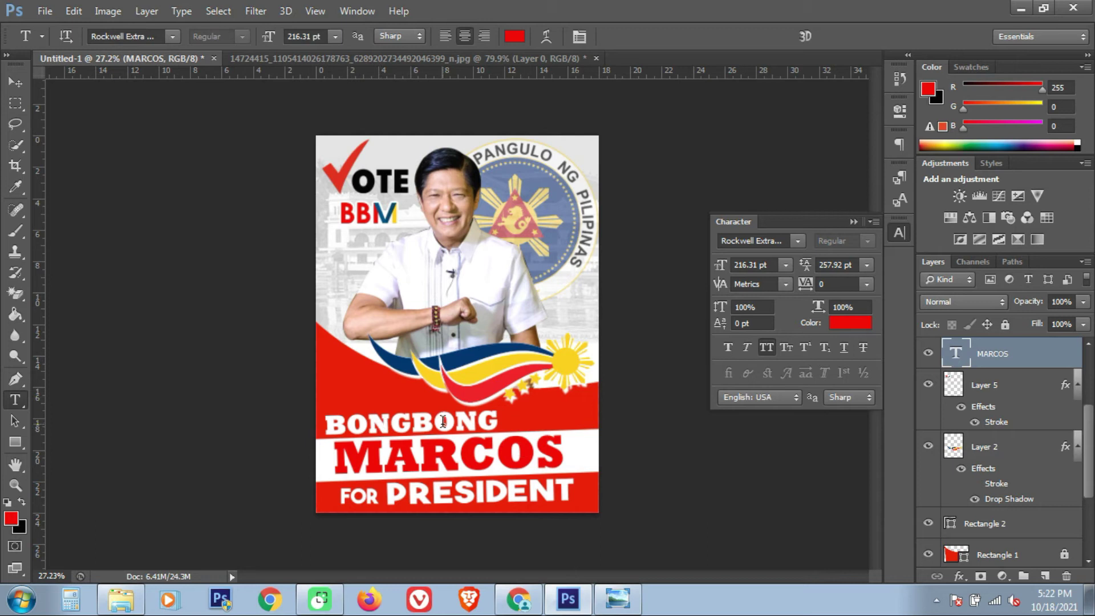
- Recolor the PRESIDENT text dark blue (003470) by sampling the flag ribbon's blue stripe
{"action": "double_click", "coordinate": [458, 493]}
{"action": "left_click", "coordinate": [851, 323]}
{"action": "left_click", "coordinate": [485, 368]}
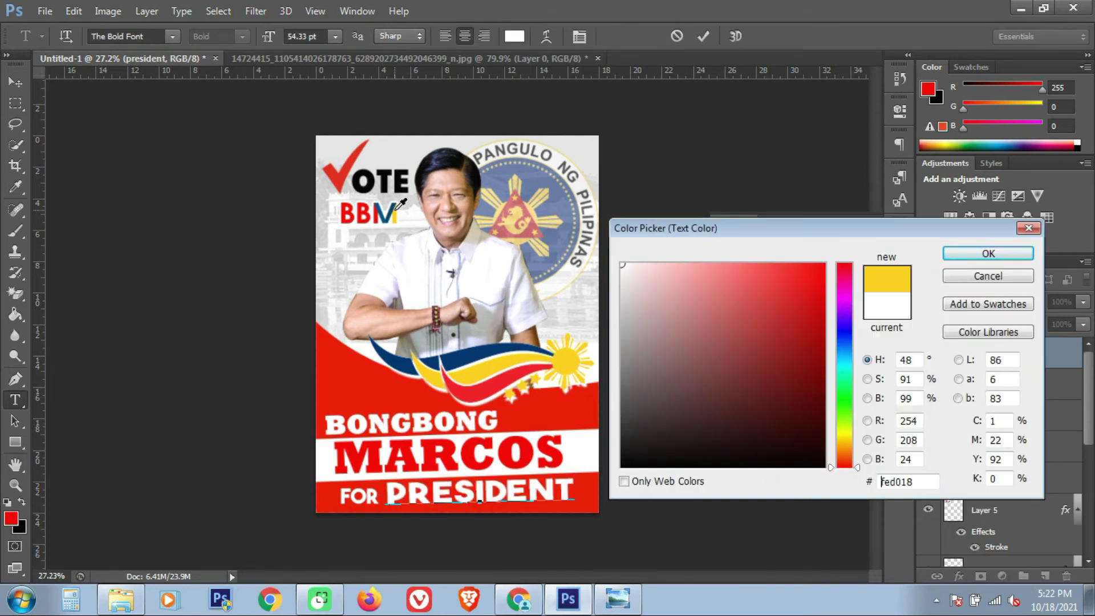
{"action": "left_click", "coordinate": [456, 350]}
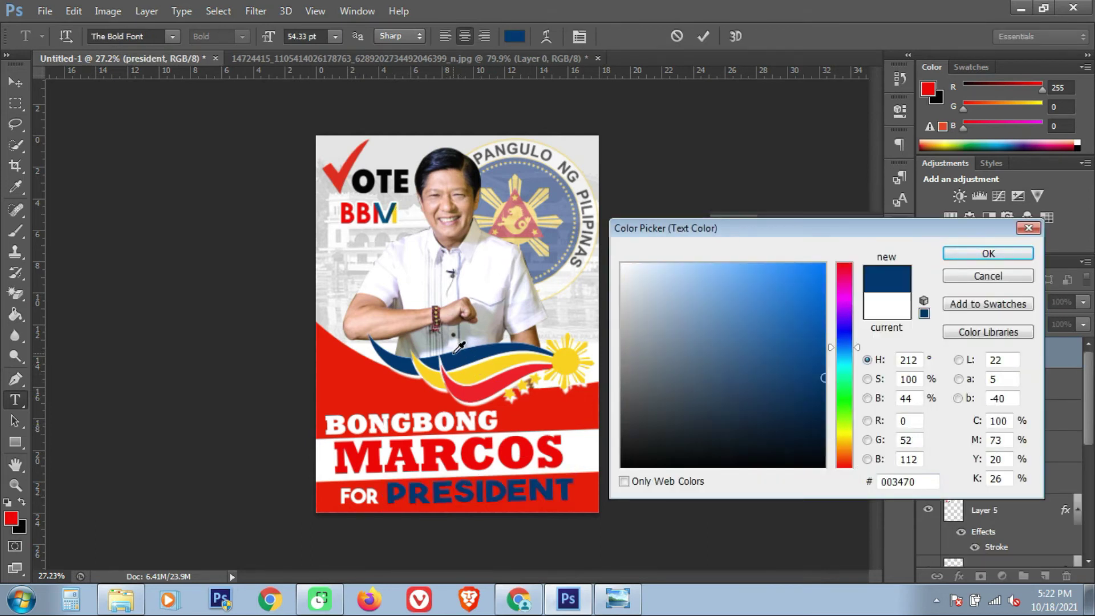
{"action": "left_click", "coordinate": [980, 353]}
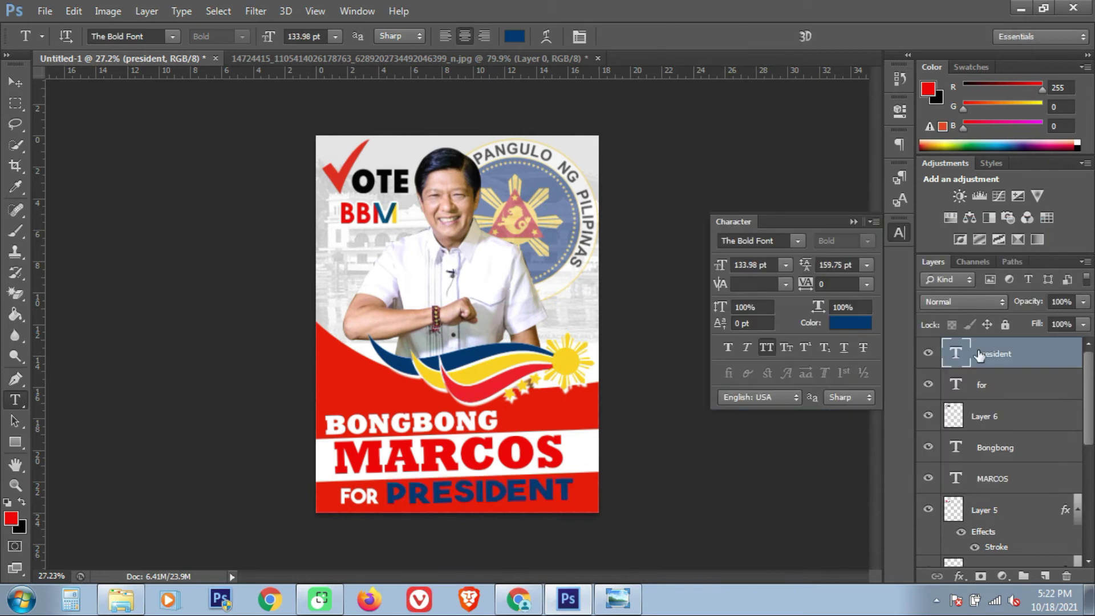
- Add a white outside stroke of 10 px to the PRESIDENT text
{"action": "right_click", "coordinate": [980, 352]}
{"action": "left_click", "coordinate": [700, 89]}
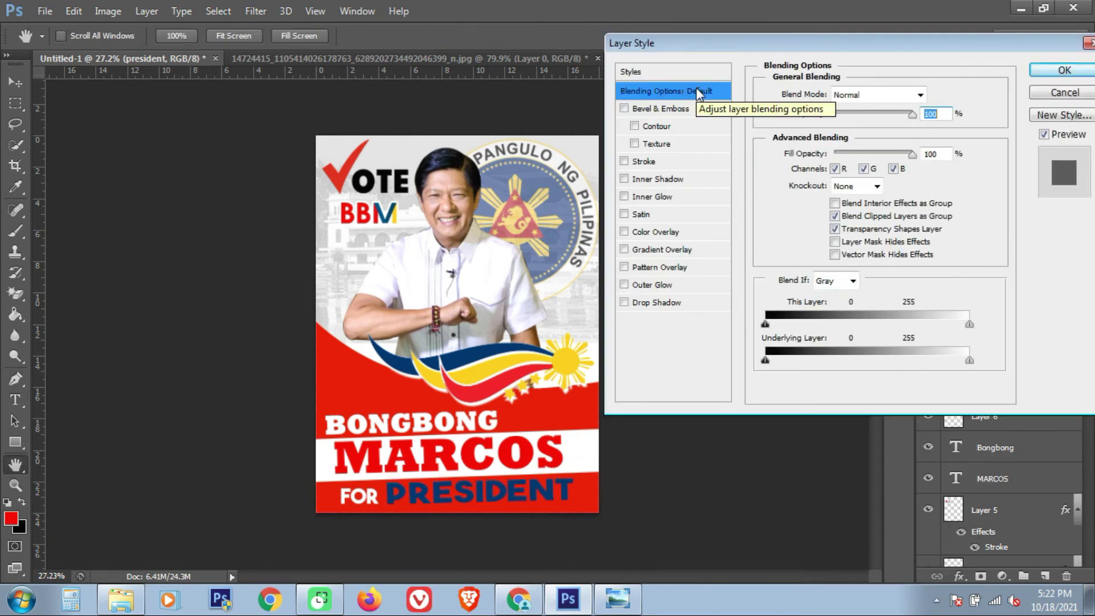
{"action": "left_click", "coordinate": [656, 163]}
{"action": "left_click", "coordinate": [801, 203]}
{"action": "left_click_drag", "start_coordinate": [639, 274], "coordinate": [572, 181]}
{"action": "left_click", "coordinate": [948, 256]}
{"action": "left_click_drag", "start_coordinate": [825, 93], "coordinate": [830, 94]}
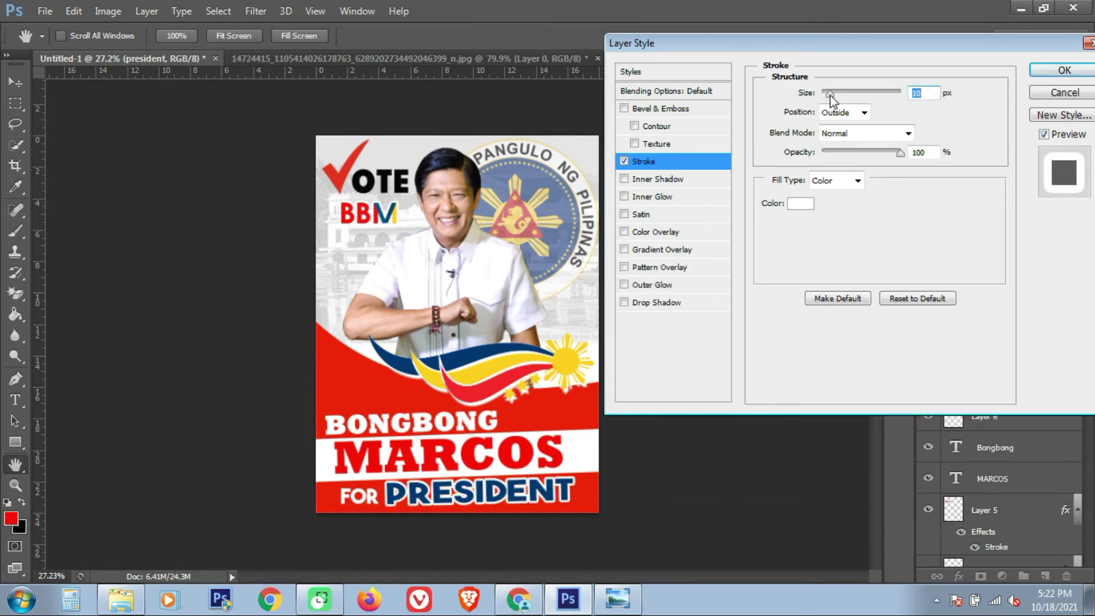
{"action": "left_click", "coordinate": [1052, 72]}
- Move the PRESIDENT text slightly right to widen its gap from FOR
{"action": "left_click", "coordinate": [16, 82]}
{"action": "left_click", "coordinate": [638, 566]}
{"action": "scroll", "coordinate": [544, 469], "scroll_direction": "up", "scroll_amount": 6}
{"action": "left_click_drag", "start_coordinate": [520, 474], "coordinate": [548, 410]}
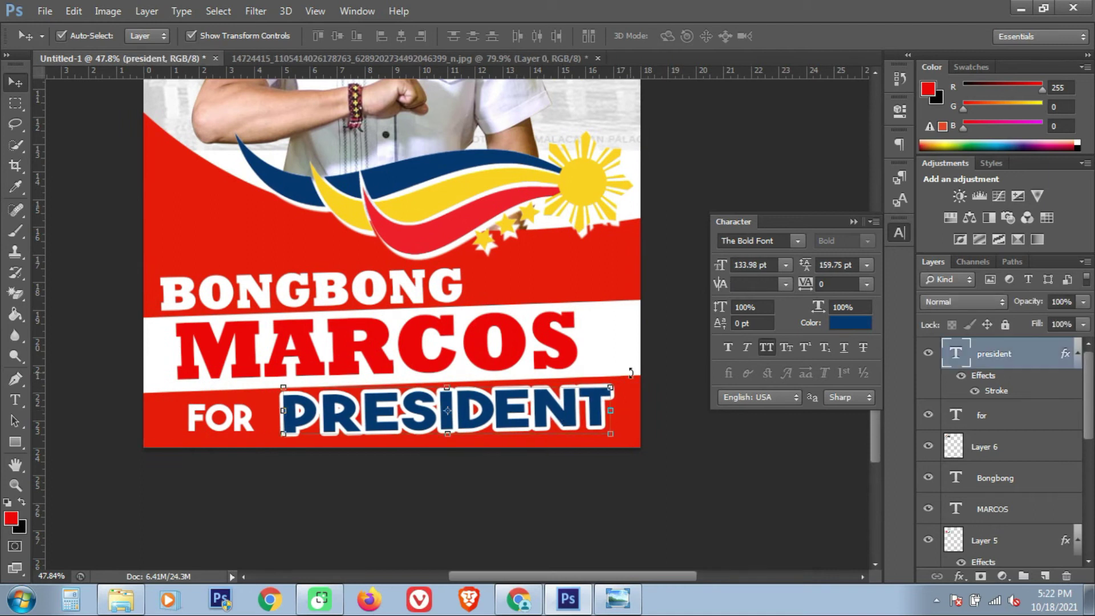
- Try several fonts on the PRESIDENT text, including Alphakind and Beauty Mountains, and apply Candy Beans
{"action": "left_click", "coordinate": [15, 400]}
{"action": "double_click", "coordinate": [447, 411]}
{"action": "left_click", "coordinate": [798, 241]}
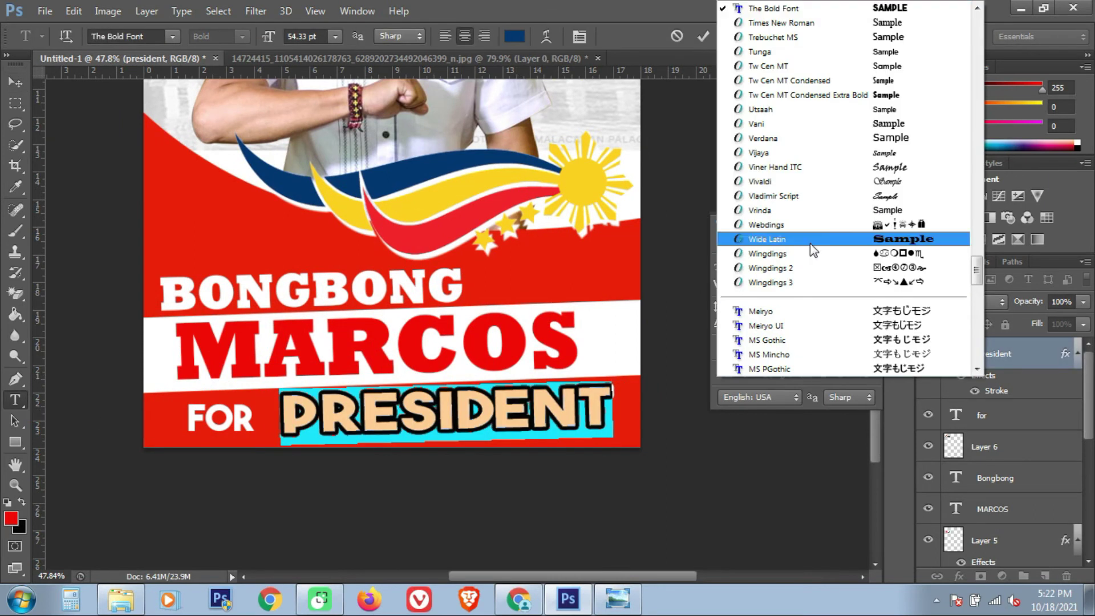
{"action": "scroll", "coordinate": [883, 35], "scroll_direction": "up", "scroll_amount": 20}
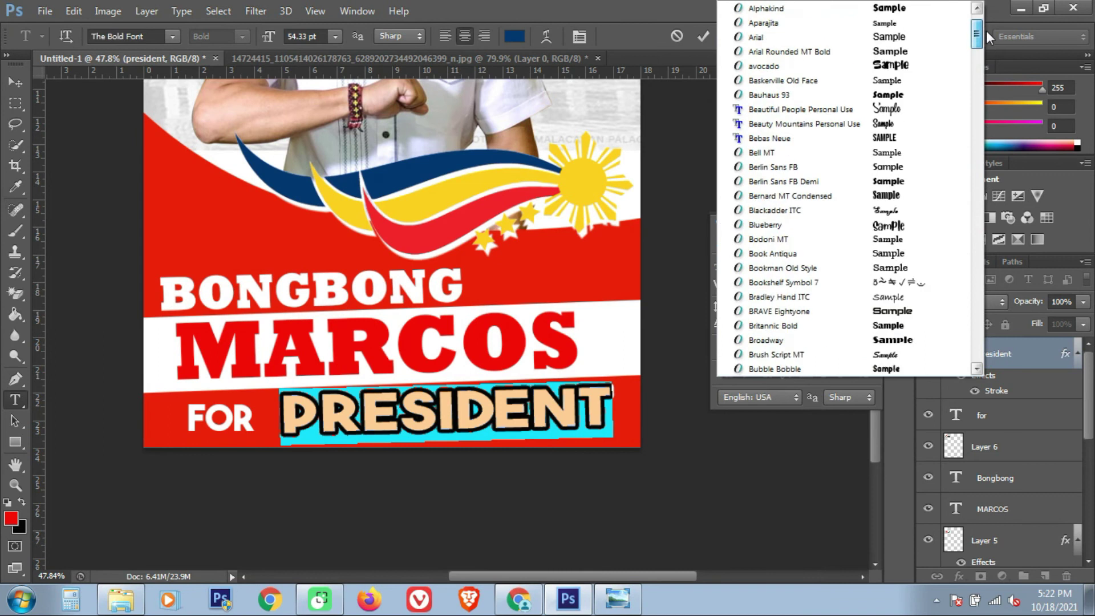
{"action": "left_click", "coordinate": [894, 52]}
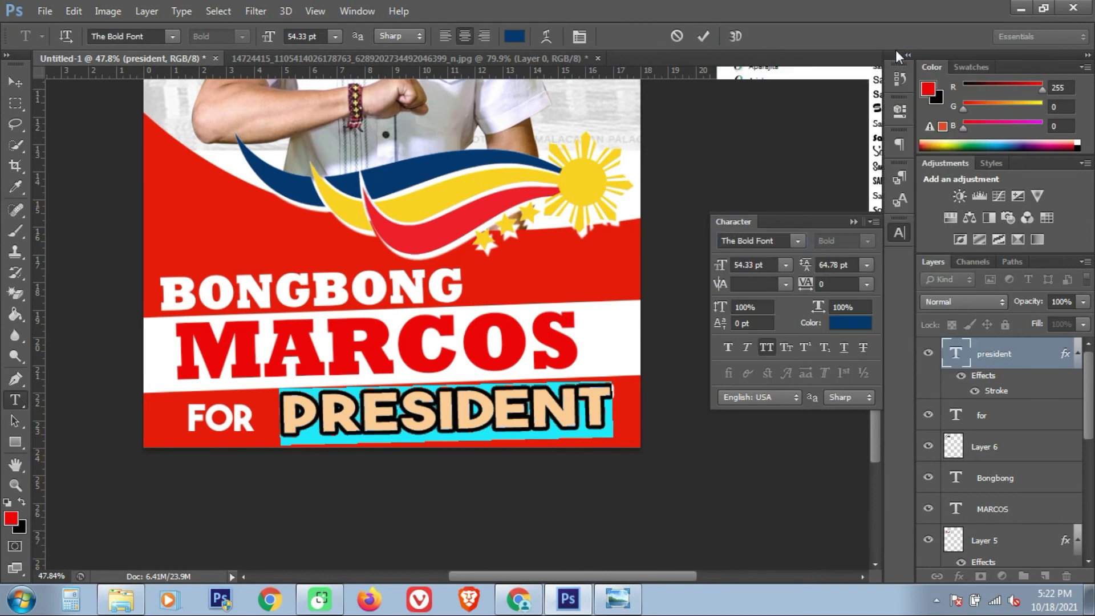
{"action": "left_click", "coordinate": [982, 354]}
{"action": "double_click", "coordinate": [534, 410]}
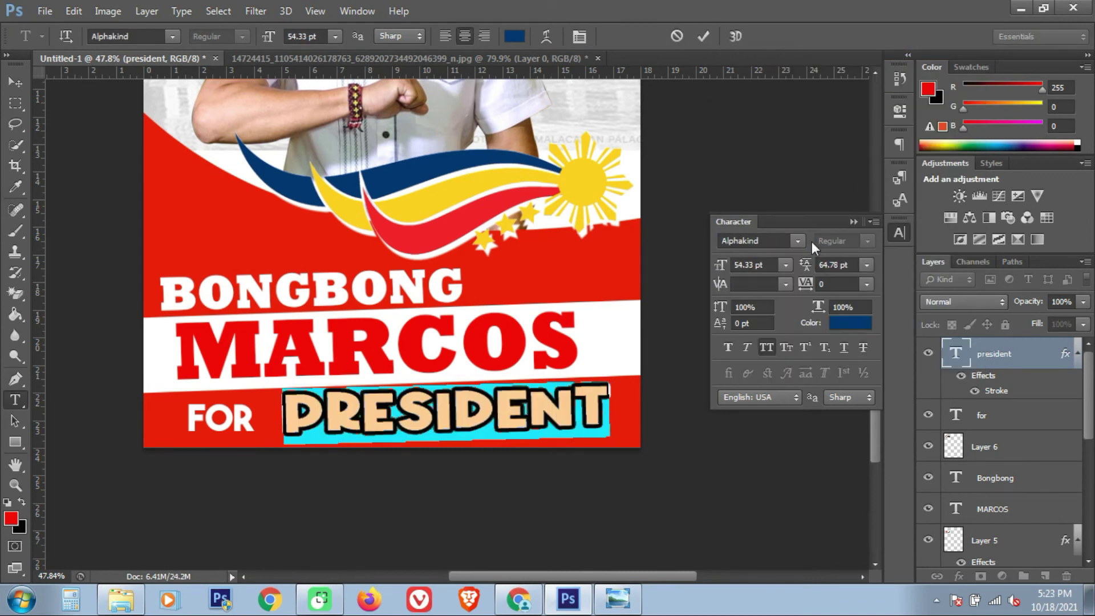
{"action": "left_click", "coordinate": [799, 241]}
{"action": "left_click", "coordinate": [913, 124]}
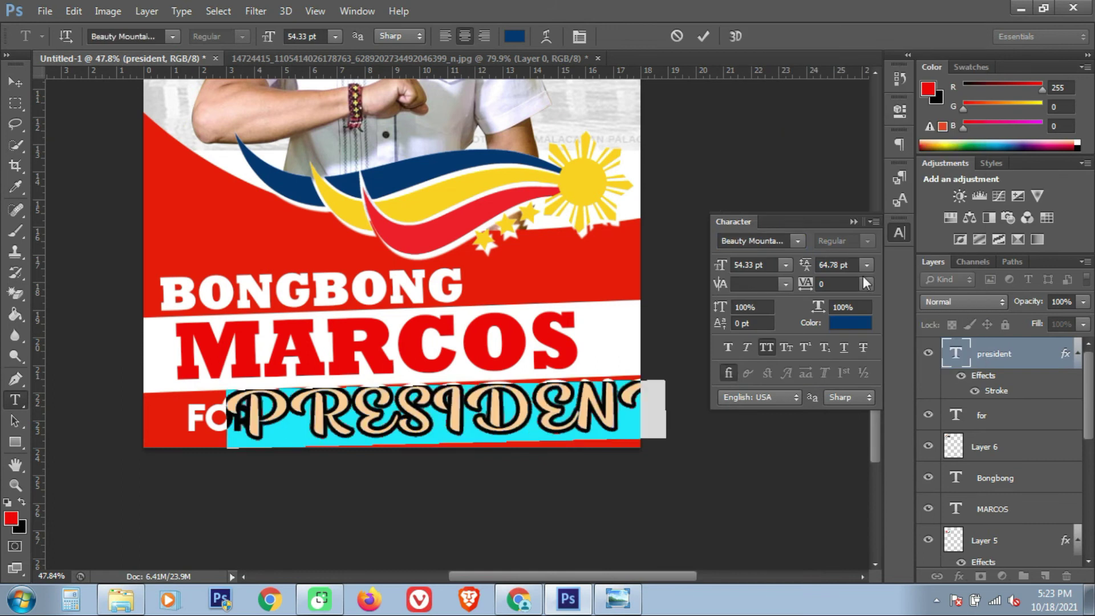
{"action": "left_click", "coordinate": [805, 243]}
{"action": "left_click", "coordinate": [887, 371]}
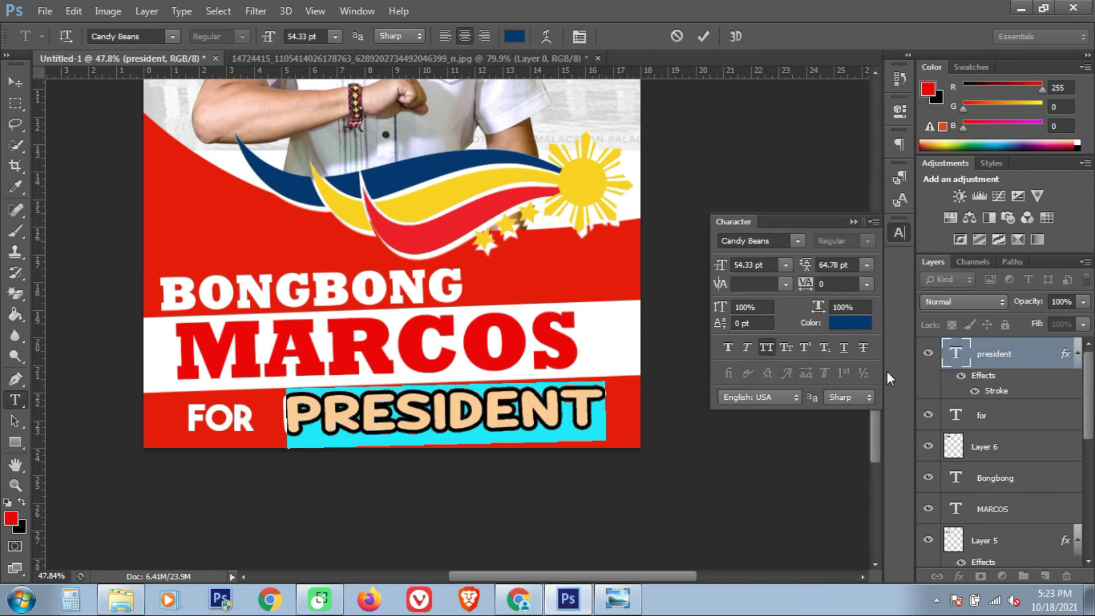
{"action": "left_click", "coordinate": [1004, 362]}
- Move the PRESIDENT text slightly down and rotate it about 0.56°
{"action": "left_click_drag", "start_coordinate": [566, 416], "coordinate": [567, 420]}
{"action": "key", "text": "ctrl+t"}
{"action": "mouse_move", "coordinate": [621, 384]}
{"action": "left_mouse_down"}
{"action": "mouse_move", "coordinate": [660, 354]}
{"action": "mouse_move", "coordinate": [640, 375]}
{"action": "left_mouse_up"}
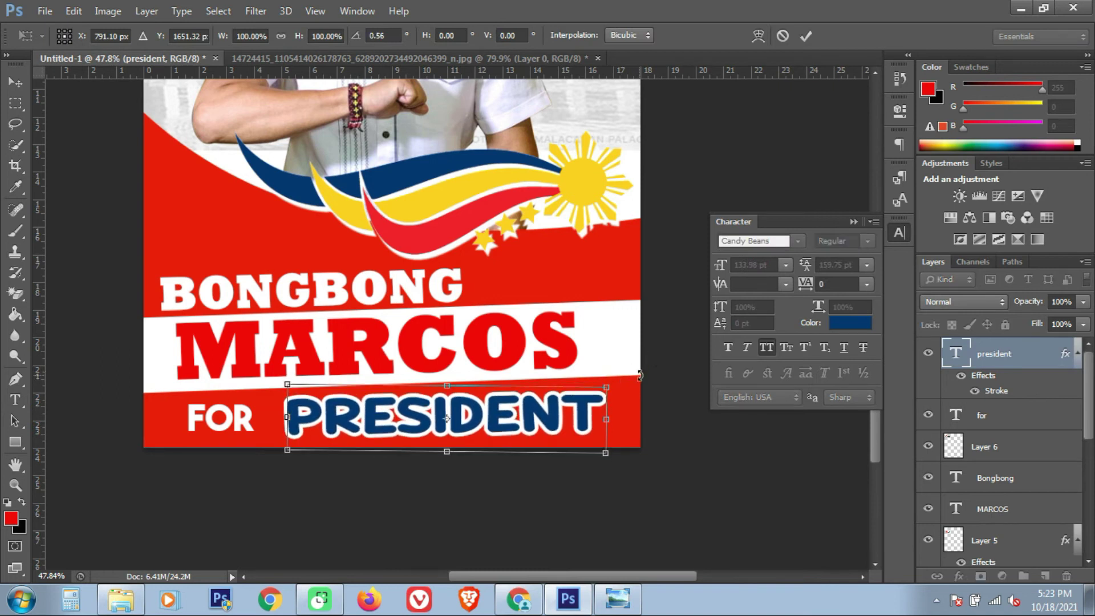
{"action": "key", "text": "Return"}
- Move FOR right and PRESIDENT slightly left so the two words sit closer together
{"action": "left_click_drag", "start_coordinate": [223, 416], "coordinate": [242, 415]}
{"action": "scroll", "coordinate": [242, 416], "scroll_direction": "down", "scroll_amount": 3}
{"action": "left_click_drag", "start_coordinate": [367, 426], "coordinate": [364, 424]}
- Recolor the MARCOS text dark blue (003470) by sampling the blue of PRESIDENT
{"action": "double_click", "coordinate": [362, 360]}
{"action": "left_click", "coordinate": [842, 324]}
{"action": "left_click", "coordinate": [505, 234]}
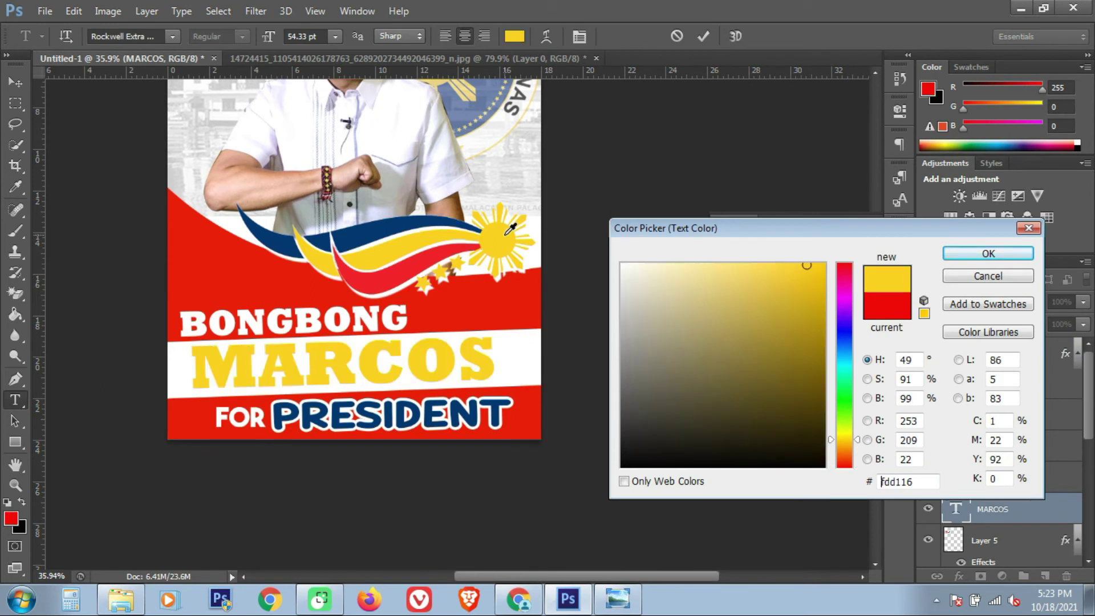
{"action": "left_click", "coordinate": [478, 413]}
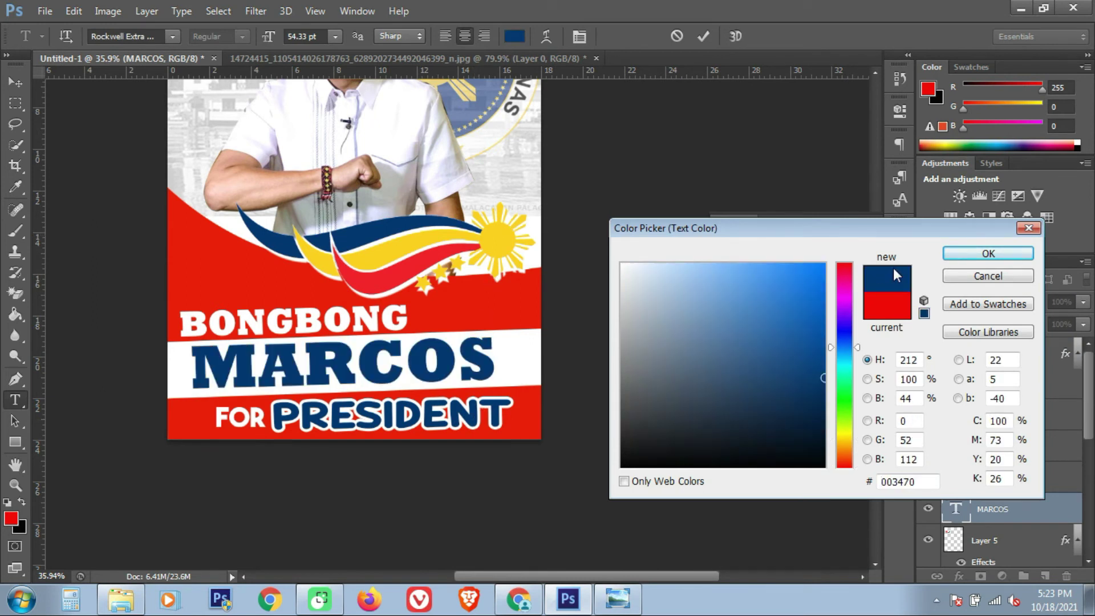
{"action": "left_click", "coordinate": [988, 254]}
{"action": "left_click", "coordinate": [15, 82]}
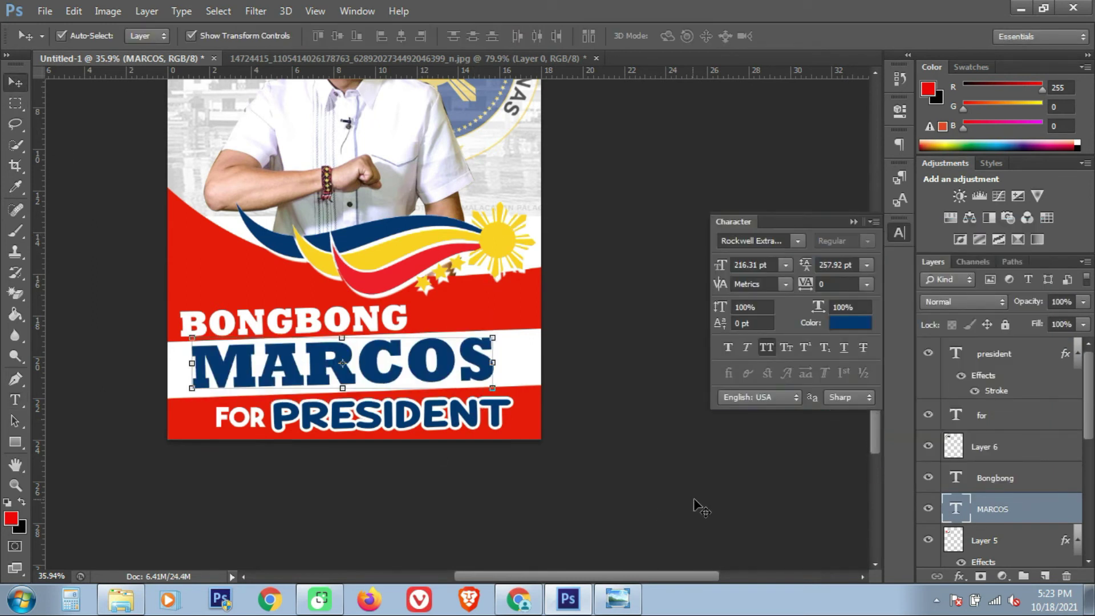
- Recolor the white band behind MARCOS yellow by sampling the ribbon's sun
{"action": "left_click", "coordinate": [502, 349]}
{"action": "scroll", "coordinate": [956, 536], "scroll_direction": "down", "scroll_amount": 1}
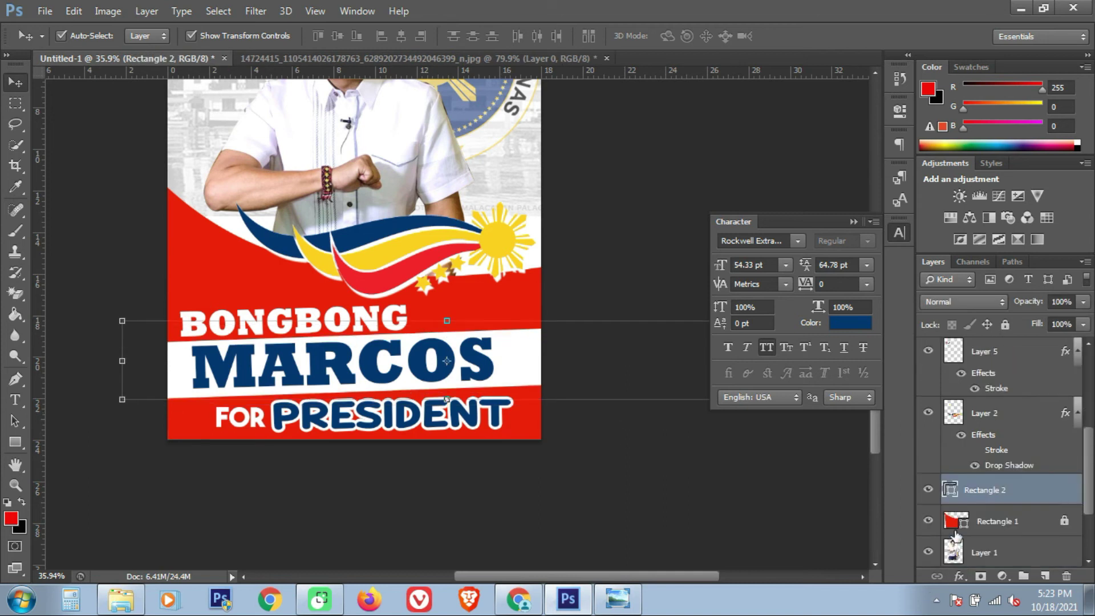
{"action": "double_click", "coordinate": [950, 490]}
{"action": "left_click", "coordinate": [510, 244]}
{"action": "left_click", "coordinate": [988, 251]}
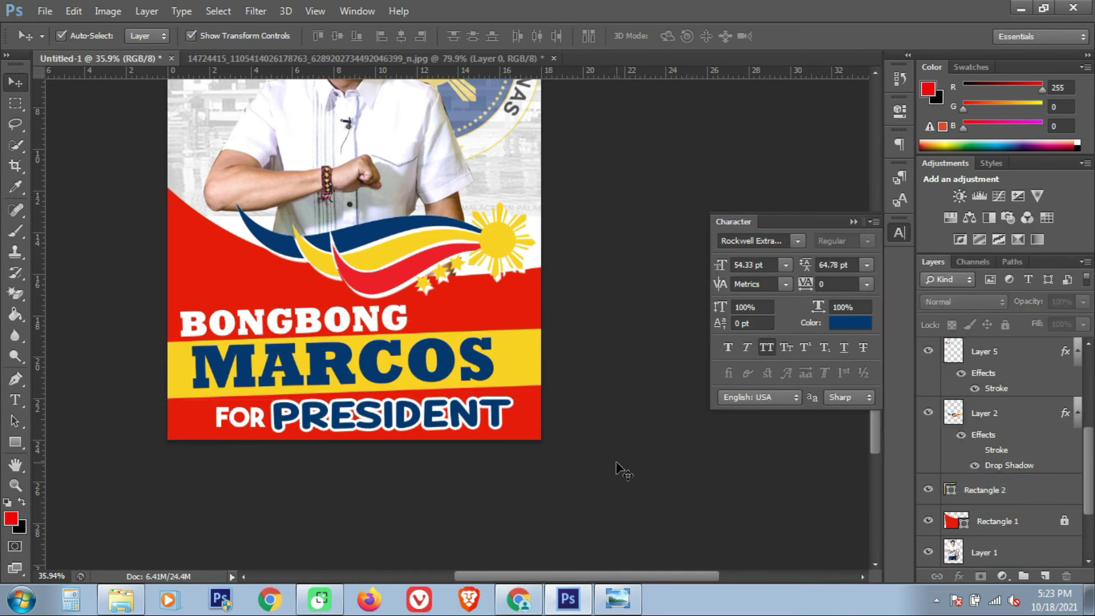
- Hide the stroke effect on the PRESIDENT text and recolor the text white
{"action": "scroll", "coordinate": [616, 468], "scroll_direction": "down", "scroll_amount": 1}
{"action": "scroll", "coordinate": [460, 511], "scroll_direction": "up", "scroll_amount": 4}
{"action": "scroll", "coordinate": [453, 388], "scroll_direction": "down", "scroll_amount": 1}
{"action": "left_click", "coordinate": [469, 423]}
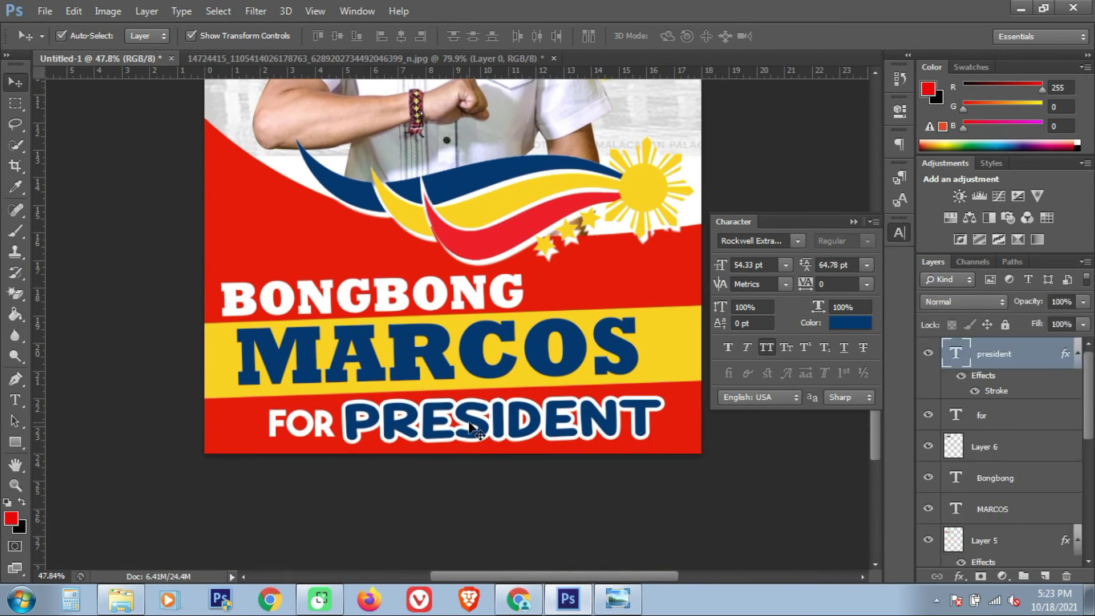
{"action": "double_click", "coordinate": [469, 427]}
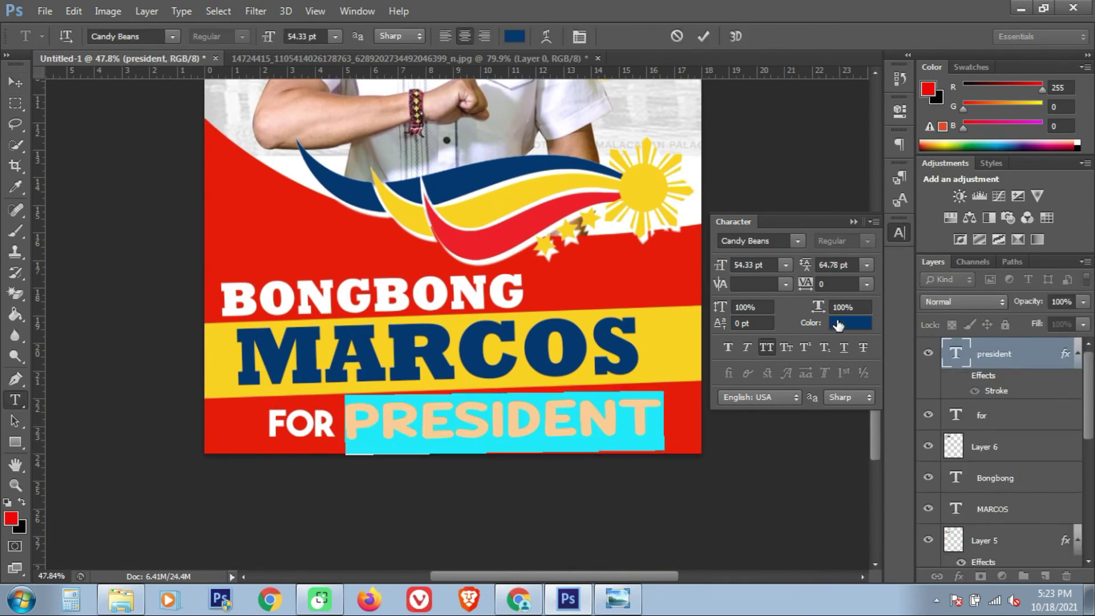
{"action": "left_click", "coordinate": [839, 326]}
{"action": "left_click", "coordinate": [623, 264]}
{"action": "left_click", "coordinate": [964, 257]}
{"action": "left_click", "coordinate": [1001, 364]}
- Change the PRESIDENT text to a heavy Franklin Gothic font in Regular style
{"action": "double_click", "coordinate": [502, 428]}
{"action": "left_click", "coordinate": [798, 241]}
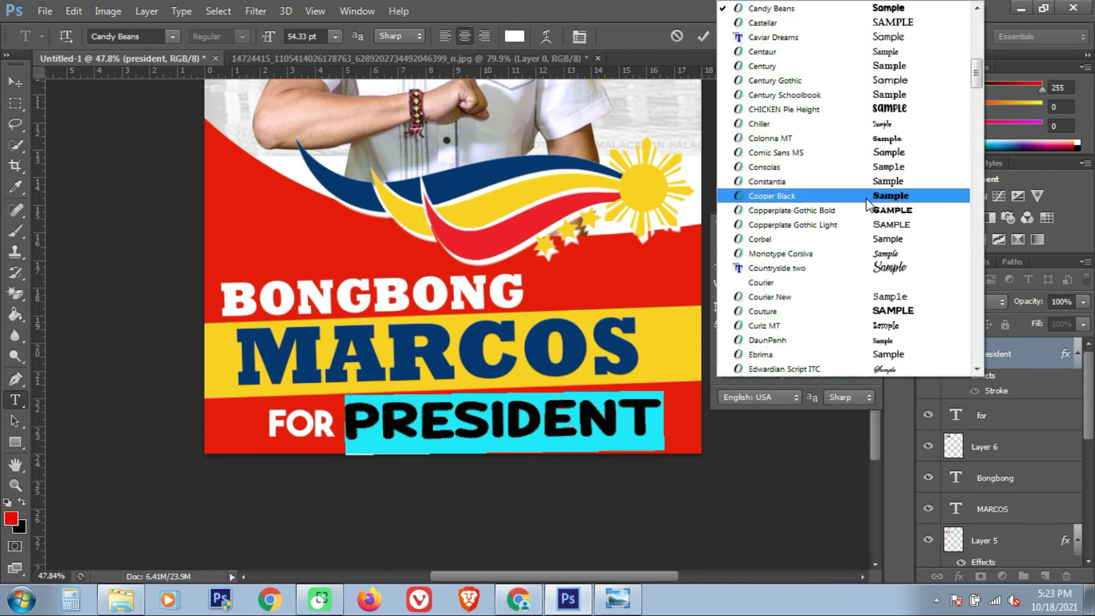
{"action": "left_click", "coordinate": [877, 107]}
{"action": "left_click", "coordinate": [793, 243]}
{"action": "scroll", "coordinate": [915, 277], "scroll_direction": "down", "scroll_amount": 10}
{"action": "left_click", "coordinate": [899, 67]}
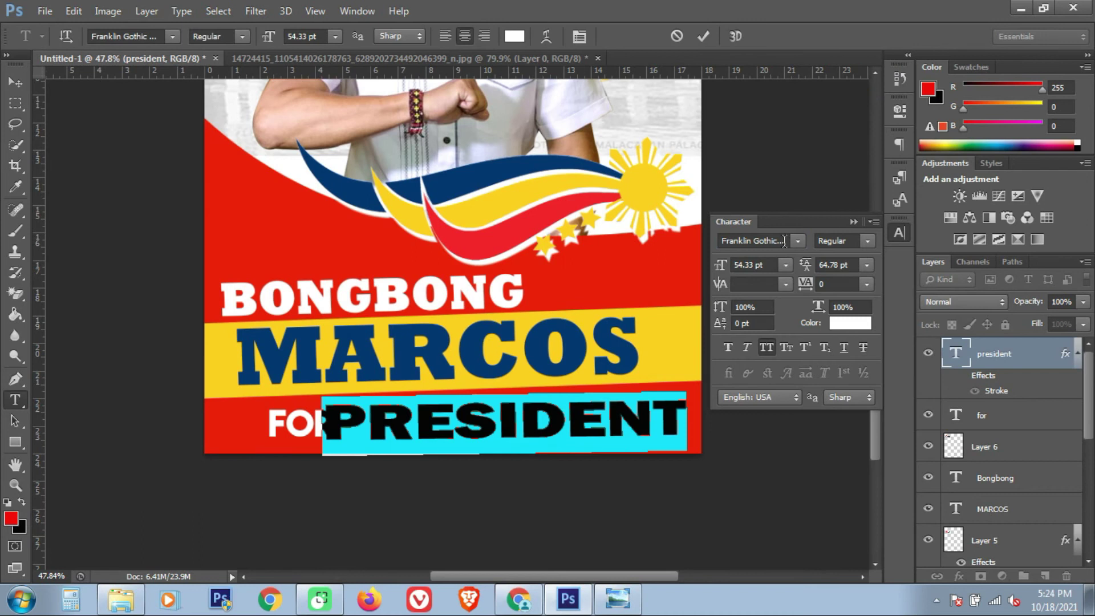
{"action": "left_click", "coordinate": [976, 350]}
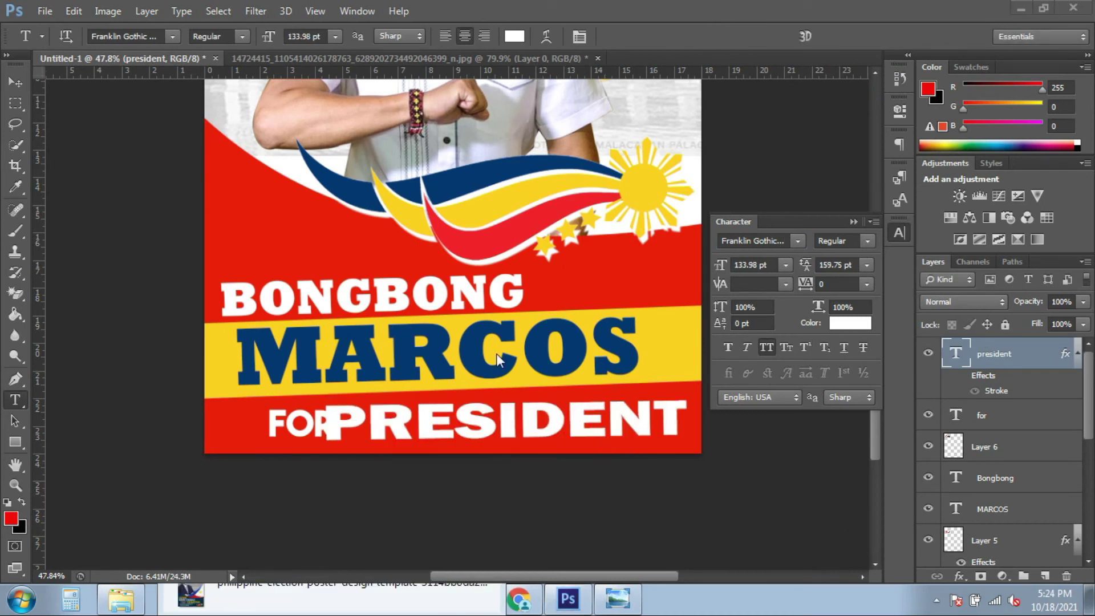
- Narrow the PRESIDENT text so it clears FOR and stretch it slightly taller
{"action": "left_click", "coordinate": [15, 83]}
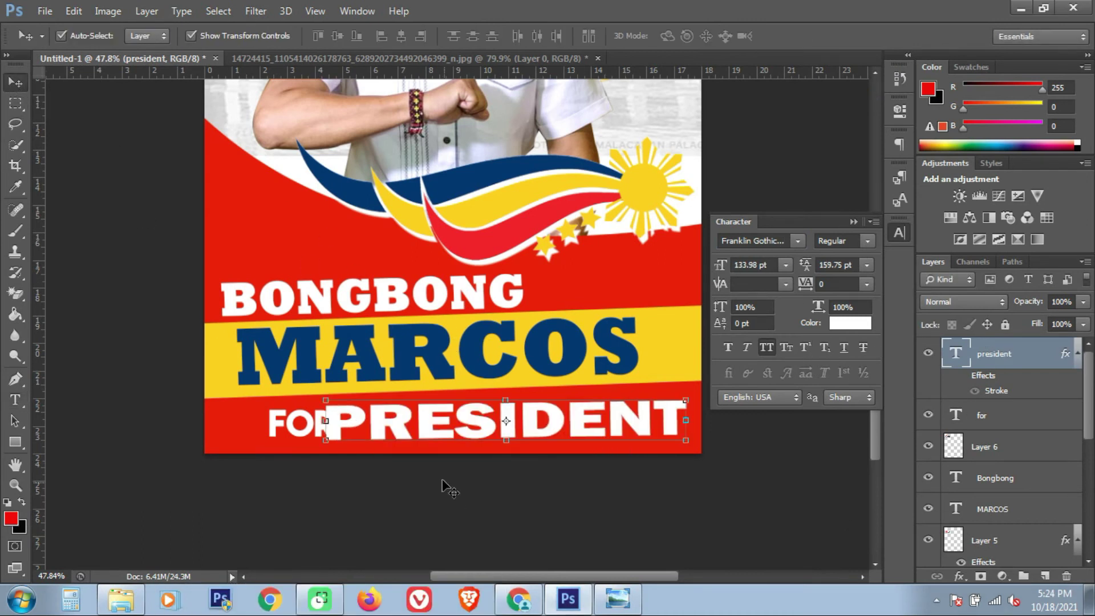
{"action": "left_click_drag", "start_coordinate": [319, 425], "coordinate": [346, 429]}
{"action": "left_click_drag", "start_coordinate": [517, 441], "coordinate": [522, 469]}
{"action": "key", "text": "Return"}
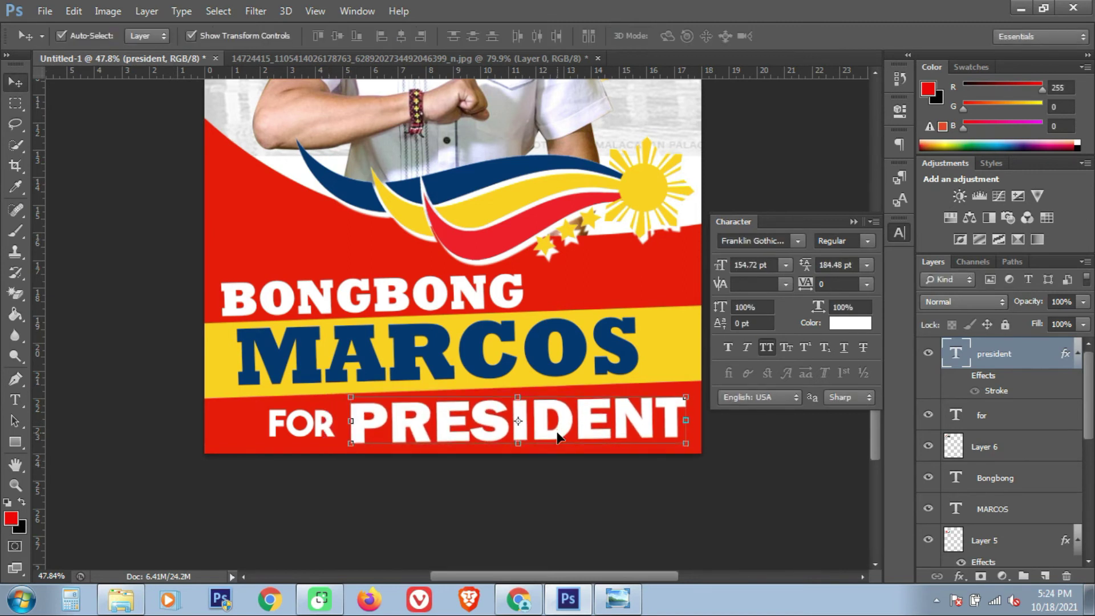
- Shift FOR and PRESIDENT slightly left to balance them on the lower red area
{"action": "left_click", "coordinate": [262, 467]}
{"action": "left_click_drag", "start_coordinate": [308, 431], "coordinate": [295, 429]}
{"action": "left_click_drag", "start_coordinate": [453, 435], "coordinate": [443, 433]}
{"action": "left_click", "coordinate": [540, 473]}
{"action": "left_click", "coordinate": [521, 416]}
{"action": "left_click", "coordinate": [533, 477]}
- Add a white outside stroke of 6 px to the MARCOS text
{"action": "scroll", "coordinate": [496, 411], "scroll_direction": "down", "scroll_amount": 4}
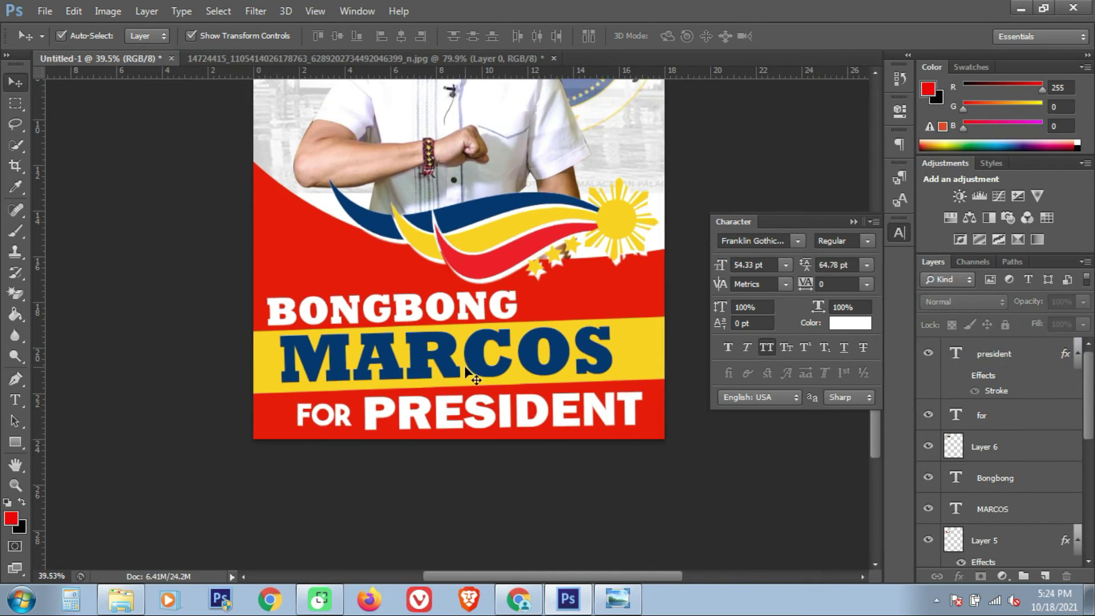
{"action": "scroll", "coordinate": [564, 459], "scroll_direction": "up", "scroll_amount": 1}
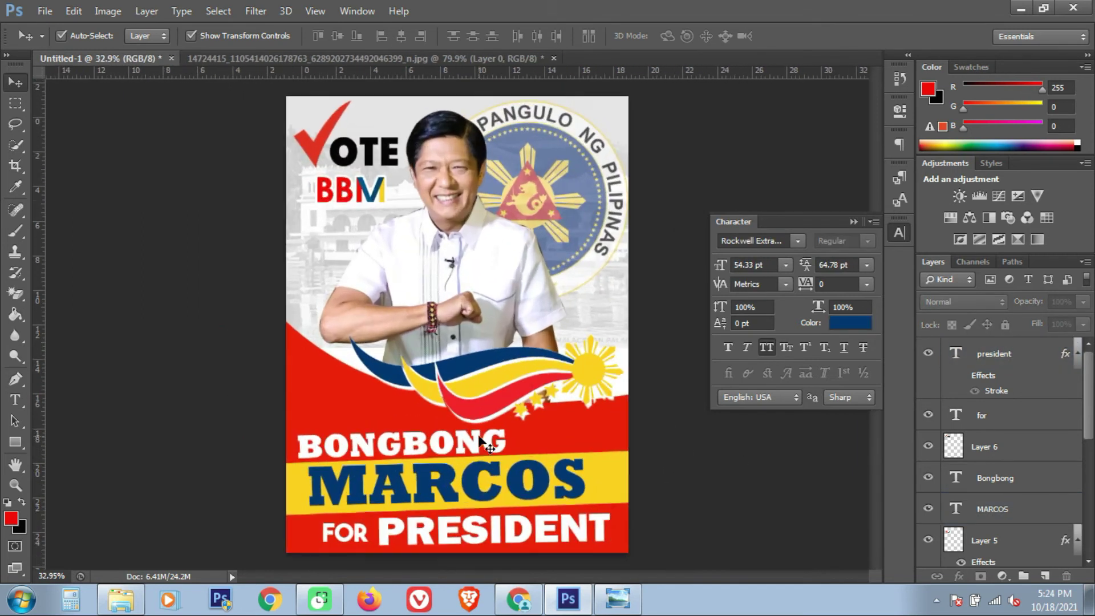
{"action": "right_click", "coordinate": [1004, 509]}
{"action": "left_click", "coordinate": [799, 12]}
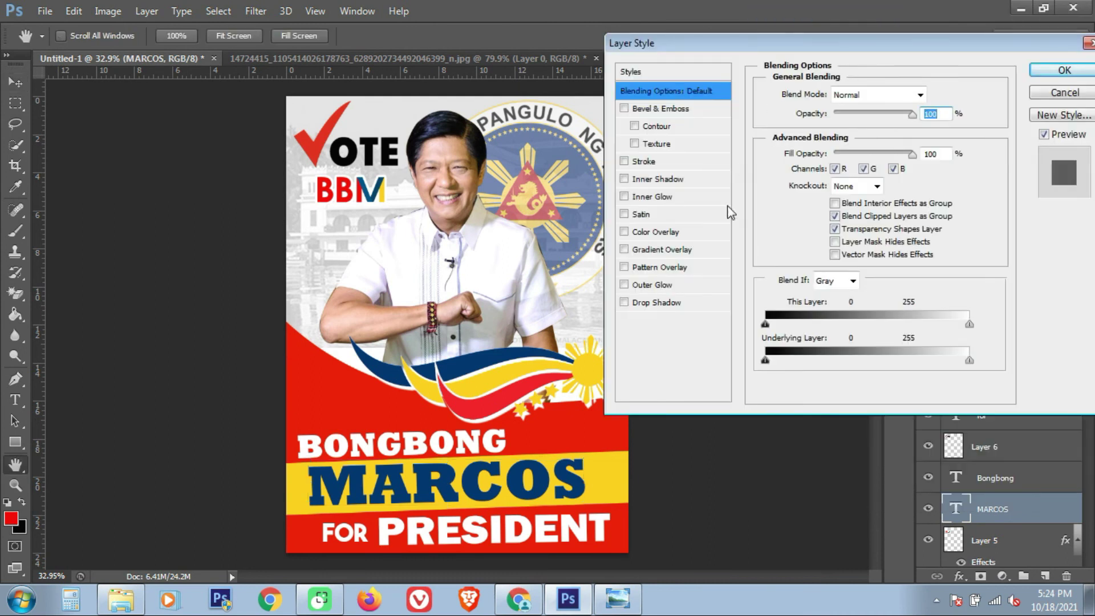
{"action": "left_click", "coordinate": [650, 161]}
{"action": "left_click", "coordinate": [794, 204]}
{"action": "left_click_drag", "start_coordinate": [747, 298], "coordinate": [618, 224]}
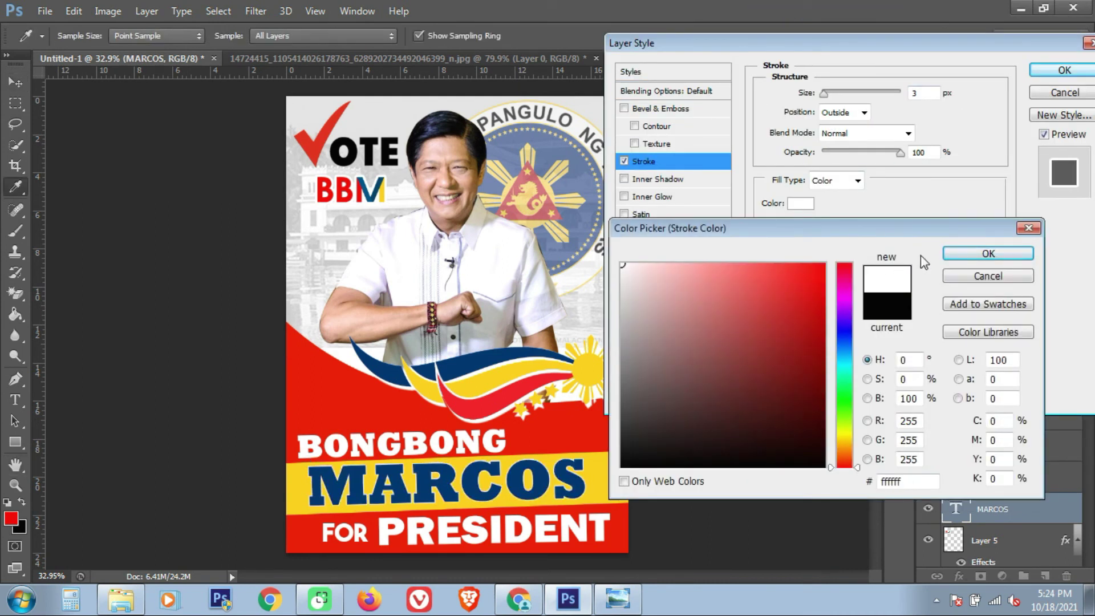
{"action": "left_click", "coordinate": [987, 252]}
{"action": "left_click_drag", "start_coordinate": [824, 95], "coordinate": [829, 95]}
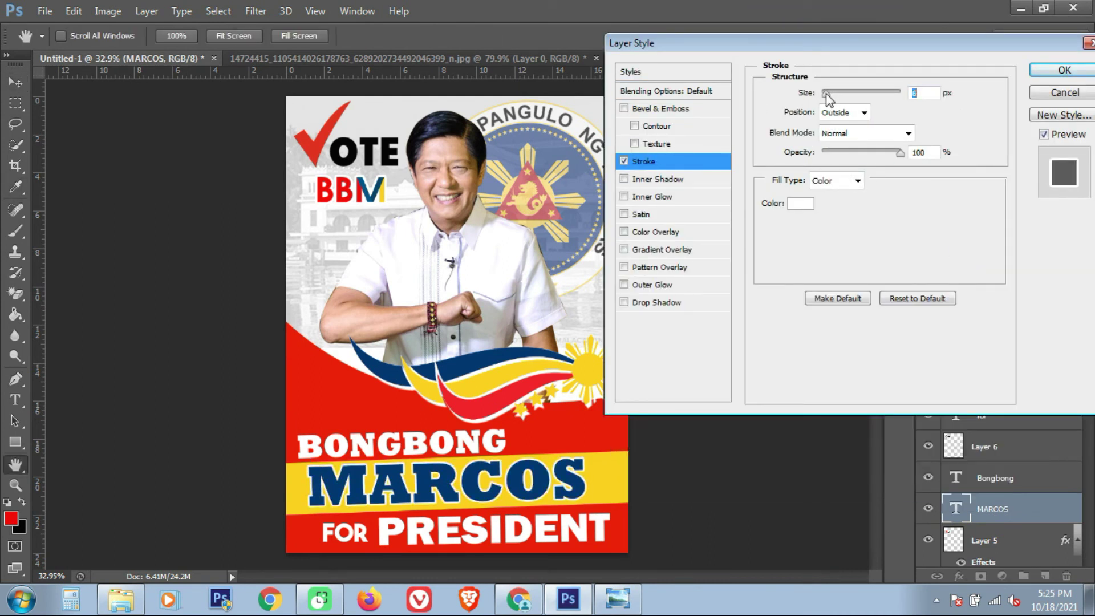
{"action": "left_click", "coordinate": [1062, 71]}
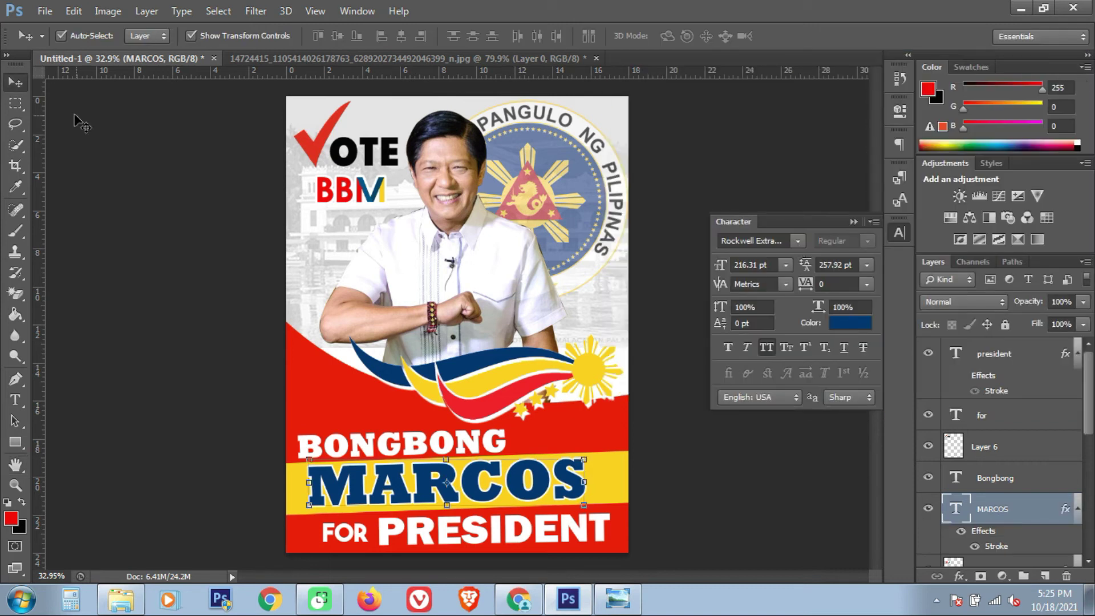
{"action": "scroll", "coordinate": [566, 385], "scroll_direction": "up", "scroll_amount": 3}
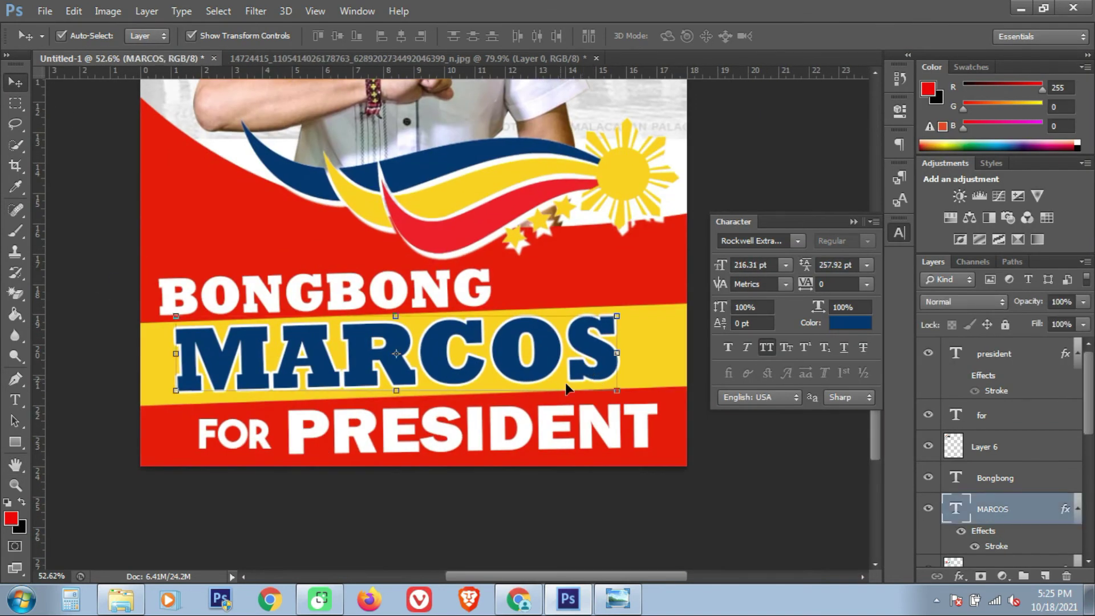
{"action": "scroll", "coordinate": [566, 382], "scroll_direction": "down", "scroll_amount": 1}
{"action": "left_click", "coordinate": [455, 319]}
{"action": "left_click", "coordinate": [623, 358]}
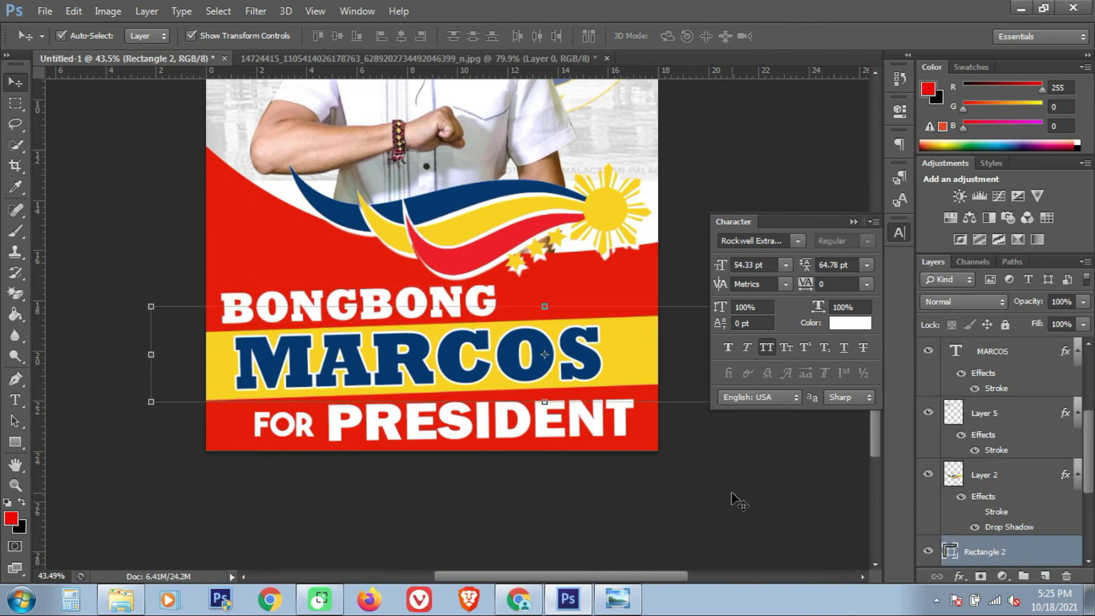
{"action": "scroll", "coordinate": [736, 500], "scroll_direction": "down", "scroll_amount": 4}
{"action": "left_click", "coordinate": [660, 339]}
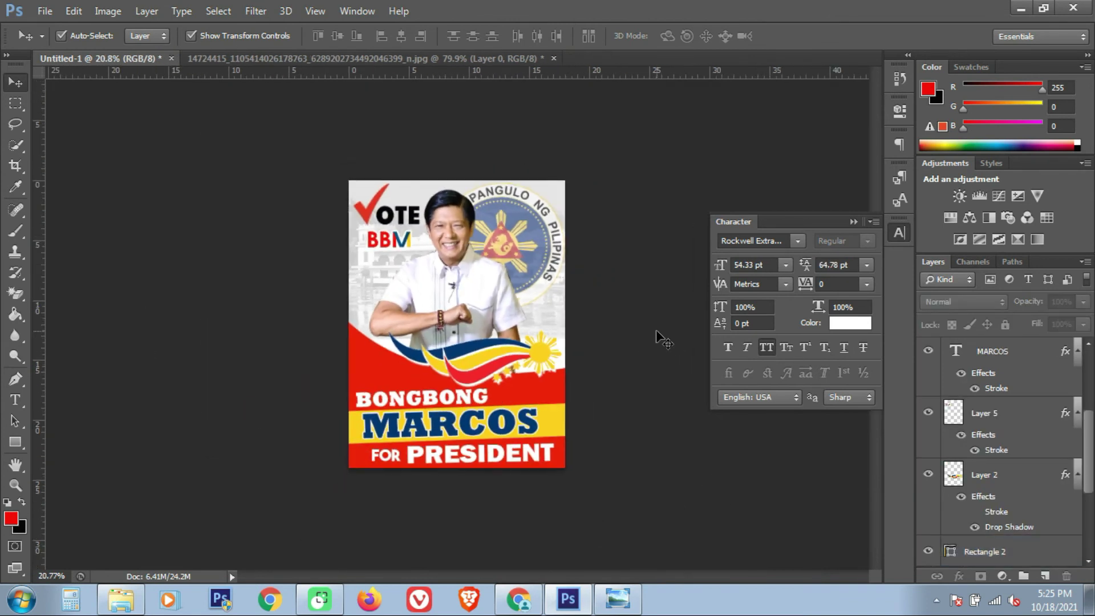
- Widen the flag ribbon to about 109% and rotate it about 2.61°
{"action": "scroll", "coordinate": [657, 337], "scroll_direction": "up", "scroll_amount": 2}
{"action": "left_click", "coordinate": [430, 399]}
{"action": "left_click_drag", "start_coordinate": [354, 368], "coordinate": [350, 368]}
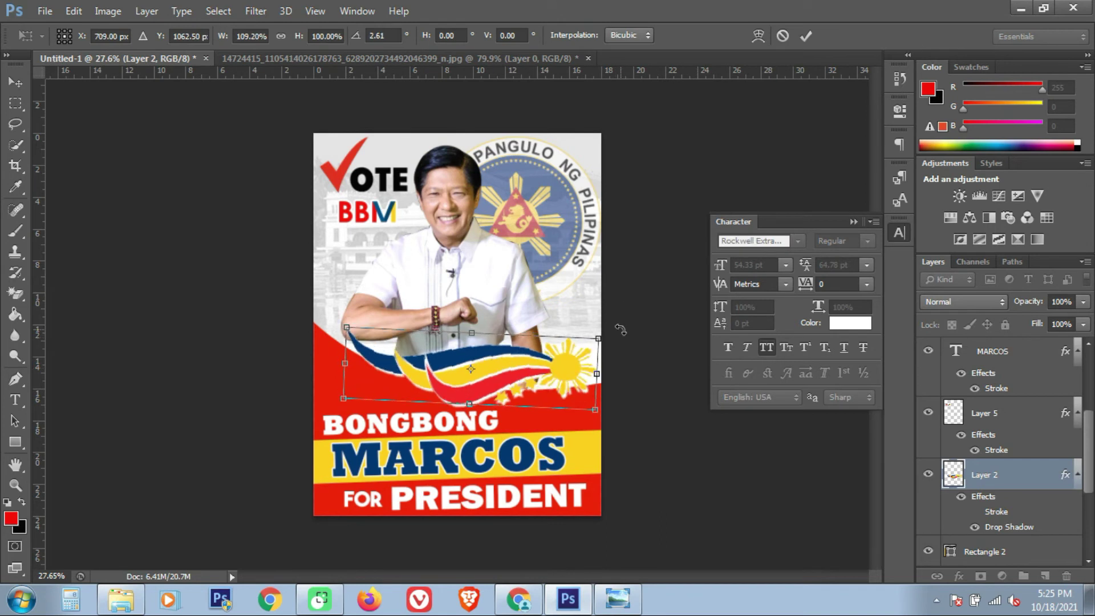
{"action": "key", "text": "Return"}
- Nudge the cut-out man slightly right
{"action": "scroll", "coordinate": [656, 410], "scroll_direction": "down", "scroll_amount": 2}
{"action": "scroll", "coordinate": [656, 411], "scroll_direction": "up", "scroll_amount": 2}
{"action": "left_click", "coordinate": [546, 341]}
{"action": "left_click_drag", "start_coordinate": [463, 262], "coordinate": [465, 262]}
{"action": "left_click", "coordinate": [724, 496]}
- Add a white outside stroke wider than the default to the VOTE graphic
{"action": "left_click", "coordinate": [406, 202]}
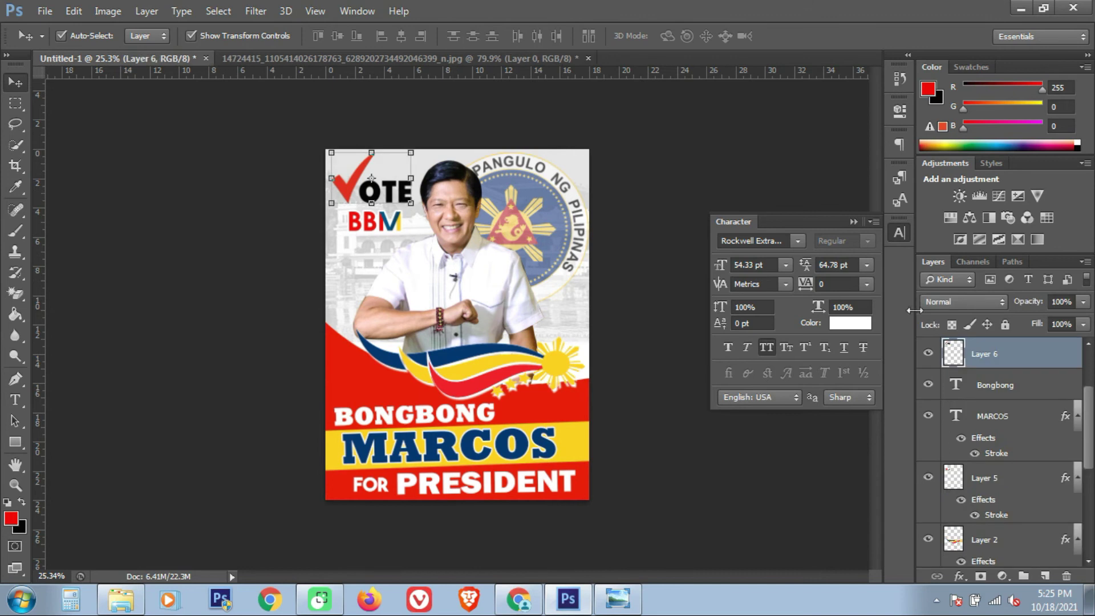
{"action": "right_click", "coordinate": [1006, 349]}
{"action": "left_click", "coordinate": [702, 76]}
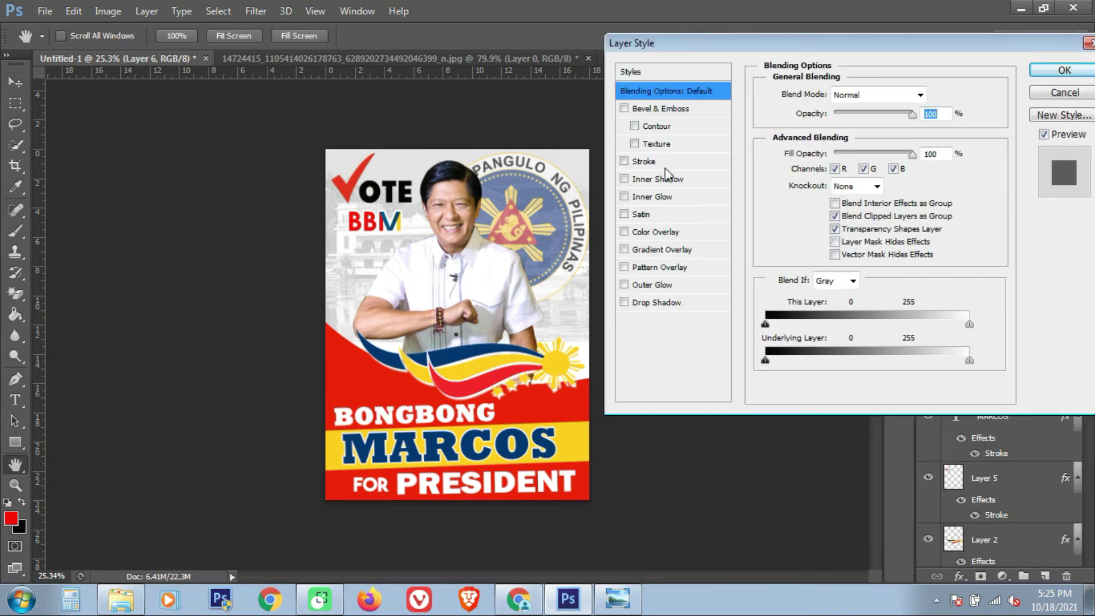
{"action": "left_click", "coordinate": [664, 164]}
{"action": "left_click", "coordinate": [801, 203]}
{"action": "left_click", "coordinate": [697, 247]}
{"action": "left_click", "coordinate": [990, 250]}
{"action": "left_click_drag", "start_coordinate": [824, 93], "coordinate": [830, 92]}
{"action": "left_click", "coordinate": [1064, 70]}
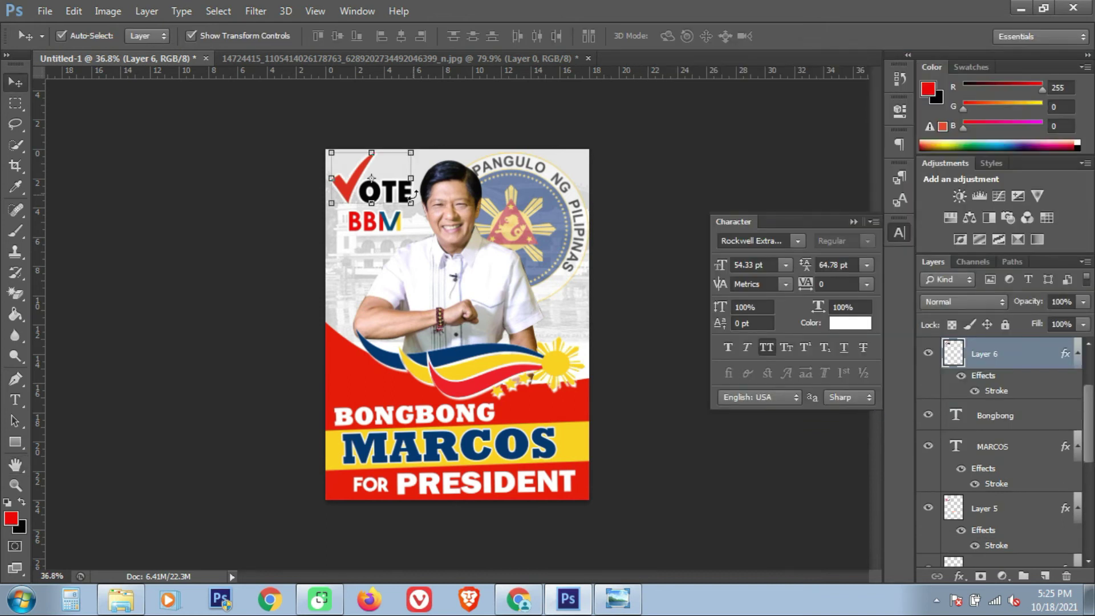
- Nudge the man a little further right and the BBM logo slightly left
{"action": "left_click", "coordinate": [489, 223]}
{"action": "left_click_drag", "start_coordinate": [488, 224], "coordinate": [491, 224]}
{"action": "left_click", "coordinate": [732, 147]}
{"action": "left_click", "coordinate": [355, 196]}
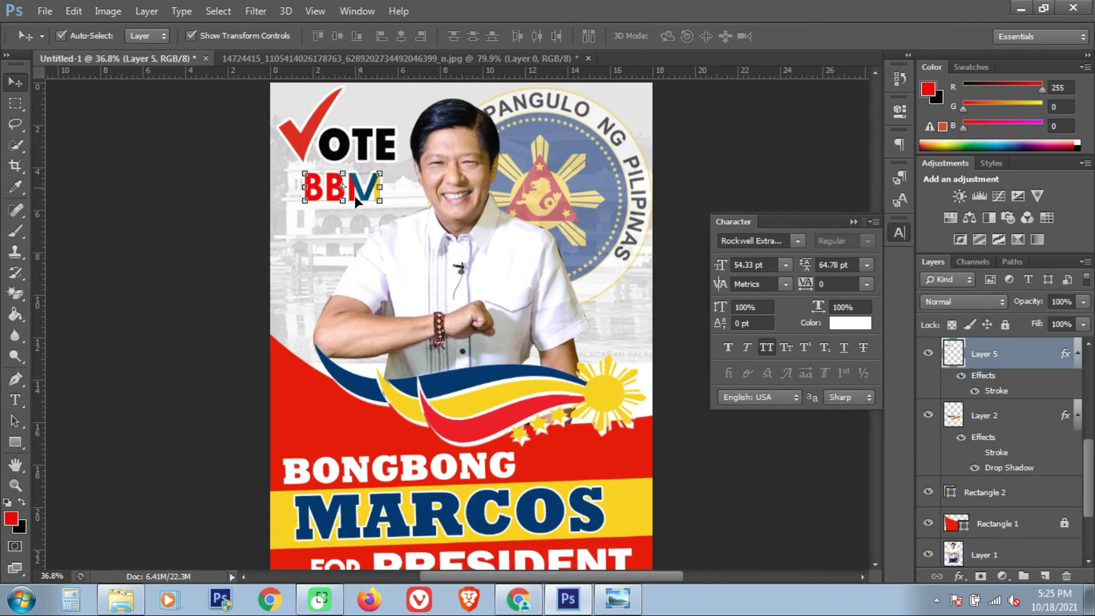
{"action": "left_click_drag", "start_coordinate": [355, 196], "coordinate": [353, 196]}
{"action": "left_click", "coordinate": [752, 195]}
- Trace the leftover background patch between the man's sleeve and shirt, just above his forearm, with the Pen tool
{"action": "left_click", "coordinate": [473, 288]}
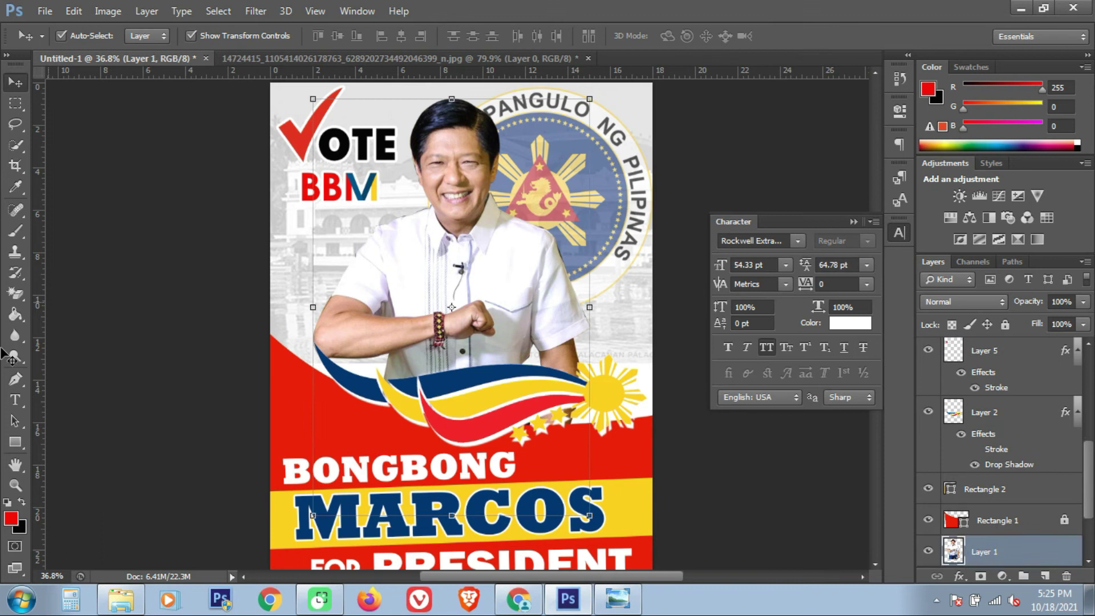
{"action": "left_click", "coordinate": [15, 379]}
{"action": "scroll", "coordinate": [442, 338], "scroll_direction": "up", "scroll_amount": 3}
{"action": "scroll", "coordinate": [444, 343], "scroll_direction": "up", "scroll_amount": 4}
{"action": "left_click", "coordinate": [375, 278]}
{"action": "left_click", "coordinate": [375, 258]}
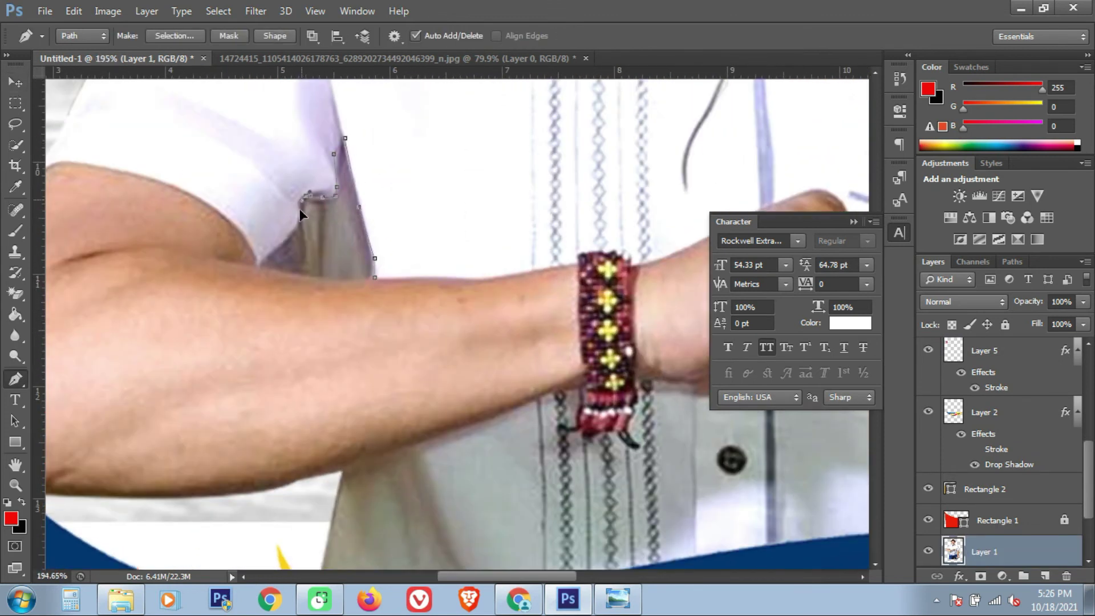
- Convert the traced path into a selection and delete the leftover patch from the man's layer
{"action": "right_click", "coordinate": [364, 281]}
{"action": "left_click", "coordinate": [416, 286]}
{"action": "left_click", "coordinate": [621, 174]}
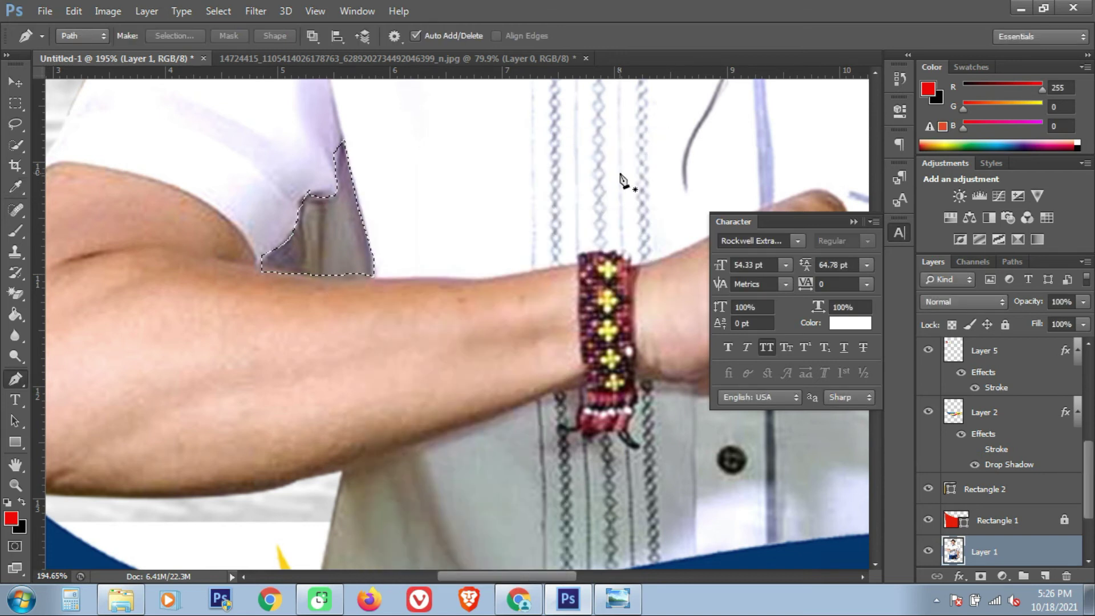
{"action": "key", "text": "Delete"}
{"action": "scroll", "coordinate": [623, 179], "scroll_direction": "down", "scroll_amount": 5}
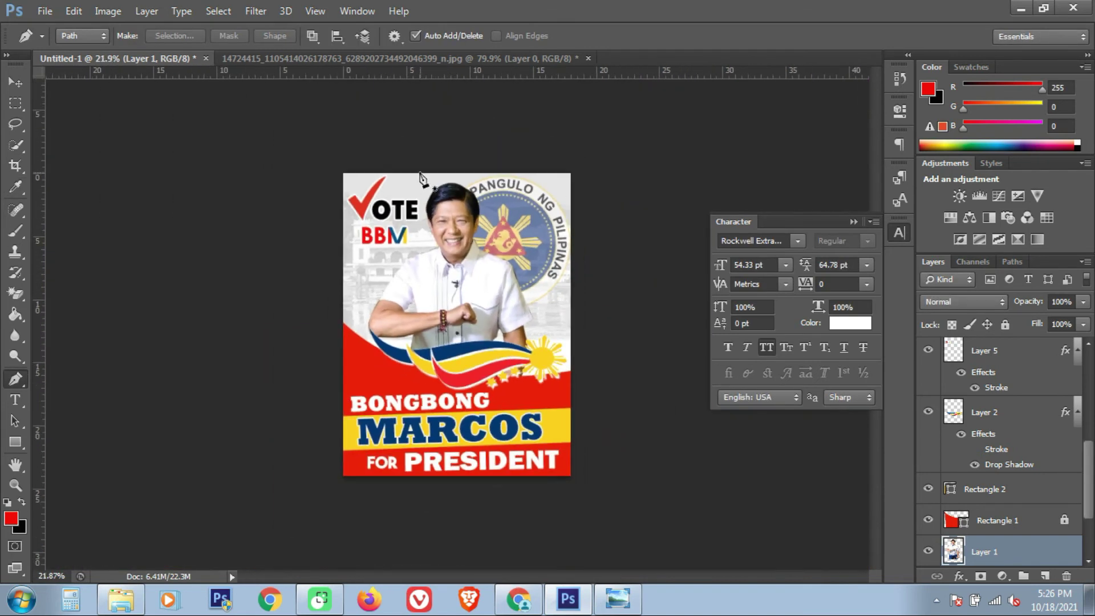
{"action": "key", "text": "v"}
{"action": "left_click", "coordinate": [110, 181]}
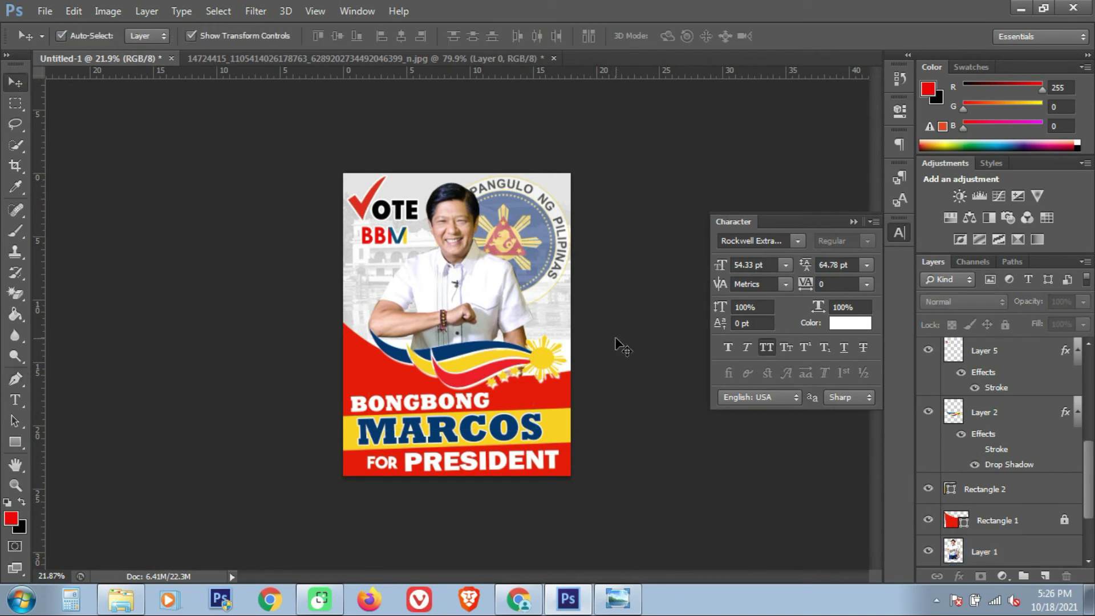
{"action": "left_click", "coordinate": [984, 551]}
{"action": "scroll", "coordinate": [998, 472], "scroll_direction": "down", "scroll_amount": 3}
{"action": "right_click", "coordinate": [997, 463]}
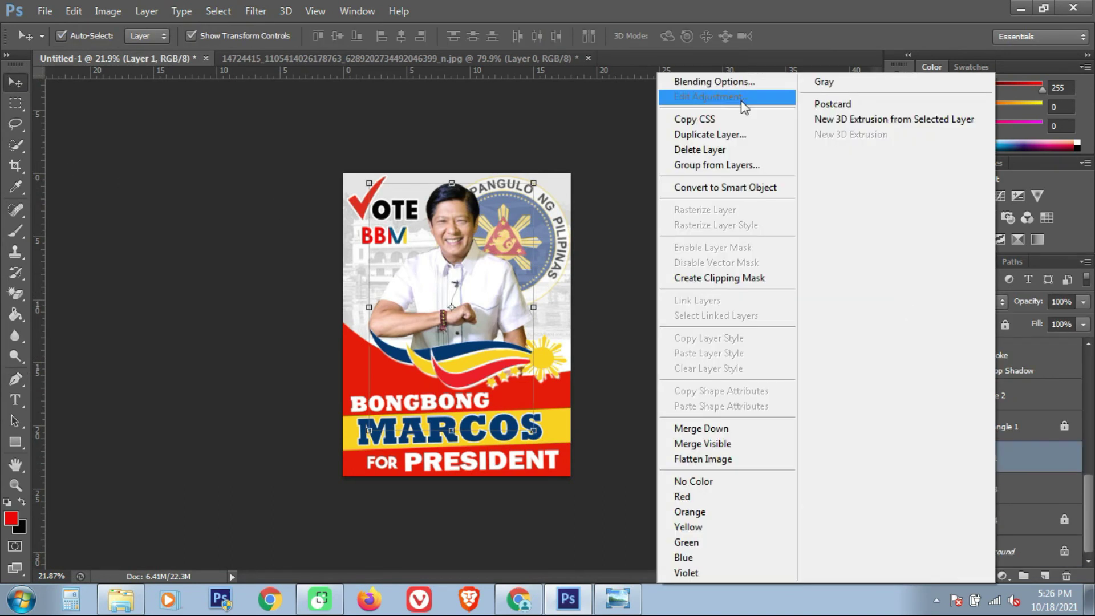
{"action": "left_click", "coordinate": [735, 88]}
{"action": "left_click", "coordinate": [672, 162]}
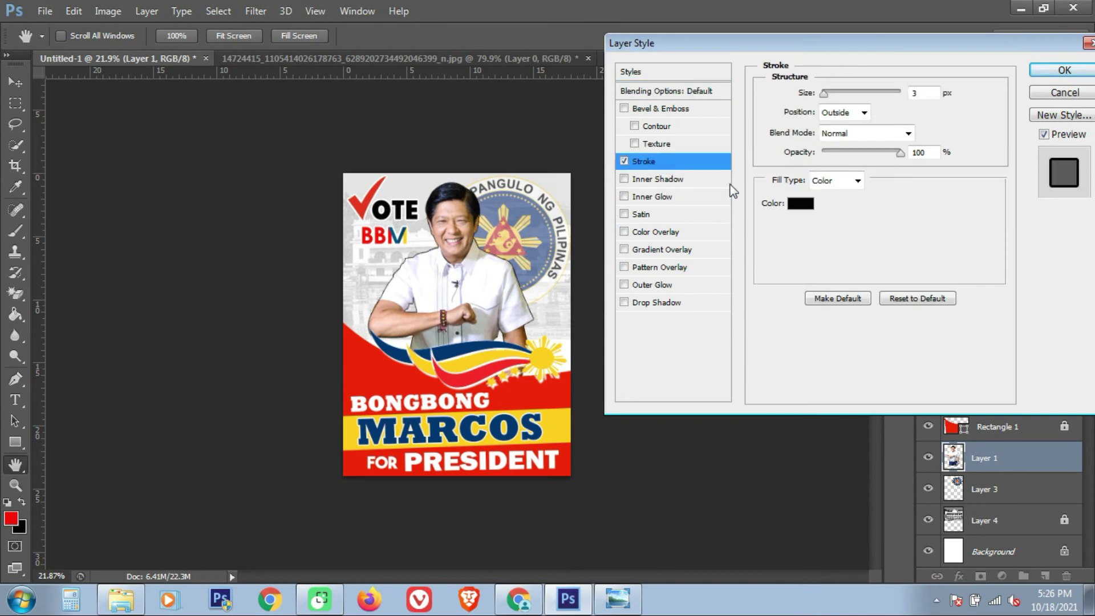
{"action": "left_click", "coordinate": [800, 203]}
{"action": "left_click", "coordinate": [713, 273]}
{"action": "left_click", "coordinate": [1057, 252]}
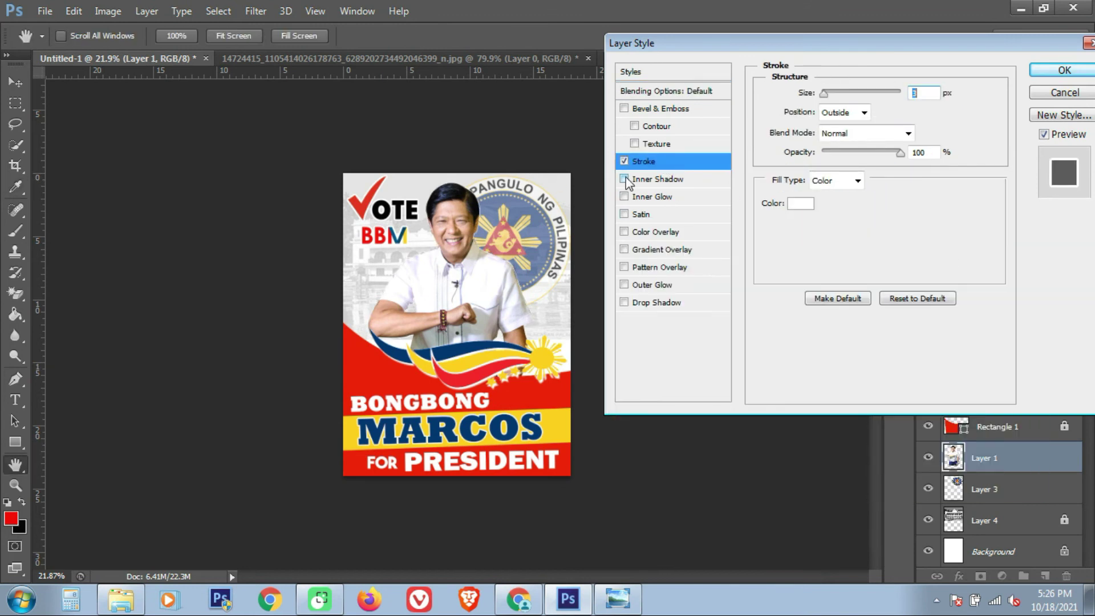
{"action": "left_click", "coordinate": [656, 302]}
{"action": "left_click", "coordinate": [931, 94]}
{"action": "left_click", "coordinate": [717, 256]}
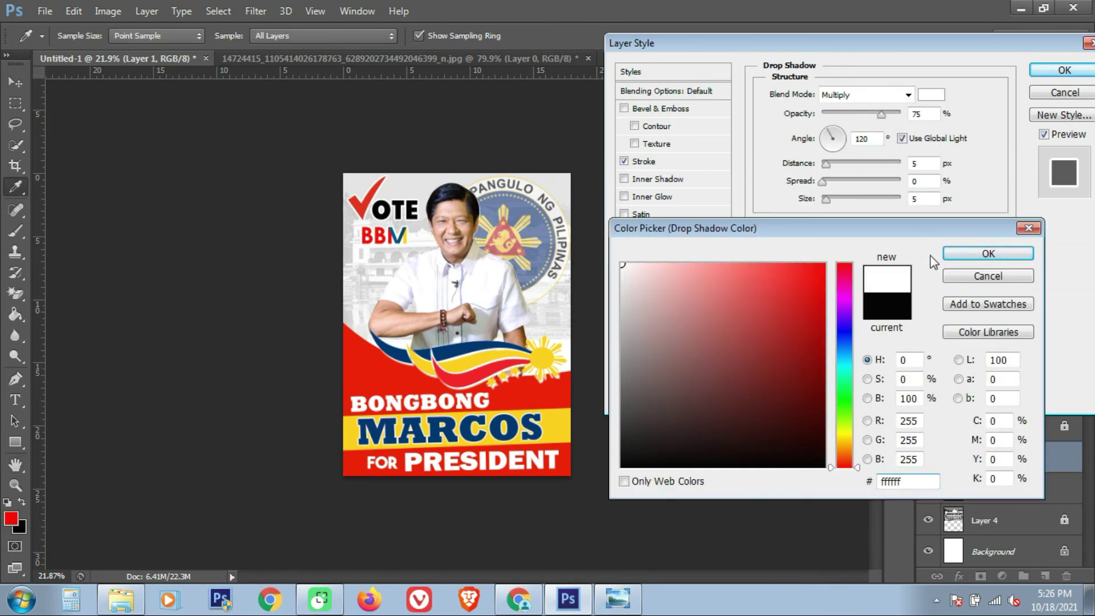
{"action": "left_click", "coordinate": [986, 318]}
{"action": "left_click", "coordinate": [850, 98]}
{"action": "left_click", "coordinate": [841, 112]}
{"action": "left_click_drag", "start_coordinate": [834, 165], "coordinate": [837, 165]}
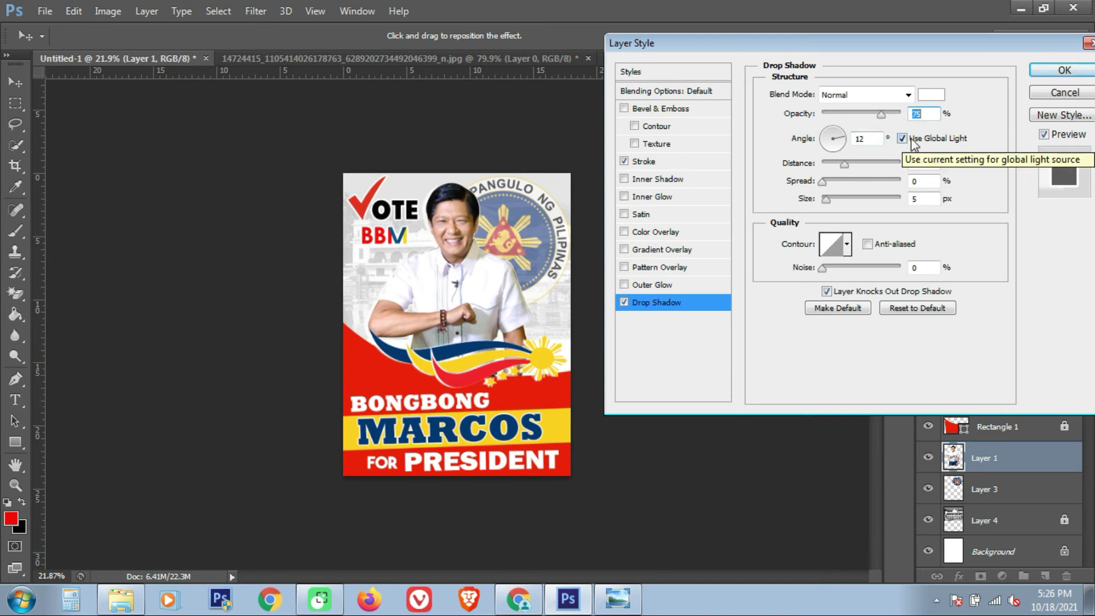
{"action": "left_click", "coordinate": [1054, 93]}
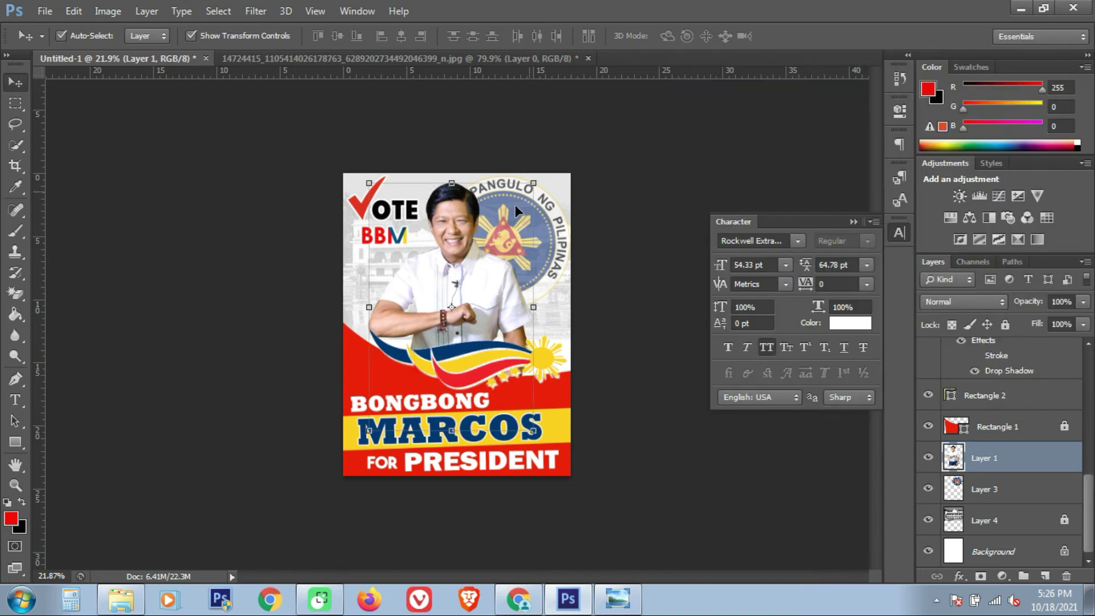
- Give the man's layer a white 3 px outside stroke
{"action": "right_click", "coordinate": [998, 458]}
{"action": "left_click", "coordinate": [723, 91]}
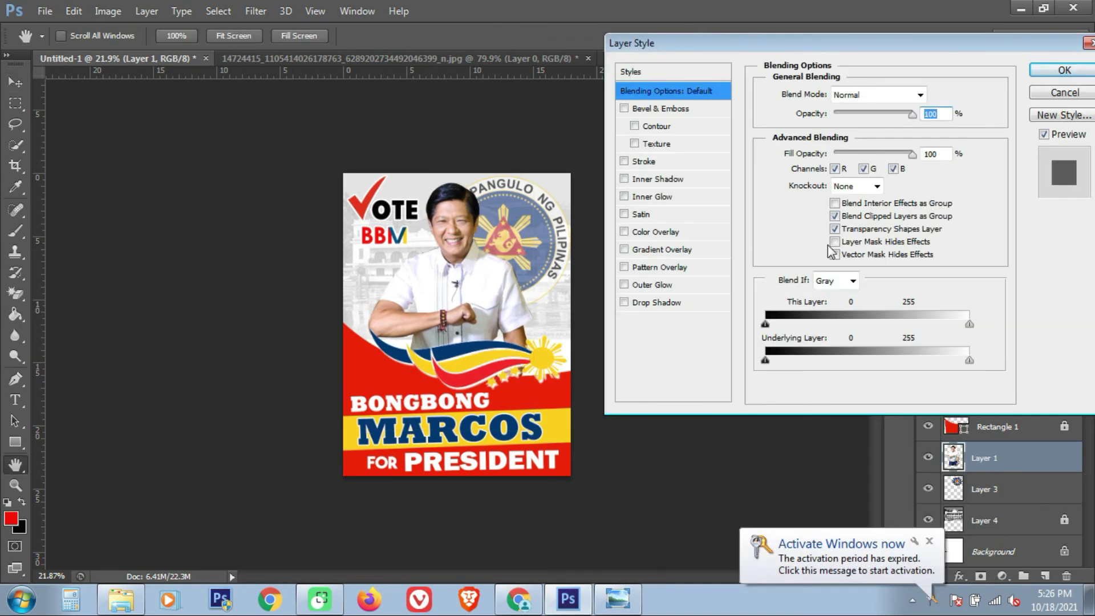
{"action": "left_click", "coordinate": [650, 163]}
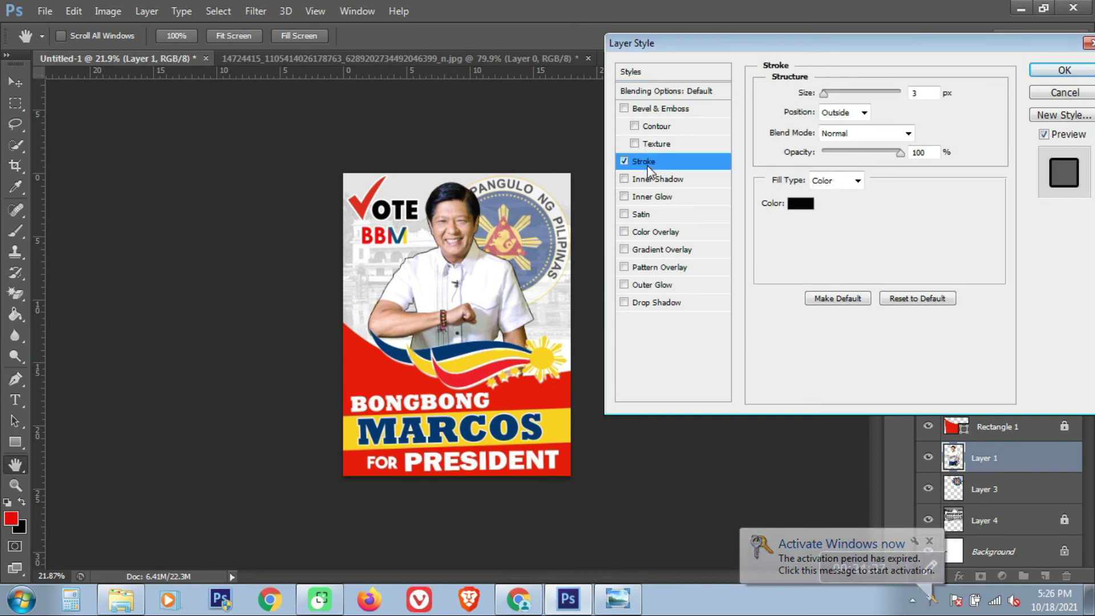
{"action": "left_click", "coordinate": [801, 203]}
{"action": "left_click", "coordinate": [622, 264]}
{"action": "left_click", "coordinate": [988, 253]}
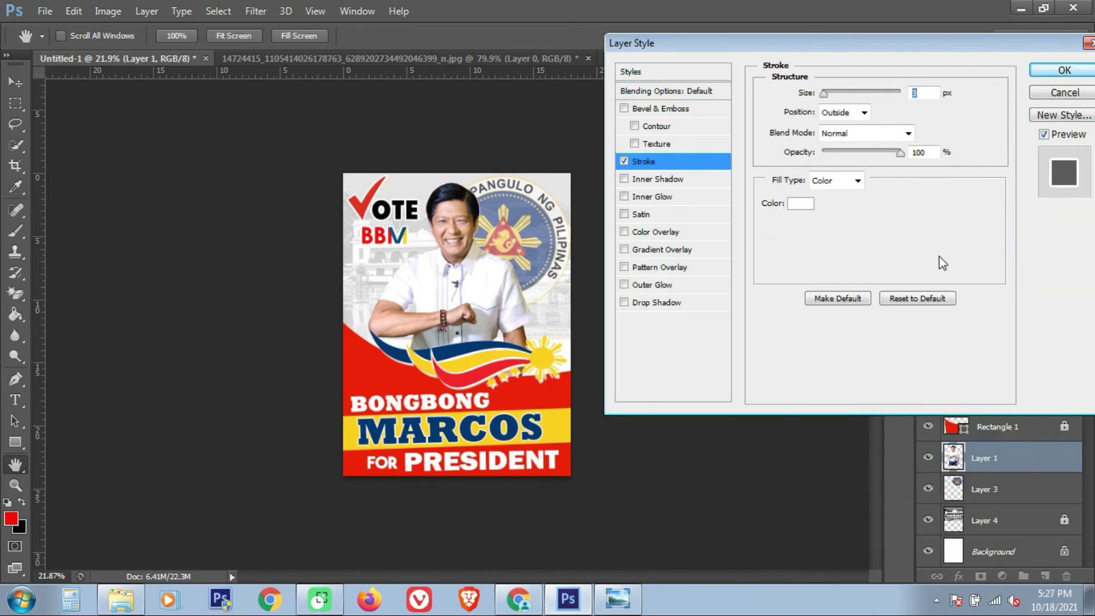
- Enable a white drop shadow on the man's layer with Normal blend mode and global light off
{"action": "left_click", "coordinate": [657, 303]}
{"action": "left_click", "coordinate": [901, 139]}
{"action": "left_click", "coordinate": [846, 96]}
{"action": "left_click", "coordinate": [844, 109]}
{"action": "left_click", "coordinate": [931, 94]}
{"action": "left_click", "coordinate": [622, 264]}
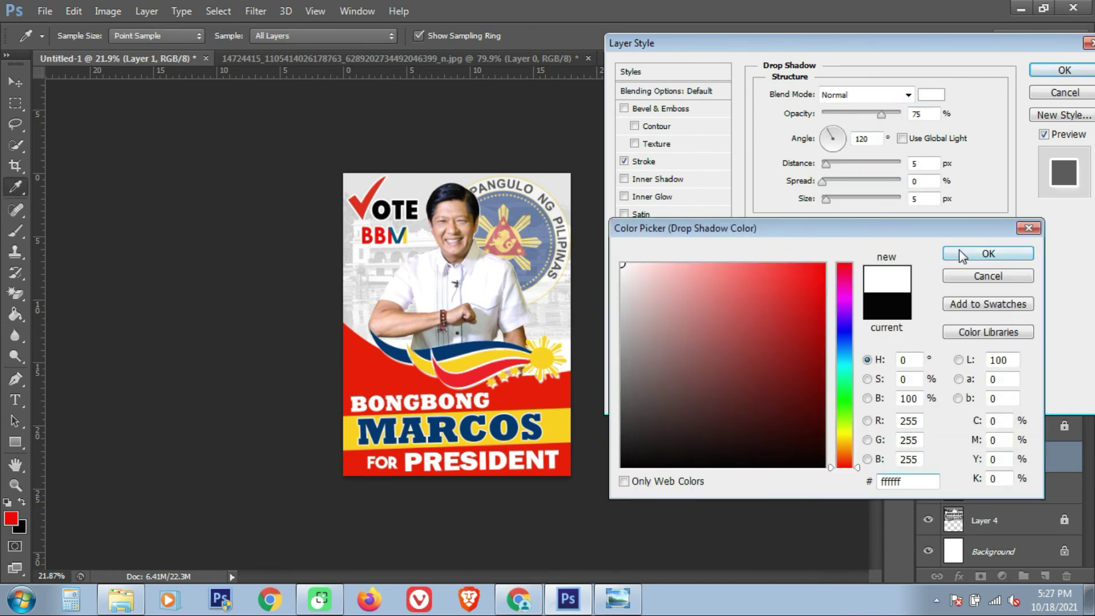
{"action": "left_click", "coordinate": [989, 253]}
- Set the man's drop shadow to 100% opacity, 90° angle, 23 px distance, 20% spread and 40 px size, and apply it
{"action": "left_click", "coordinate": [842, 142]}
{"action": "left_click", "coordinate": [825, 135]}
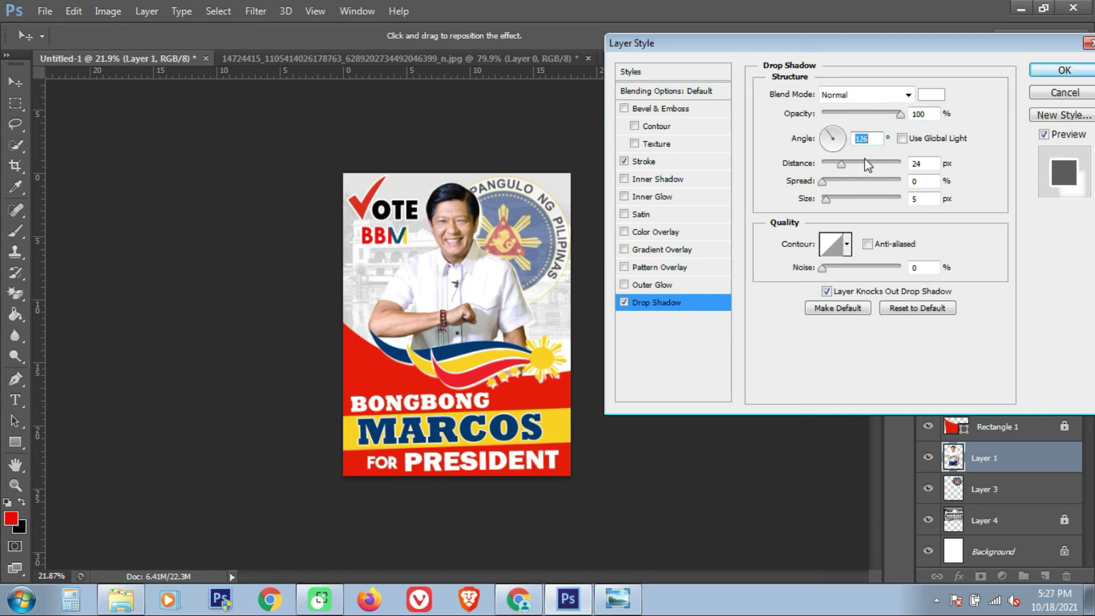
{"action": "mouse_move", "coordinate": [840, 199]}
{"action": "left_mouse_down"}
{"action": "mouse_move", "coordinate": [852, 197]}
{"action": "mouse_move", "coordinate": [824, 200]}
{"action": "mouse_move", "coordinate": [830, 182]}
{"action": "mouse_move", "coordinate": [835, 202]}
{"action": "left_mouse_up"}
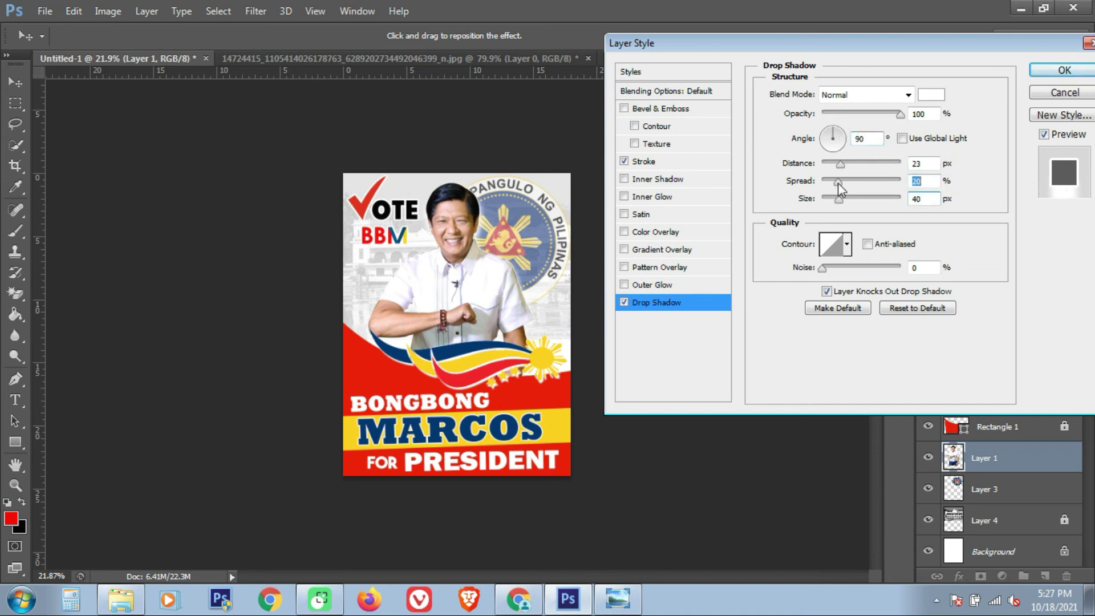
{"action": "left_click", "coordinate": [1065, 69]}
- Deselect the man's layer and collapse the Character panel
{"action": "scroll", "coordinate": [515, 307], "scroll_direction": "up", "scroll_amount": 3}
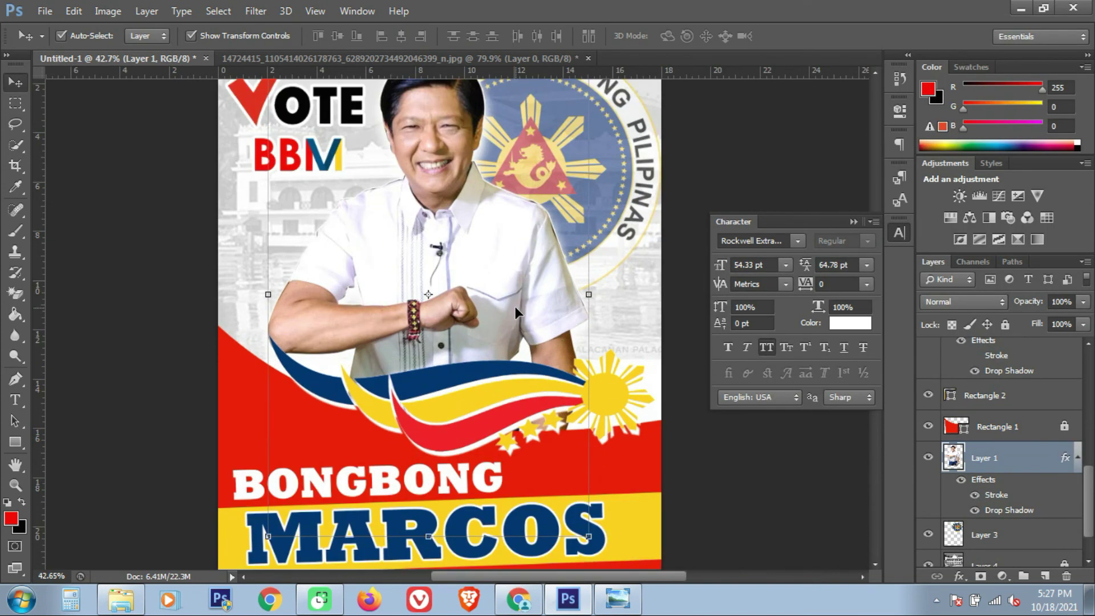
{"action": "scroll", "coordinate": [515, 306], "scroll_direction": "down", "scroll_amount": 7}
{"action": "left_click", "coordinate": [657, 399]}
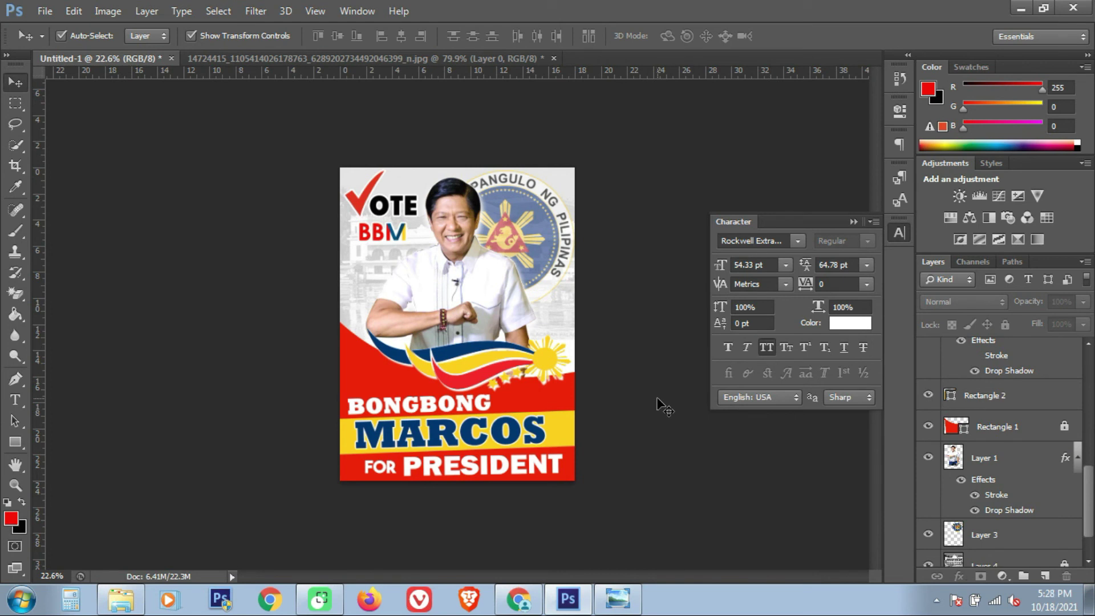
{"action": "left_click", "coordinate": [854, 222]}
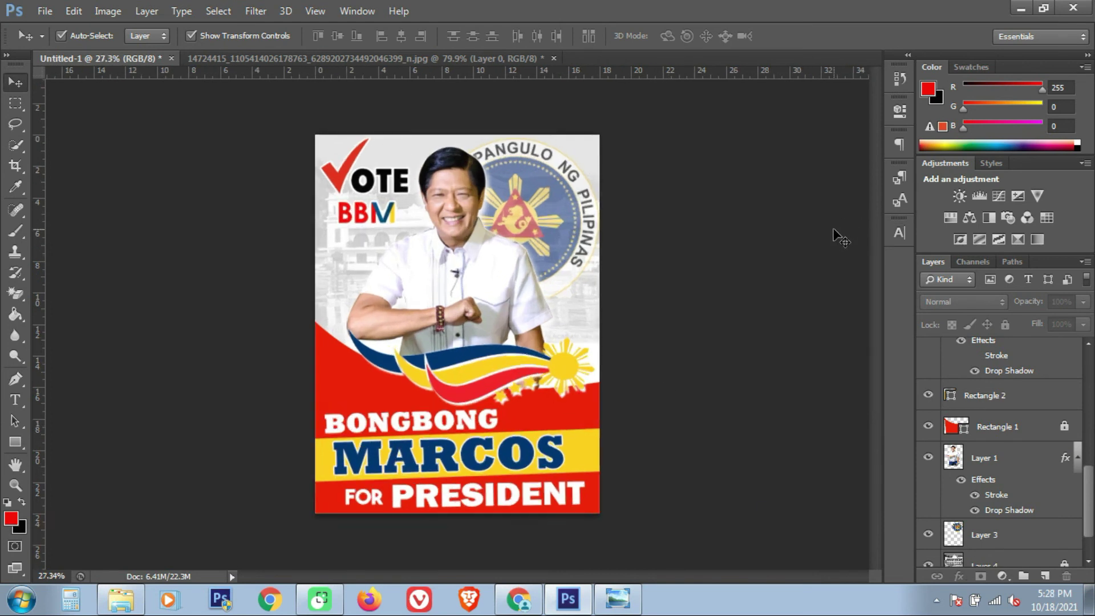
{"action": "scroll", "coordinate": [833, 234], "scroll_direction": "up", "scroll_amount": 2}
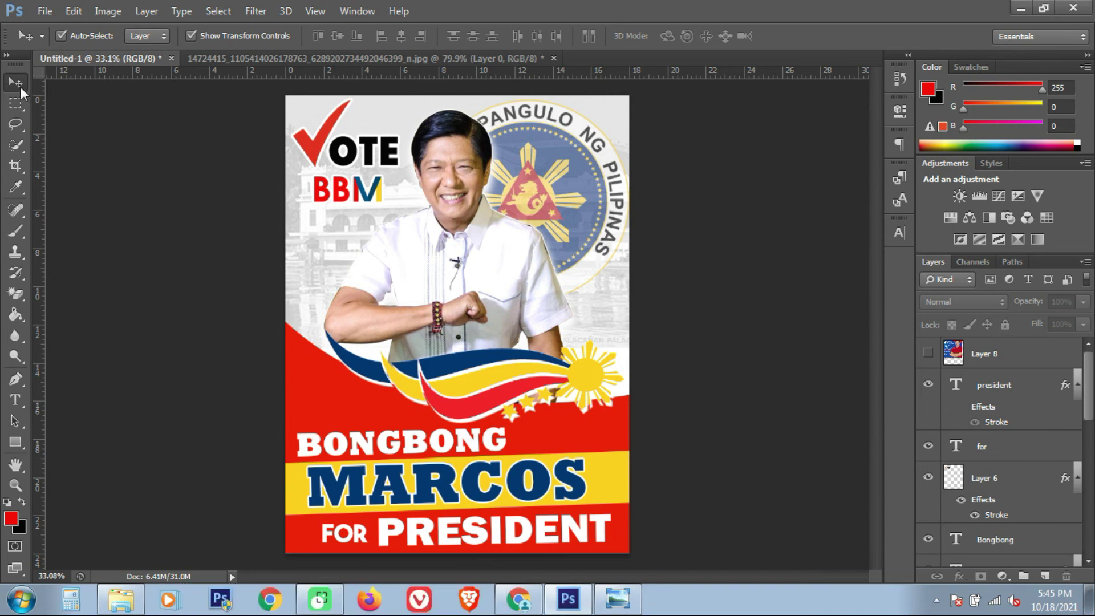
- Paste the raised-fists and flags image into the poster and try erasing its white background with the Magic Eraser
{"action": "key", "text": "ctrl+v"}
{"action": "left_click", "coordinate": [23, 293]}
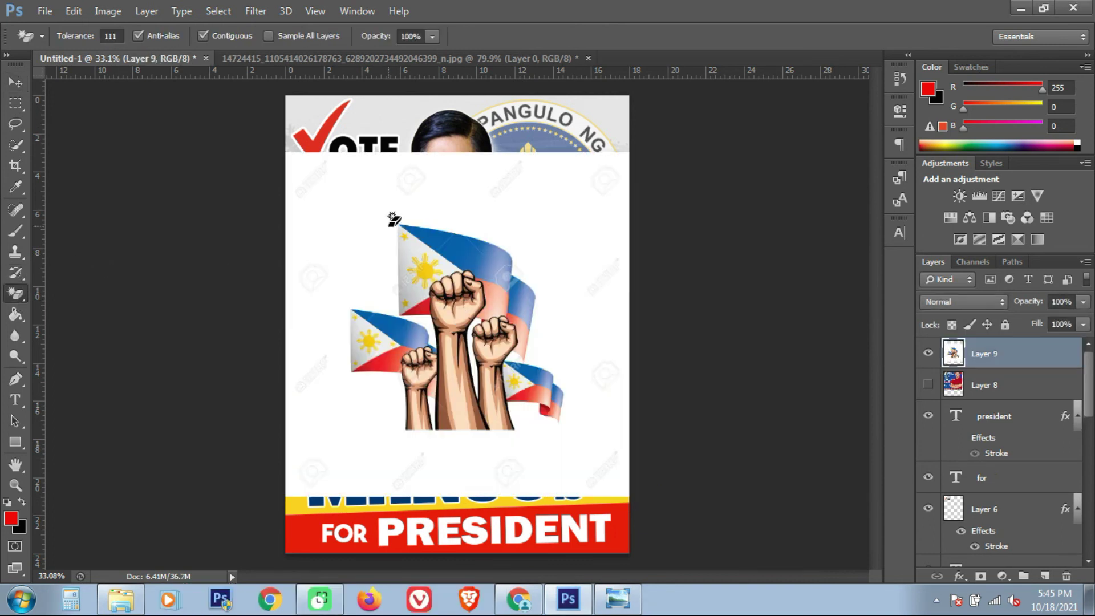
{"action": "left_click", "coordinate": [365, 248]}
{"action": "key", "text": "ctrl+z"}
{"action": "scroll", "coordinate": [369, 240], "scroll_direction": "up", "scroll_amount": 5}
{"action": "left_click_drag", "start_coordinate": [436, 298], "coordinate": [333, 198]}
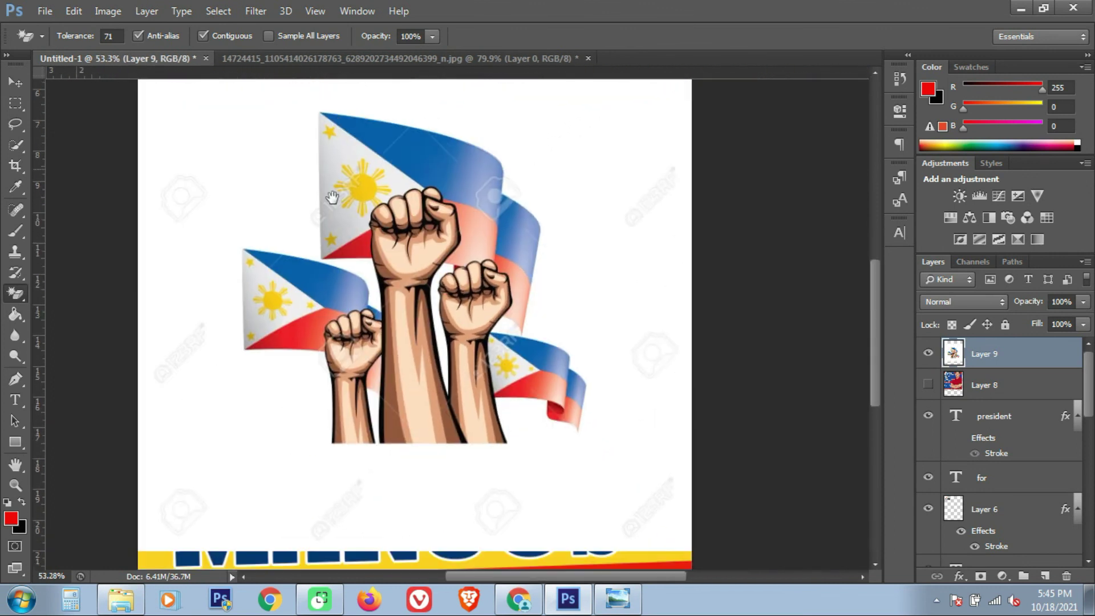
- Scale the raised-fists image down to a small square over the ribbon's lower end, just above the BONGBONG text
{"action": "left_click", "coordinate": [16, 82]}
{"action": "scroll", "coordinate": [664, 241], "scroll_direction": "down", "scroll_amount": 3}
{"action": "left_click_drag", "start_coordinate": [685, 475], "coordinate": [381, 341]}
{"action": "key", "text": "Return"}
{"action": "scroll", "coordinate": [354, 362], "scroll_direction": "up", "scroll_amount": 2}
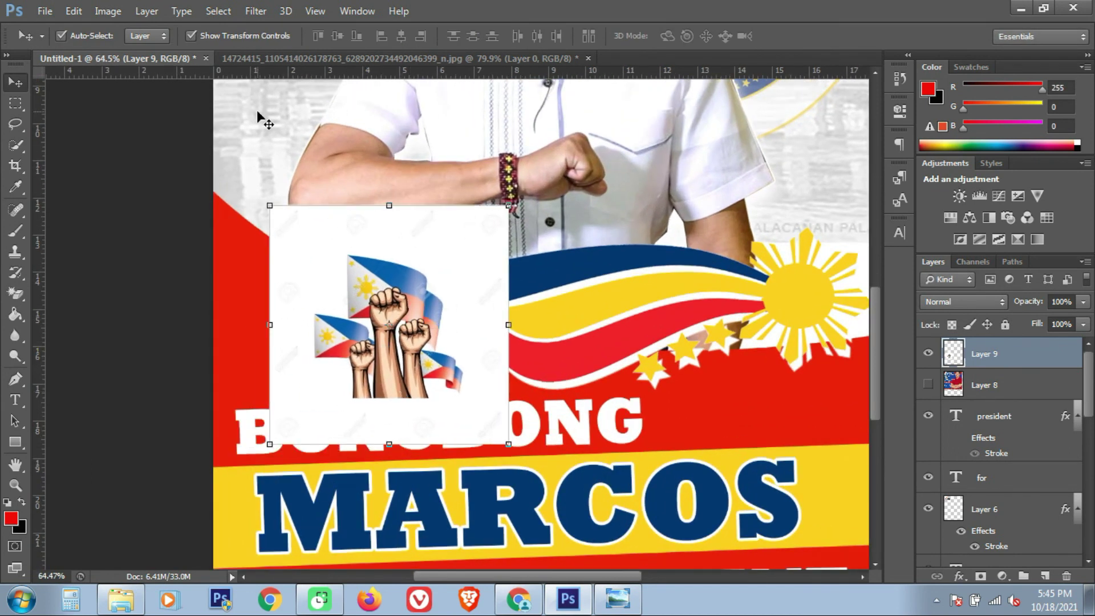
- Erase the white background around the fists and flags with the Magic Eraser at tolerance 20
{"action": "left_click", "coordinate": [16, 295]}
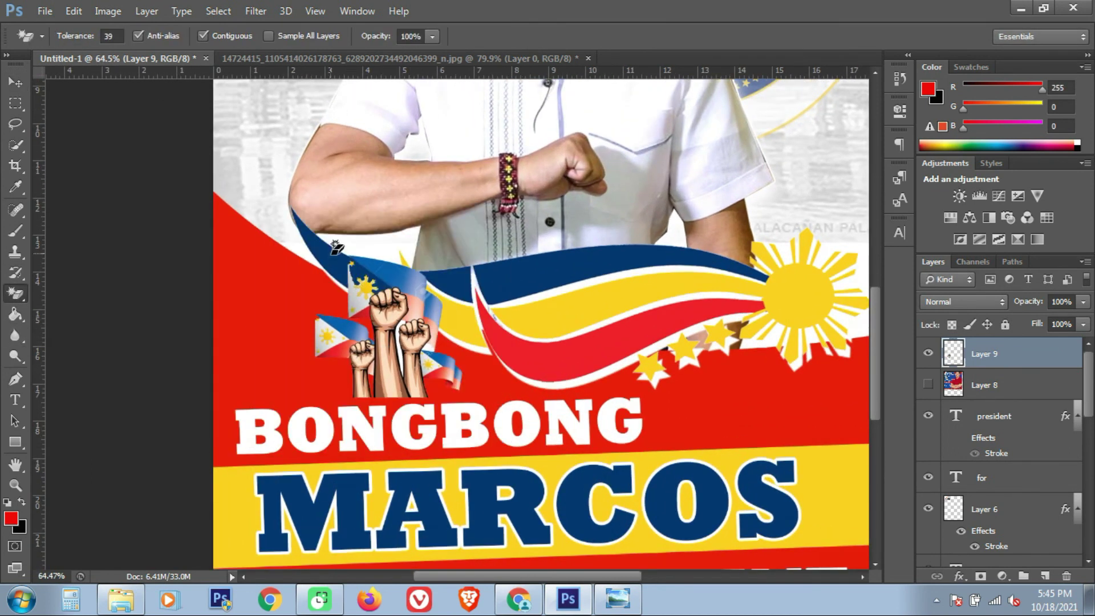
{"action": "scroll", "coordinate": [338, 251], "scroll_direction": "up", "scroll_amount": 3}
{"action": "left_click_drag", "start_coordinate": [86, 41], "coordinate": [75, 41]}
{"action": "left_click", "coordinate": [288, 216]}
{"action": "scroll", "coordinate": [289, 227], "scroll_direction": "down", "scroll_amount": 1}
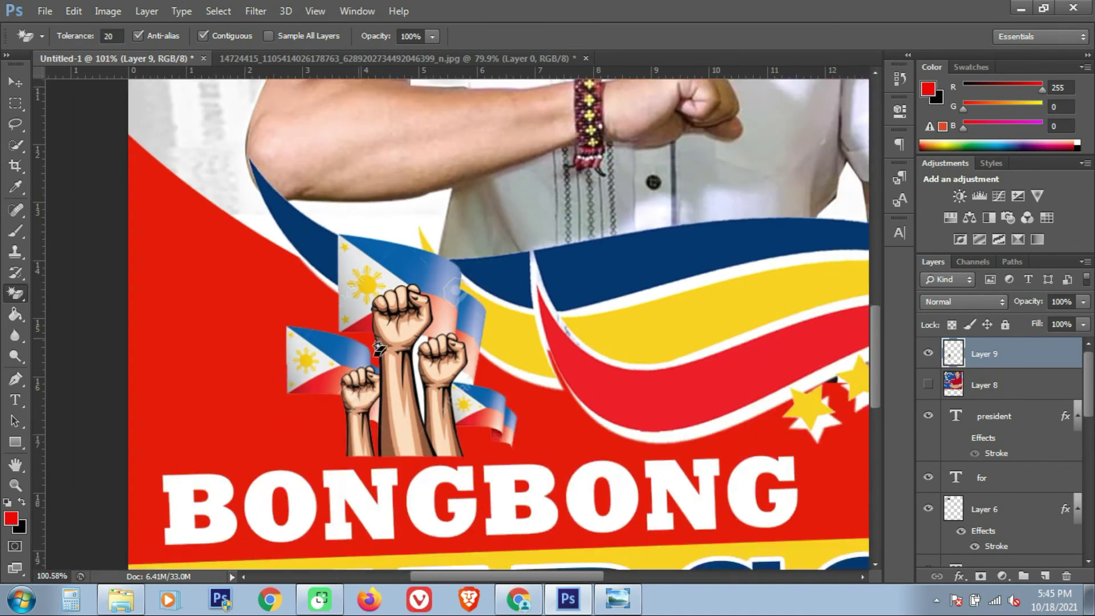
{"action": "scroll", "coordinate": [378, 403], "scroll_direction": "up", "scroll_amount": 4}
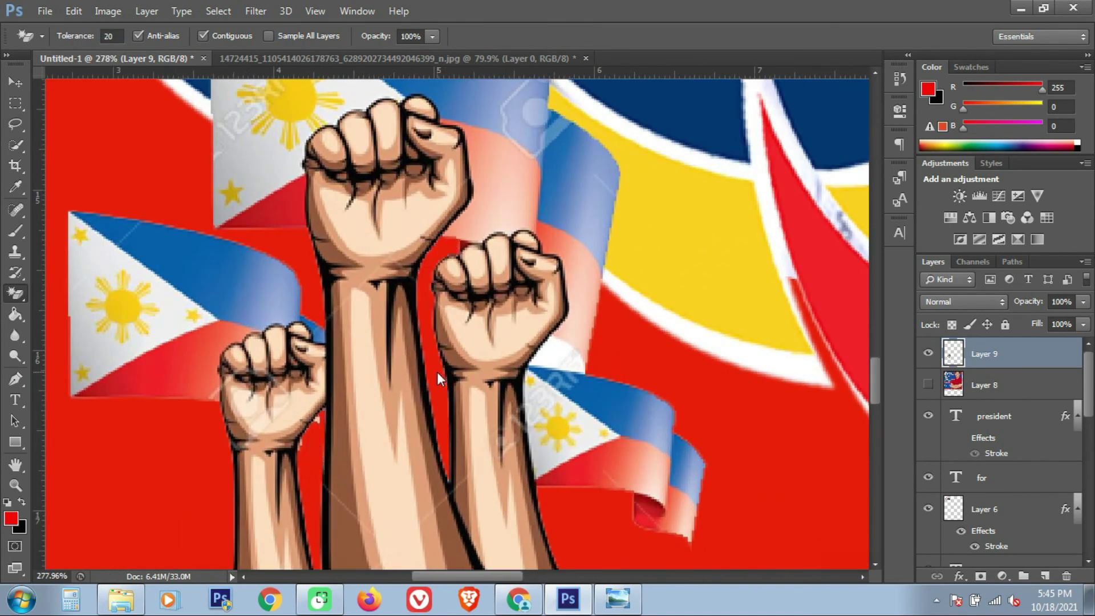
{"action": "scroll", "coordinate": [437, 359], "scroll_direction": "down", "scroll_amount": 5}
- Move the fists artwork to the poster's left edge and place its layer directly above Rectangle 1
{"action": "left_click", "coordinate": [15, 81]}
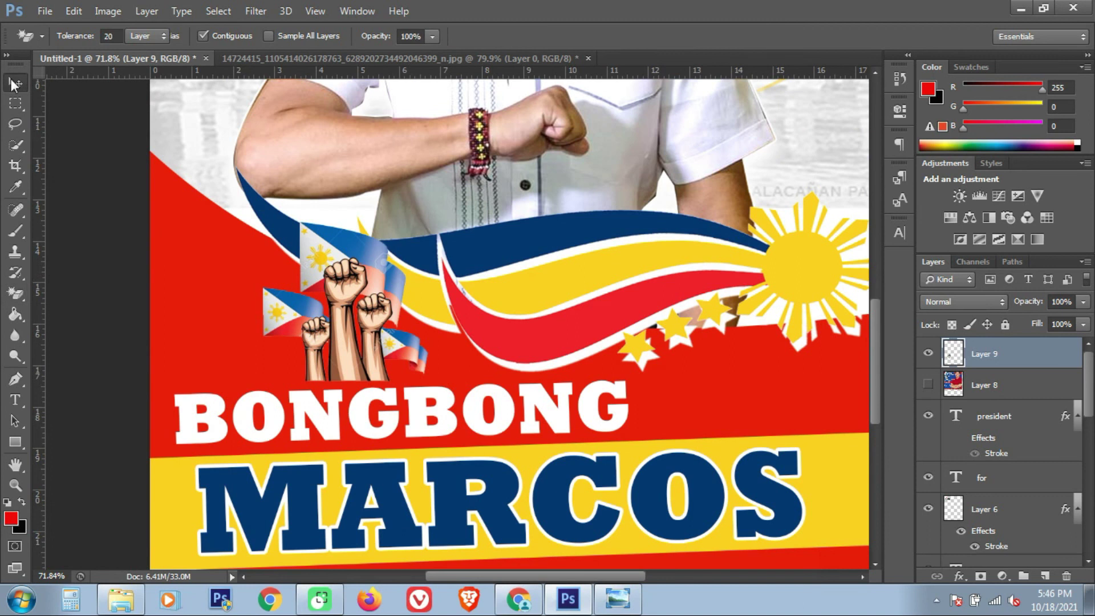
{"action": "left_click_drag", "start_coordinate": [346, 283], "coordinate": [235, 296]}
{"action": "scroll", "coordinate": [263, 249], "scroll_direction": "down", "scroll_amount": 2}
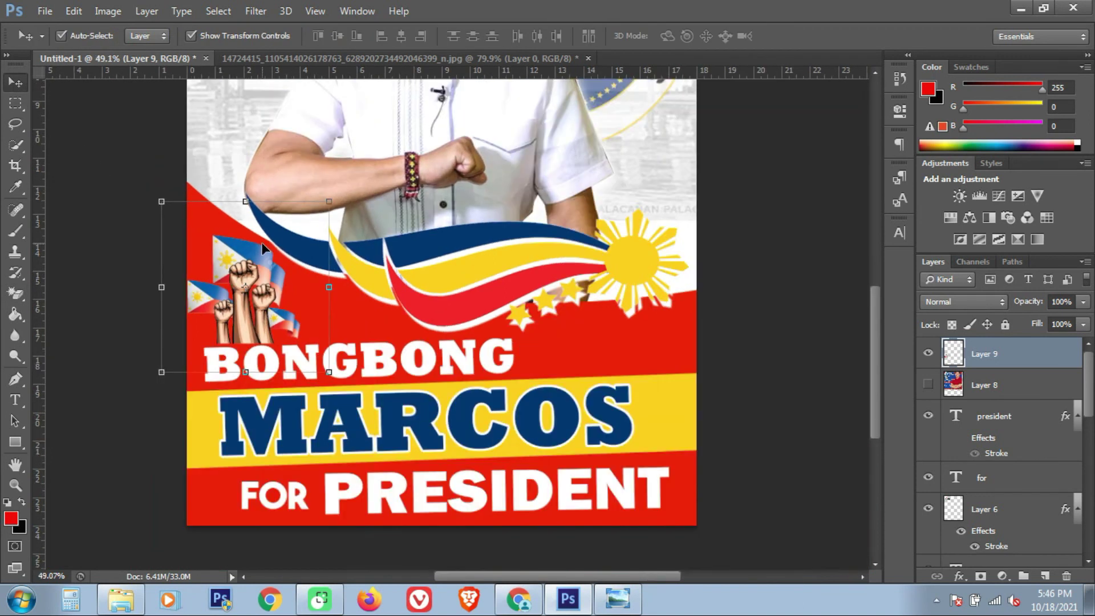
{"action": "mouse_move", "coordinate": [1002, 362]}
{"action": "left_mouse_down"}
{"action": "mouse_move", "coordinate": [1013, 536]}
{"action": "mouse_move", "coordinate": [1015, 436]}
{"action": "mouse_move", "coordinate": [1023, 520]}
{"action": "mouse_move", "coordinate": [1015, 373]}
{"action": "left_mouse_up"}
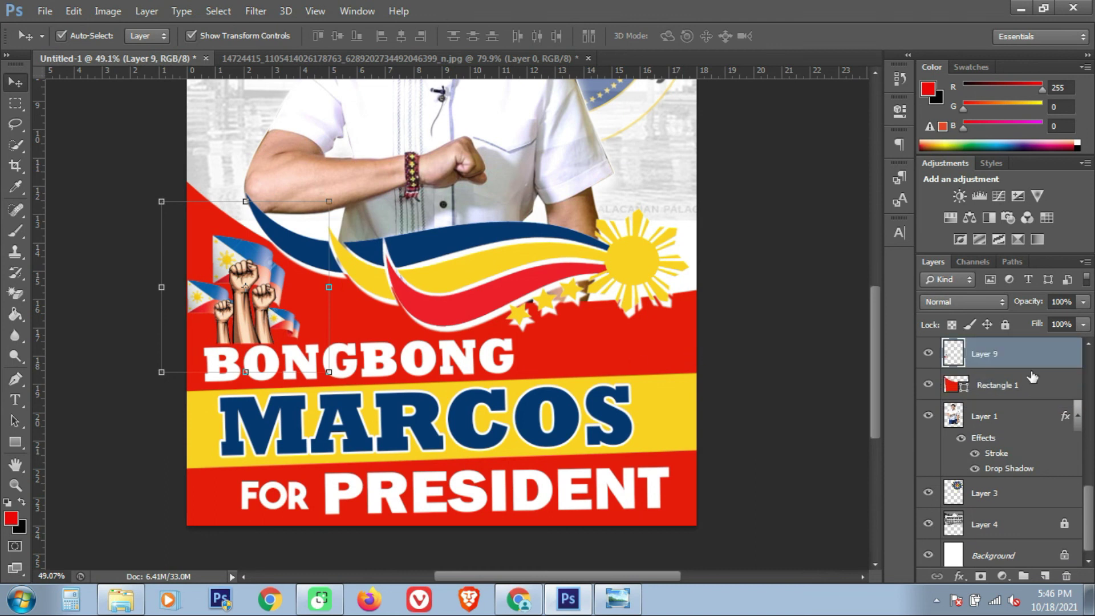
- Nudge the fists artwork down so the arms tuck behind the BONGBONG text
{"action": "key", "text": "Down"}
{"action": "key", "text": "Down"}
{"action": "key", "text": "Down"}
{"action": "key", "text": "Down"}
{"action": "key", "text": "Down"}
{"action": "key", "text": "Down"}
{"action": "key", "text": "Down"}
{"action": "key", "text": "Down"}
{"action": "key", "text": "Down"}
{"action": "key", "text": "Down"}
{"action": "key", "text": "Down"}
{"action": "key", "text": "Down"}
{"action": "key", "text": "Down"}
{"action": "key", "text": "Down"}
{"action": "key", "text": "Down"}
{"action": "key", "text": "Down"}
{"action": "key", "text": "Down"}
{"action": "key", "text": "Down"}
{"action": "key", "text": "Down"}
{"action": "key", "text": "Down"}
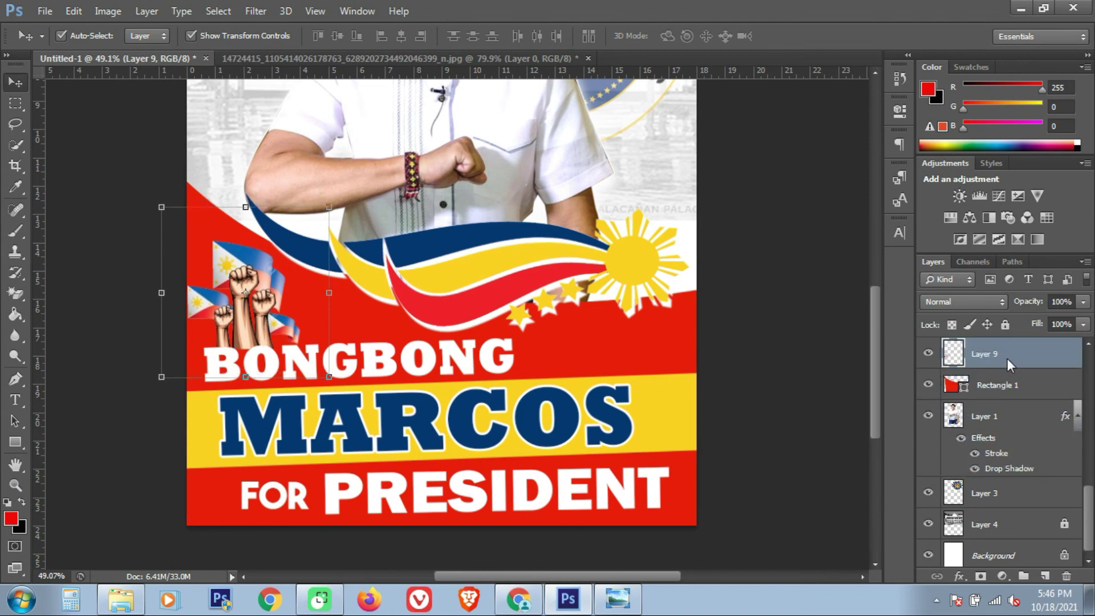
{"action": "left_click_drag", "start_coordinate": [263, 288], "coordinate": [260, 283]}
- Fade out the lower ends of the arms around the BONGBONG letters with a soft 61 px Eraser at 0% hardness
{"action": "scroll", "coordinate": [262, 351], "scroll_direction": "up", "scroll_amount": 5}
{"action": "right_click", "coordinate": [22, 291]}
{"action": "left_click", "coordinate": [41, 296]}
{"action": "left_click", "coordinate": [80, 36]}
{"action": "left_click_drag", "start_coordinate": [133, 86], "coordinate": [71, 85]}
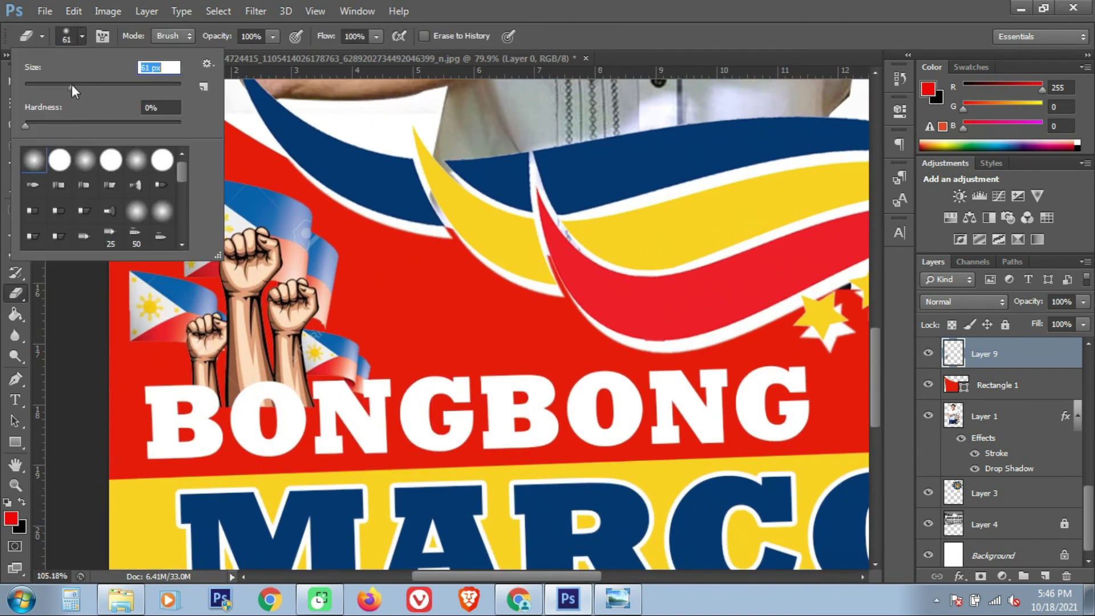
{"action": "left_click", "coordinate": [289, 415]}
{"action": "mouse_move", "coordinate": [289, 416]}
{"action": "left_mouse_down"}
{"action": "mouse_move", "coordinate": [257, 417]}
{"action": "mouse_move", "coordinate": [268, 427]}
{"action": "mouse_move", "coordinate": [327, 408]}
{"action": "mouse_move", "coordinate": [233, 425]}
{"action": "mouse_move", "coordinate": [231, 415]}
{"action": "left_mouse_up"}
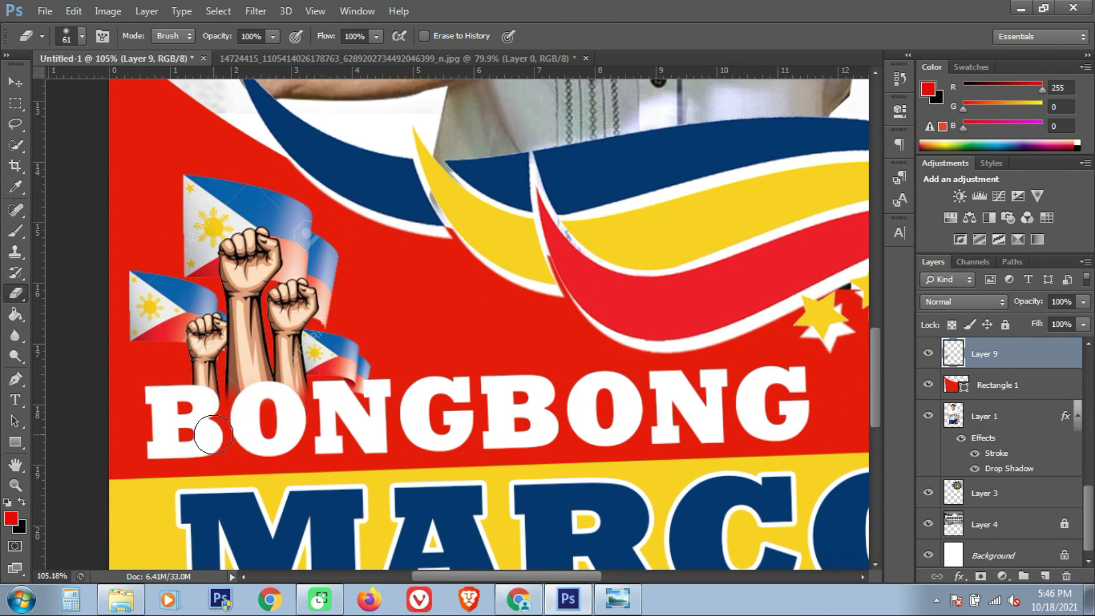
{"action": "key", "text": "v"}
{"action": "key", "text": "ctrl+0"}
{"action": "left_click", "coordinate": [679, 454]}
{"action": "scroll", "coordinate": [679, 454], "scroll_direction": "down", "scroll_amount": 1}
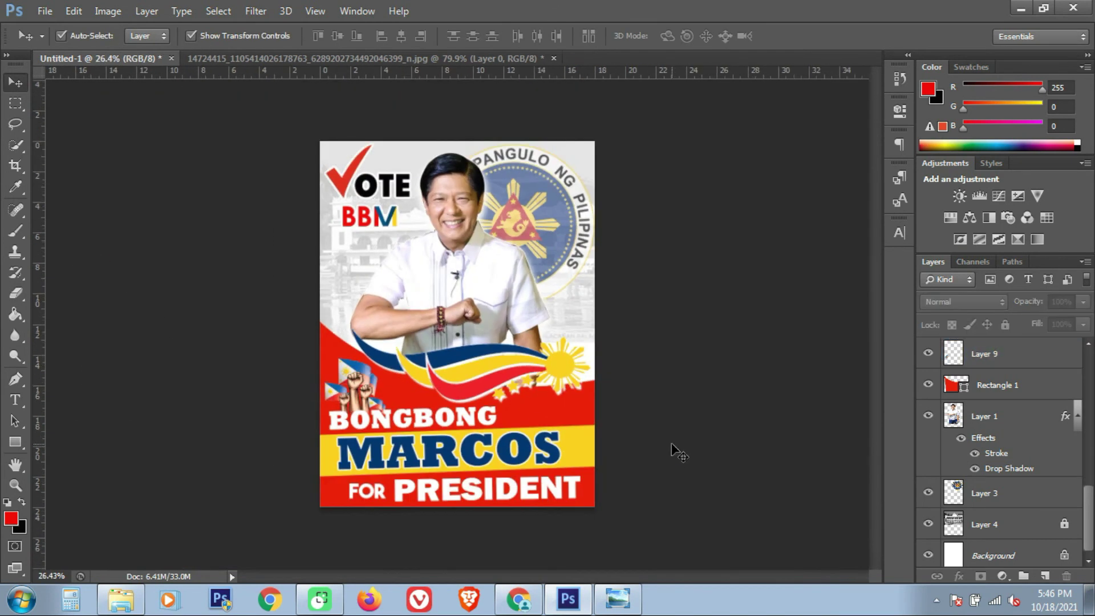
{"action": "key", "text": "ctrl+0"}
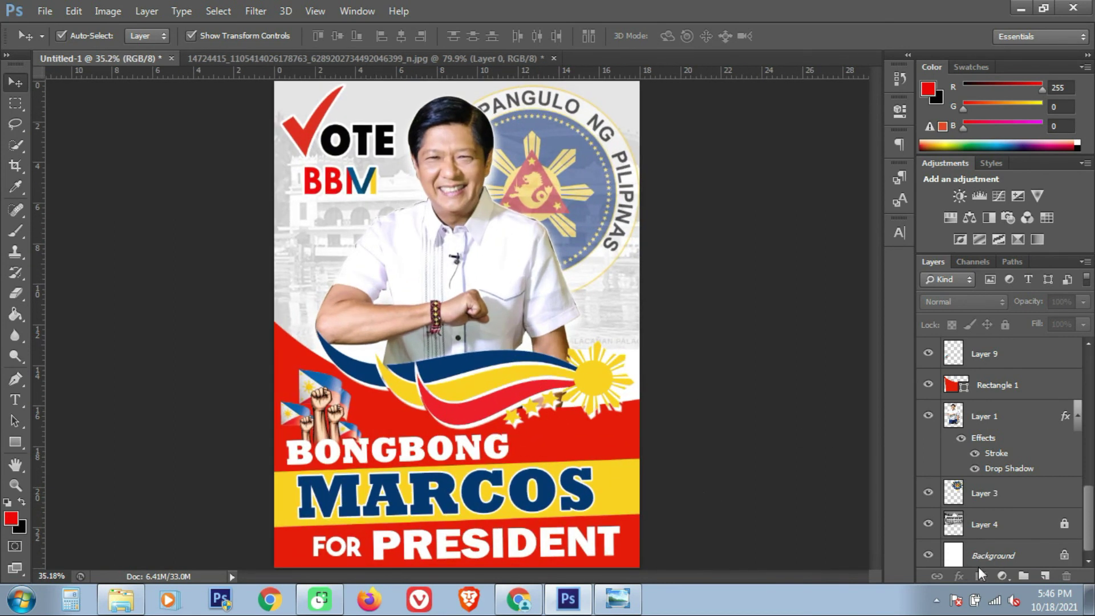
- Reduce the fill of the fists layer so it blends into the red background
{"action": "left_click", "coordinate": [1010, 353]}
{"action": "left_click", "coordinate": [1084, 324]}
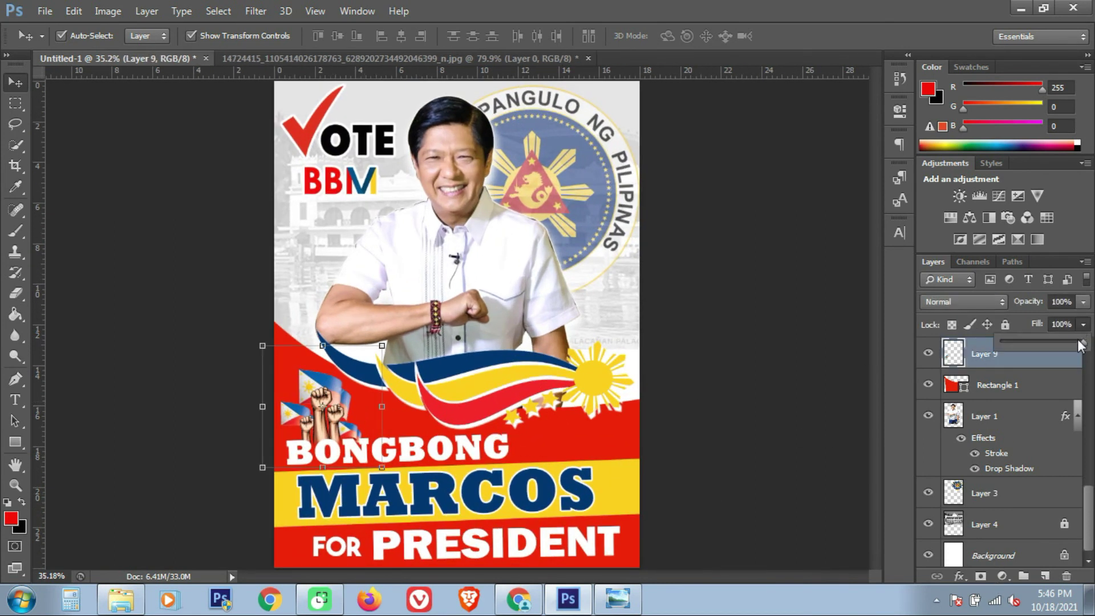
{"action": "left_click_drag", "start_coordinate": [1086, 341], "coordinate": [1062, 341]}
{"action": "left_click", "coordinate": [730, 392]}
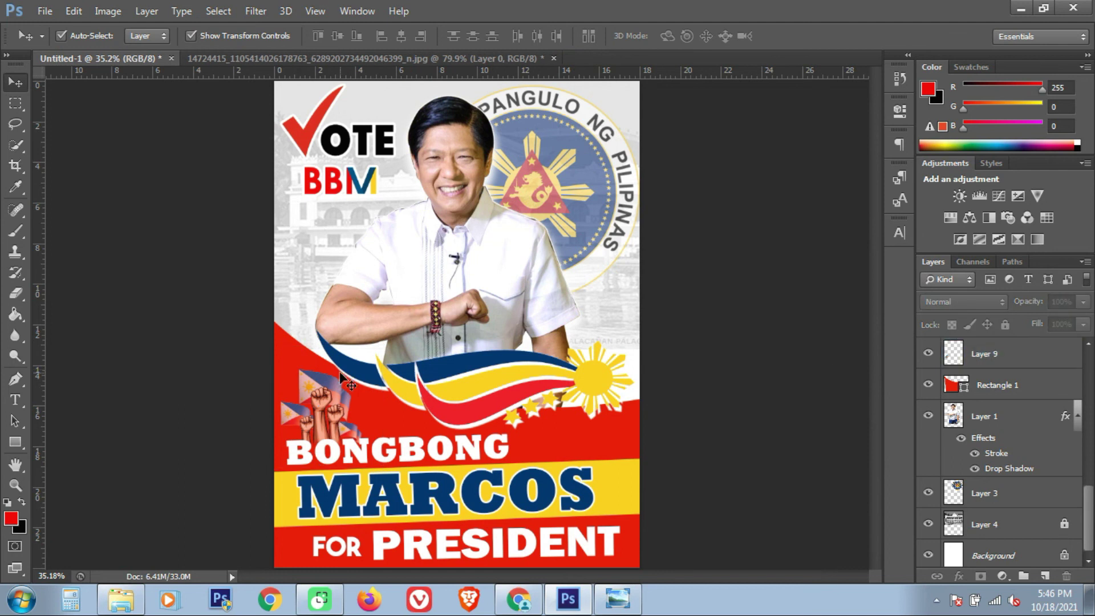